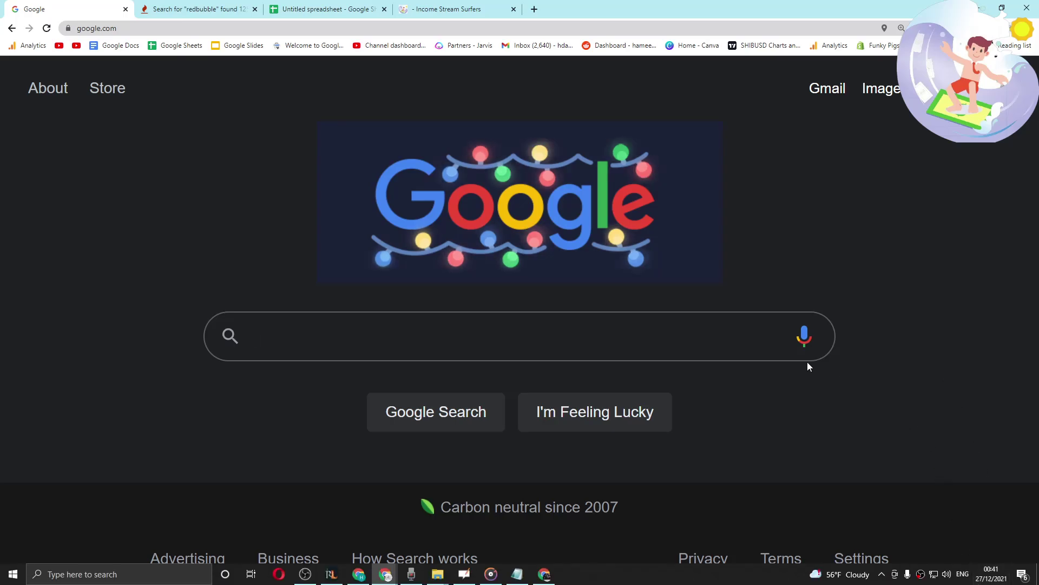
# Open incomestreamsurfers.com in a new Chrome tab
pyautogui.click(780, 358)
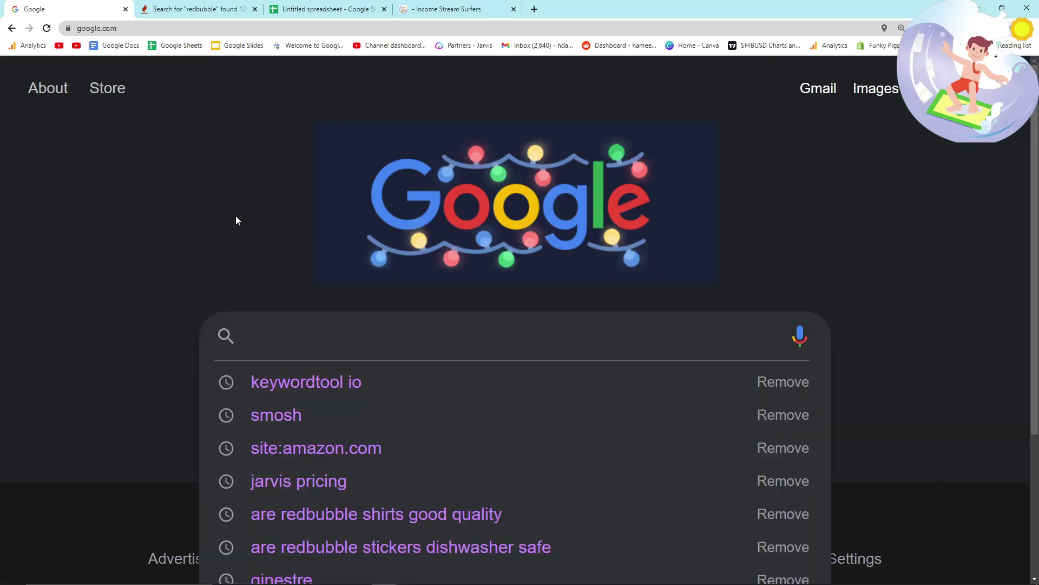
pyautogui.click(223, 221)
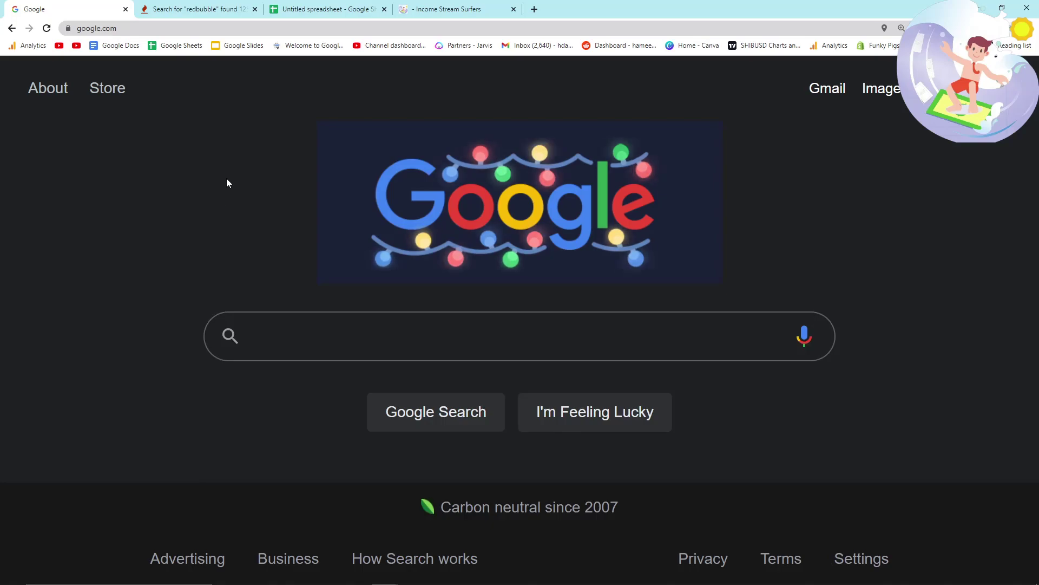
pyautogui.click(534, 9)
pyautogui.write('incomestreamsurfers.com')
pyautogui.press('Return')
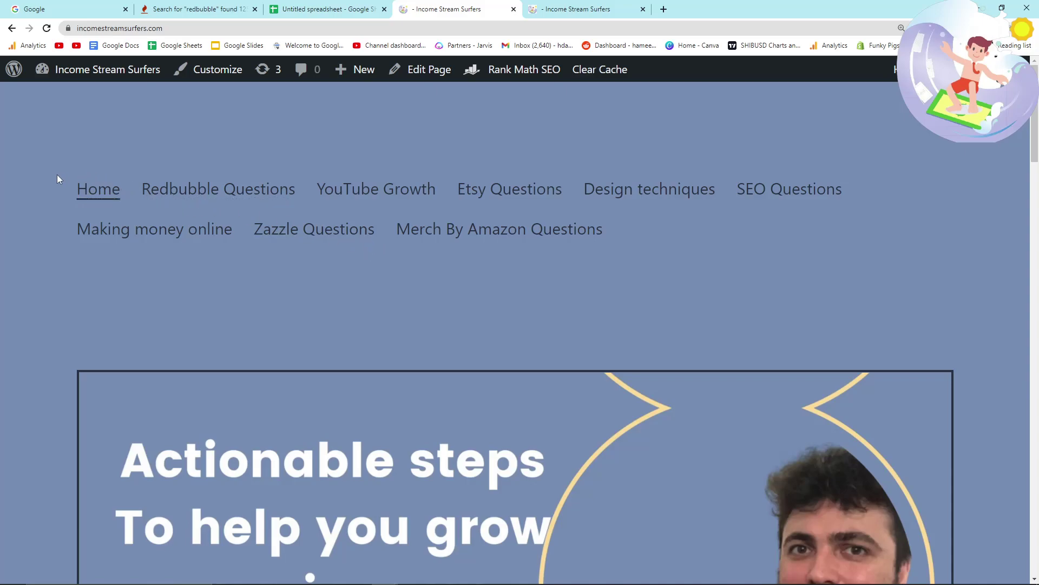
# Select and review the site's category menu, then scroll the homepage
pyautogui.moveTo(51, 178); pyautogui.dragTo(610, 237)
pyautogui.click(393, 278)
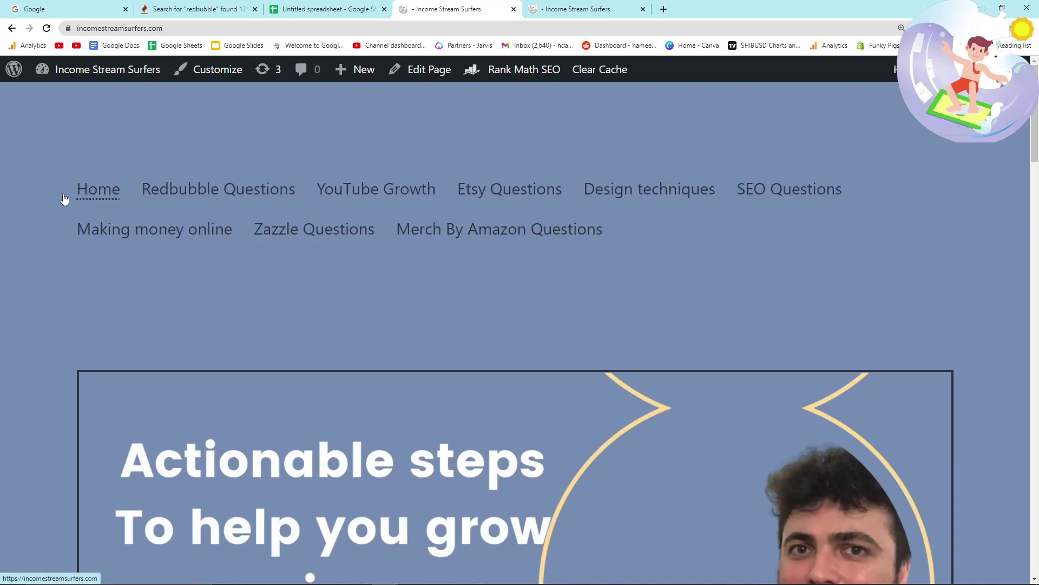
pyautogui.scroll(-5, 260, 281)
pyautogui.scroll(5, 216, 163)
# Widen spreadsheet columns A, B and C so YouTube Growth and Etsy Questions headings show
pyautogui.click(303, 10)
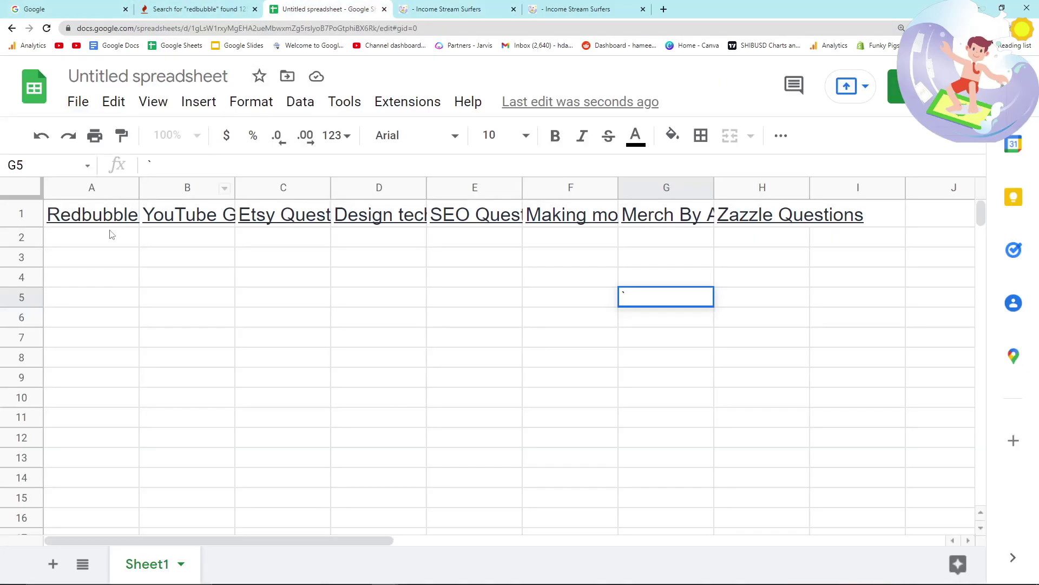
pyautogui.moveTo(137, 184); pyautogui.dragTo(190, 184)
pyautogui.moveTo(283, 185); pyautogui.dragTo(367, 184)
pyautogui.moveTo(466, 187); pyautogui.dragTo(551, 187)
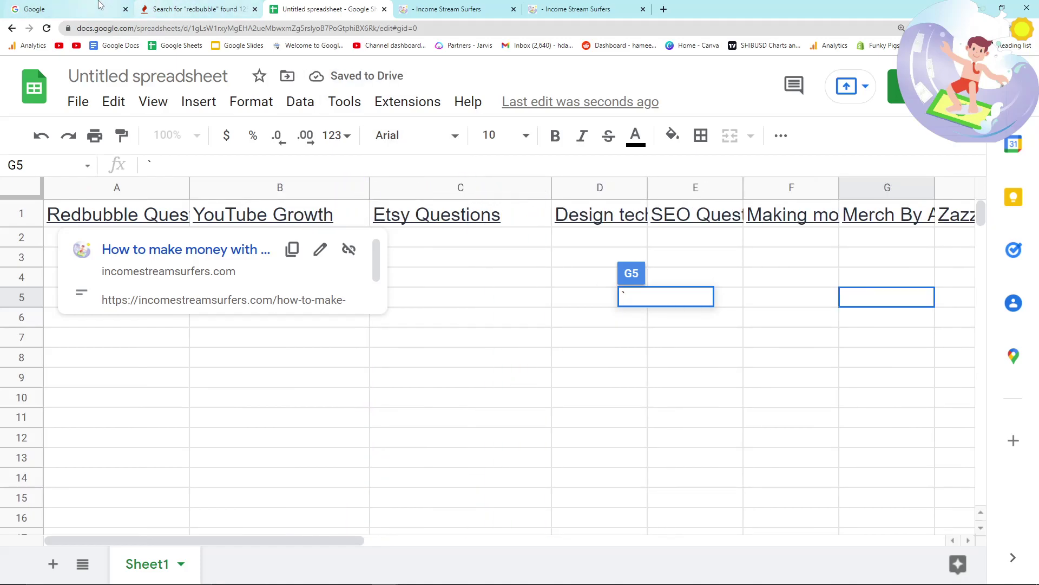
# Search Google for 'keywordtool io'
pyautogui.click(75, 9)
pyautogui.click(336, 336)
pyautogui.write('keywordtool io')
pyautogui.press('Return')
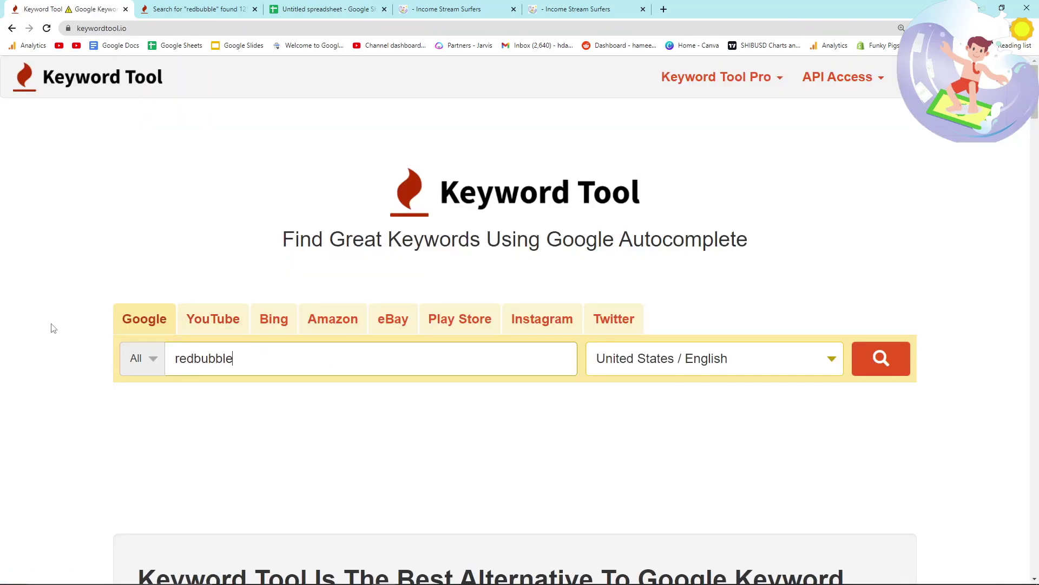
# Search Keyword Tool for 'redbubble' and copy all 125 question keywords to the clipboard
pyautogui.press('Return')
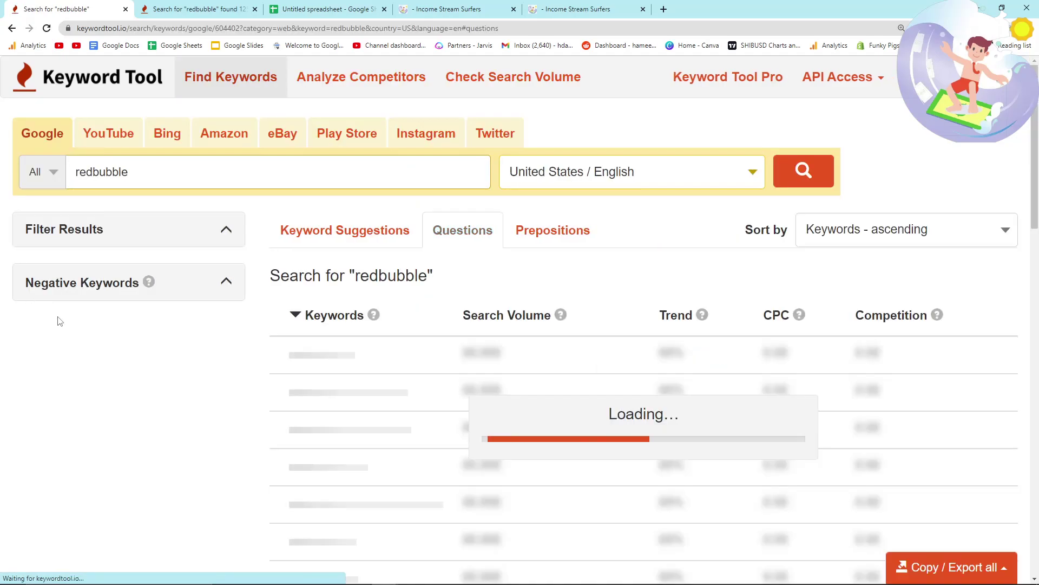
pyautogui.scroll(-1, 279, 376)
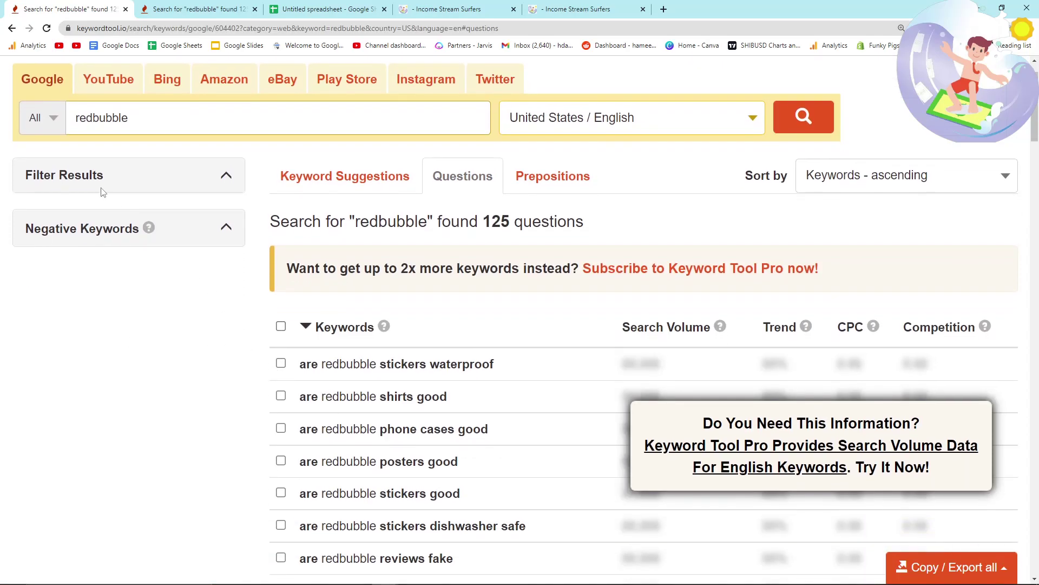
pyautogui.click(263, 337)
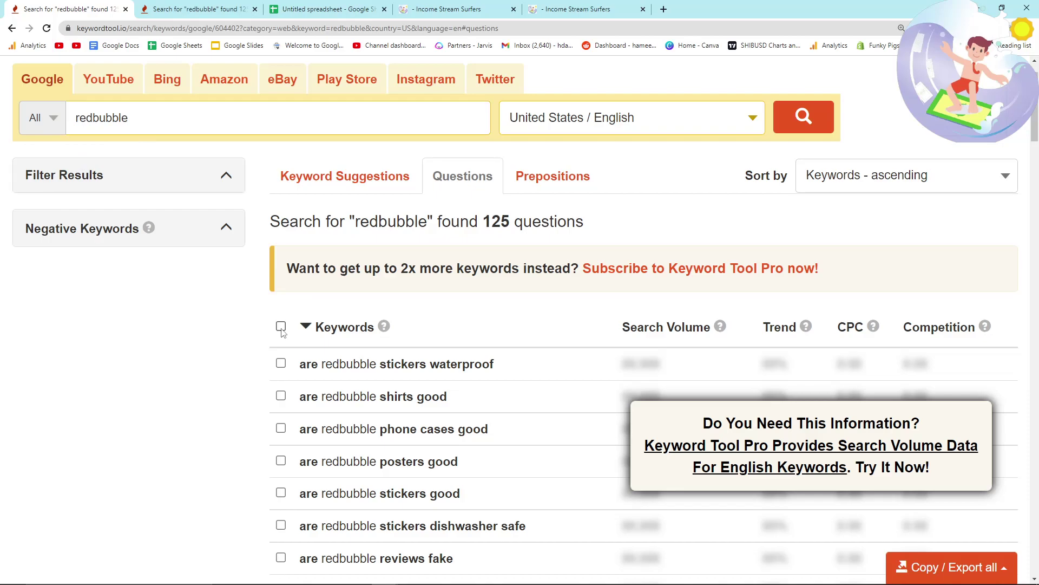
pyautogui.click(281, 326)
pyautogui.click(919, 563)
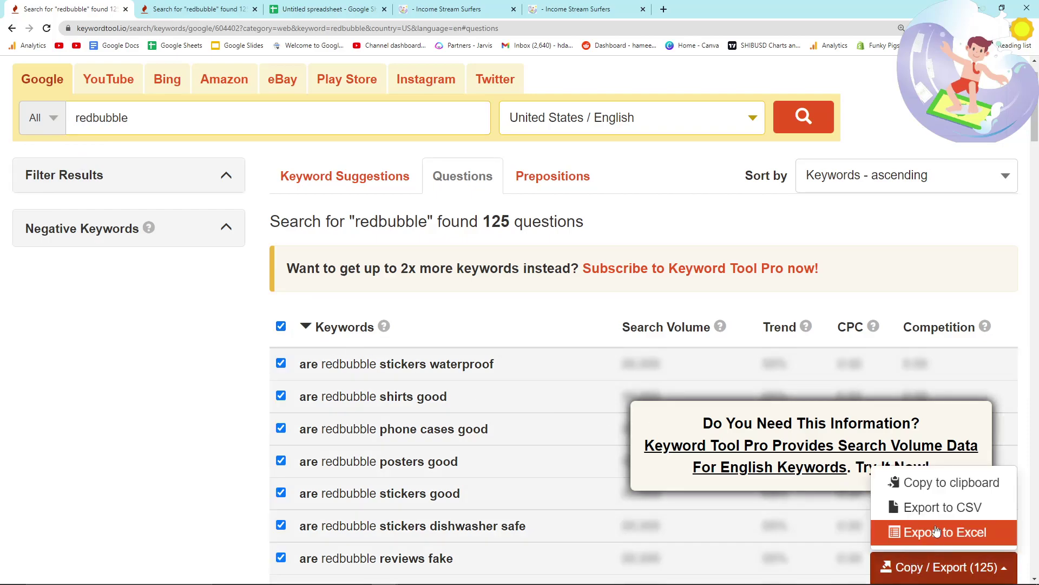
pyautogui.click(930, 490)
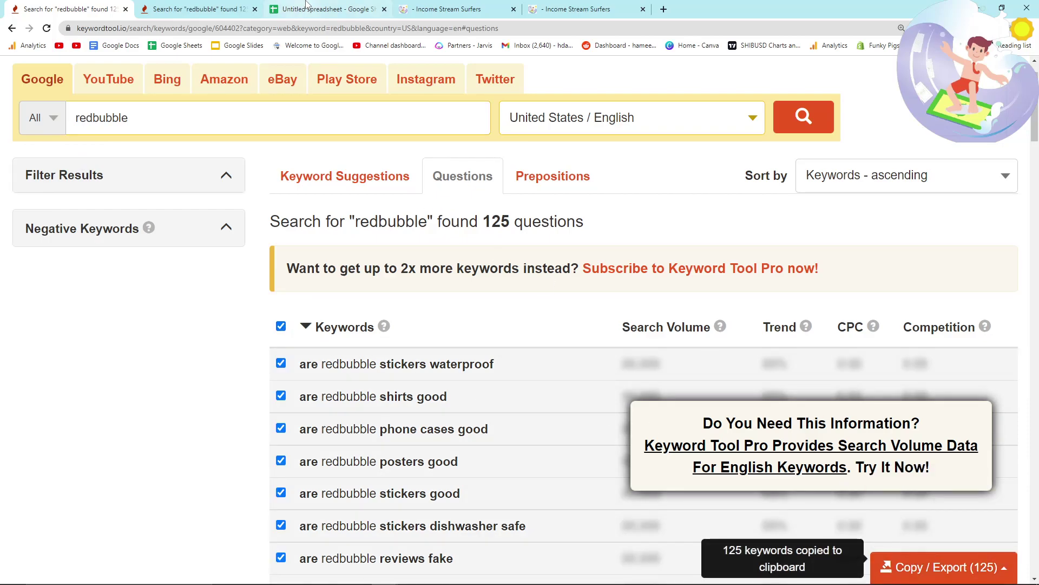
pyautogui.click(324, 9)
# Paste the 125 redbubble questions into A2 and widen column A to fit them
pyautogui.click(144, 245)
pyautogui.hotkey('ctrl', 'v')
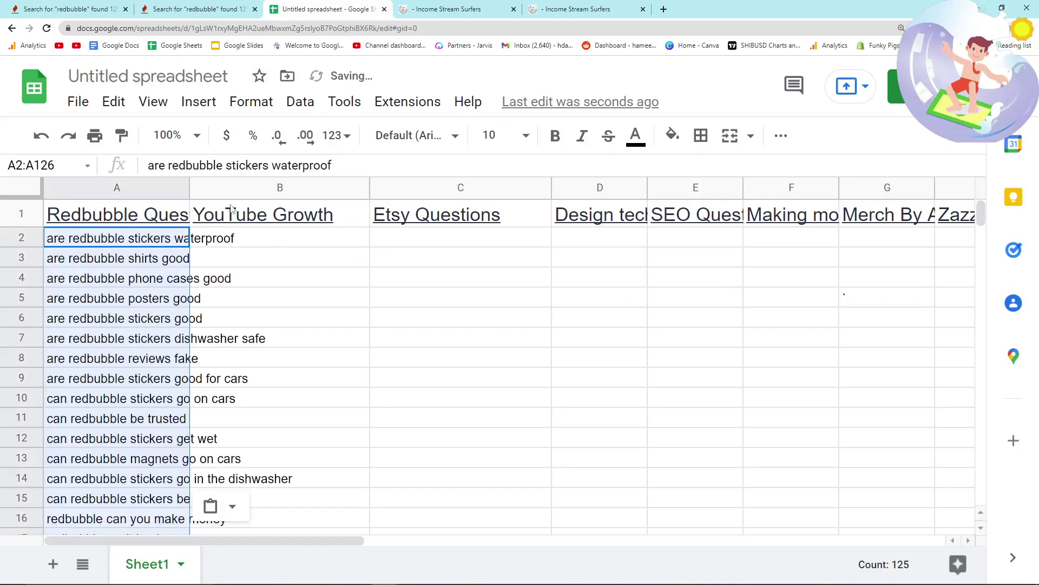
pyautogui.moveTo(189, 187); pyautogui.dragTo(312, 186)
pyautogui.scroll(-20, 242, 297)
pyautogui.scroll(-12, 243, 297)
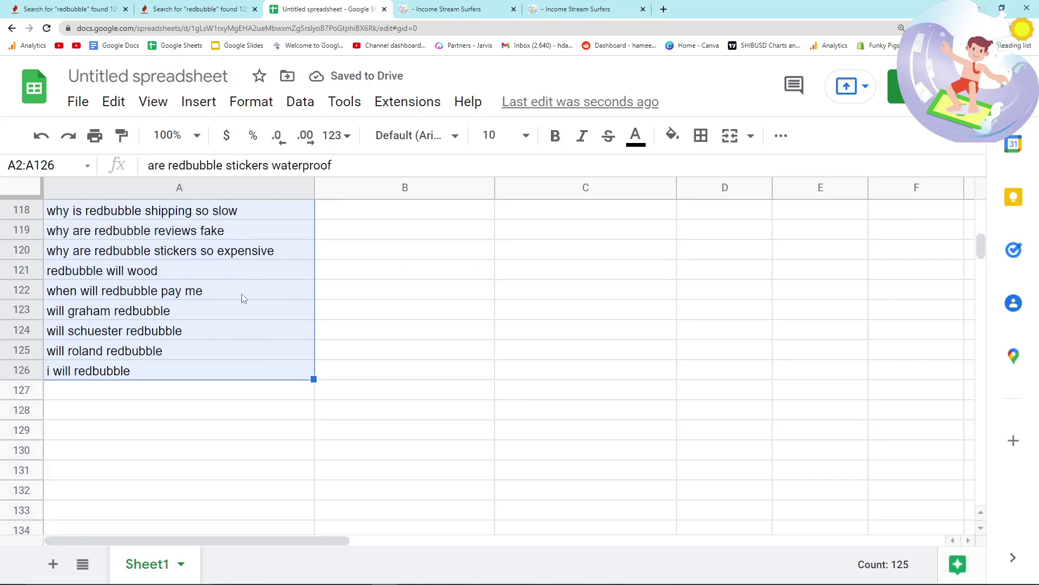
pyautogui.scroll(14, 244, 289)
pyautogui.scroll(20, 246, 292)
pyautogui.click(432, 268)
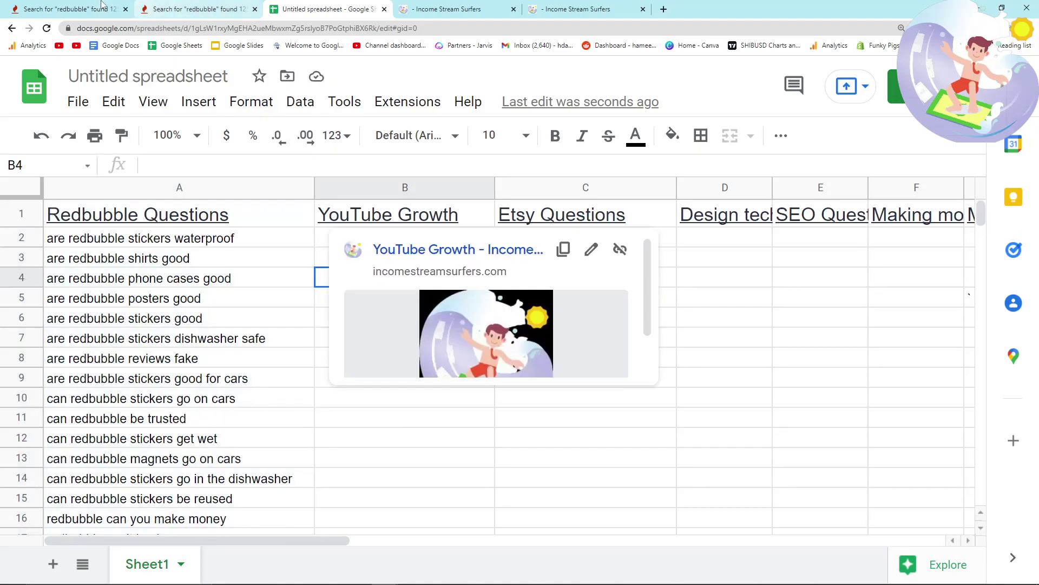
pyautogui.click(370, 206)
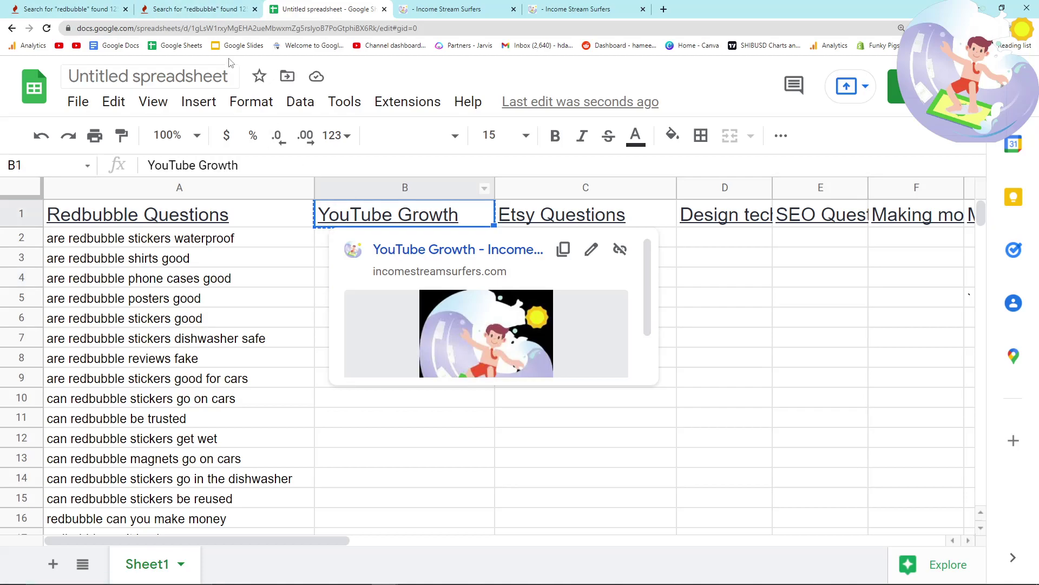
pyautogui.click(178, 9)
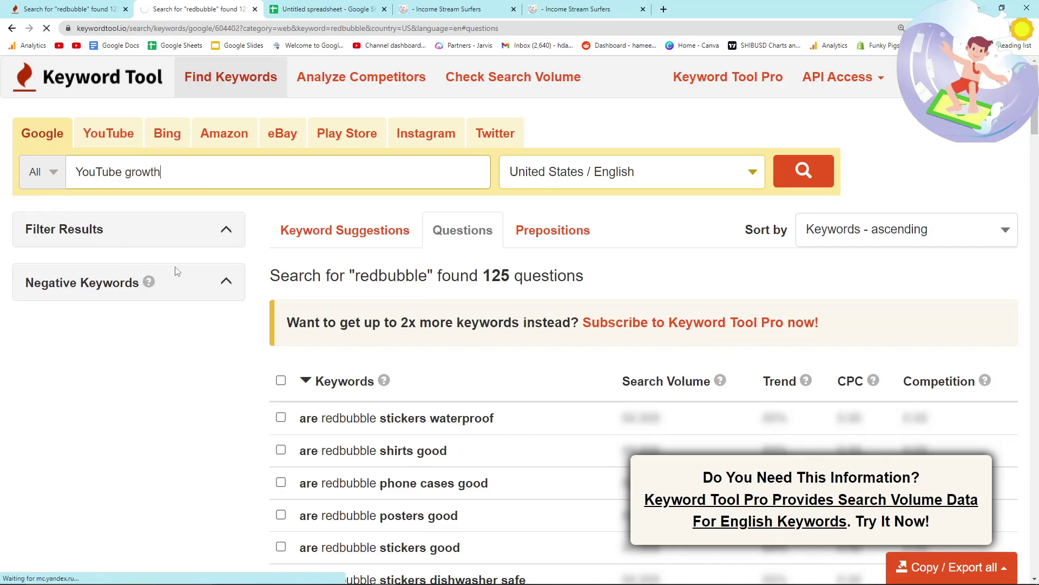
# Search Keyword Tool for 'youtube growth' and copy all 15 question keywords to the clipboard
pyautogui.press('Return')
pyautogui.doubleClick(143, 172)
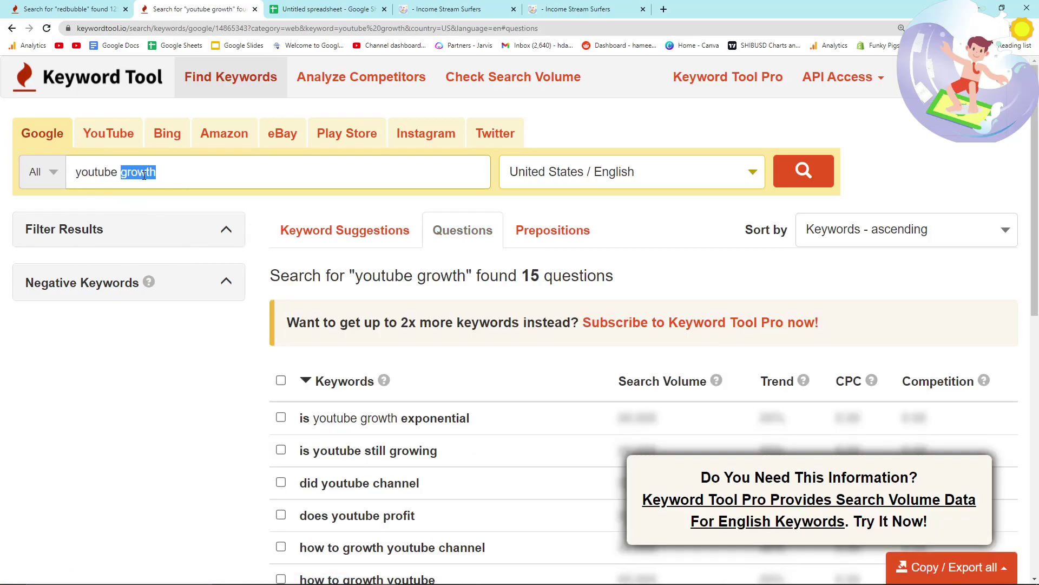
pyautogui.click(162, 435)
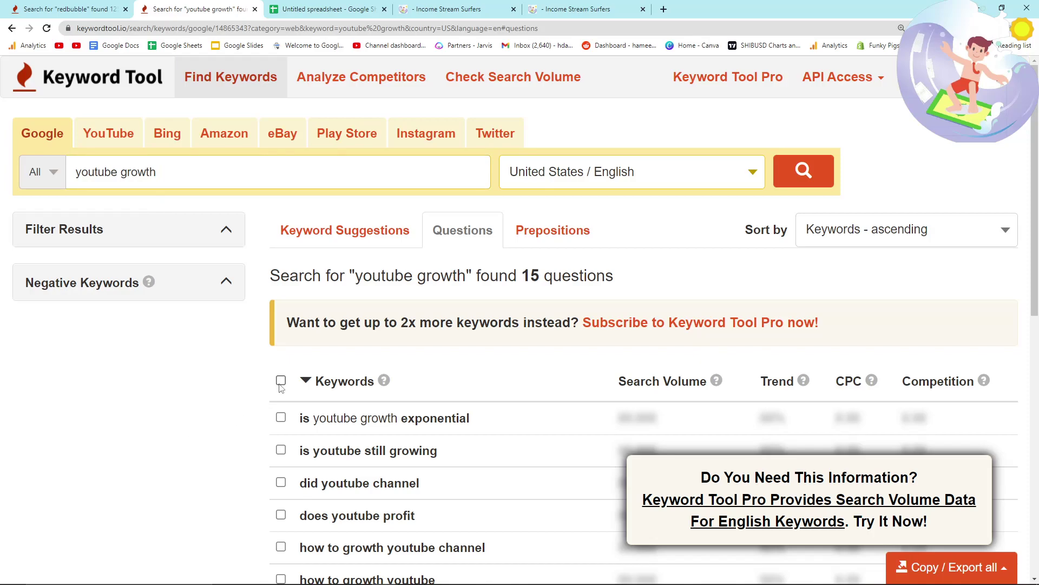
pyautogui.click(281, 382)
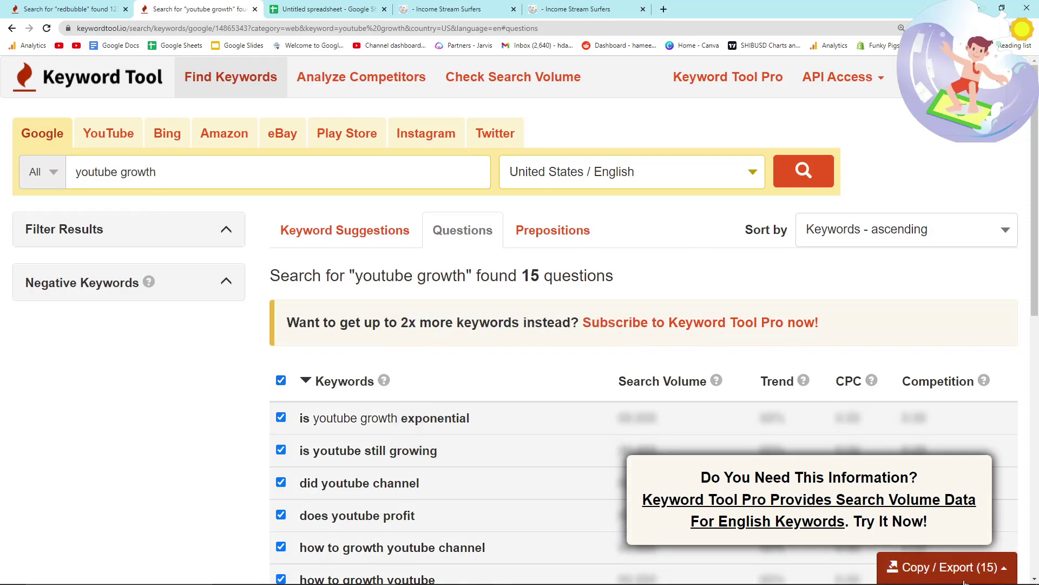
pyautogui.click(940, 566)
pyautogui.click(937, 487)
# Paste the 15 YouTube growth questions into B2 under YouTube Growth
pyautogui.hotkey('ctrl', 'Tab')
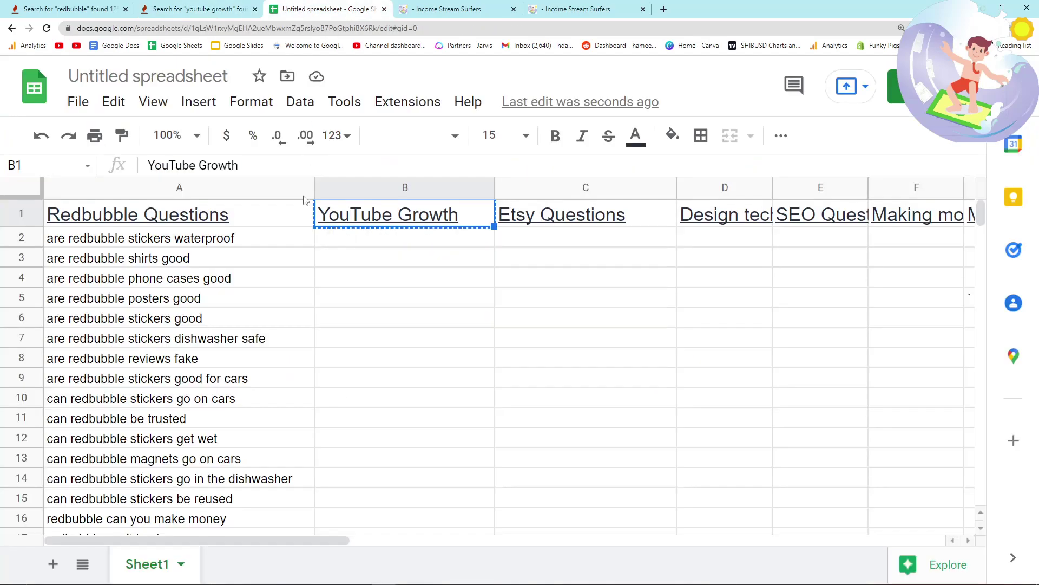
pyautogui.click(401, 242)
pyautogui.hotkey('ctrl', 'v')
pyautogui.click(571, 220)
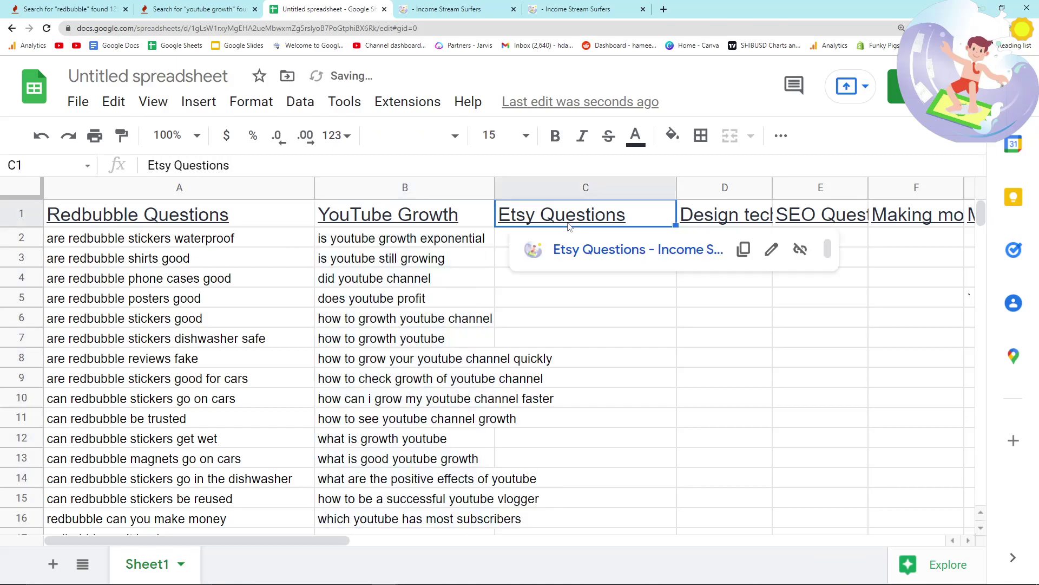
# Search Keyword Tool for 'Etsy' and copy all 153 question keywords to the clipboard
pyautogui.click(161, 7)
pyautogui.tripleClick(211, 171)
pyautogui.write('Etsy')
pyautogui.click(804, 171)
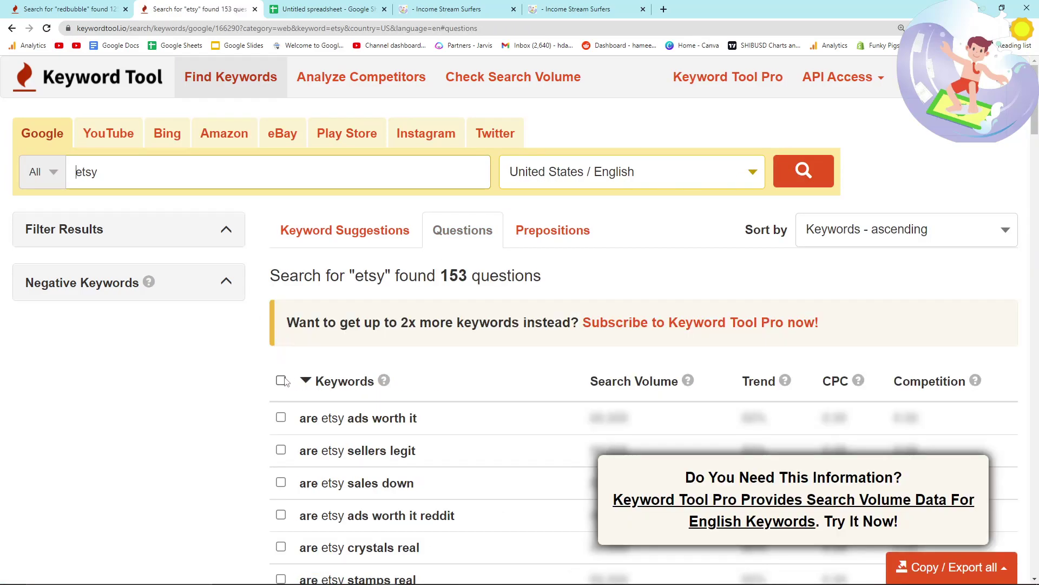
pyautogui.click(281, 380)
pyautogui.scroll(-2, 506, 430)
pyautogui.click(958, 574)
pyautogui.click(941, 493)
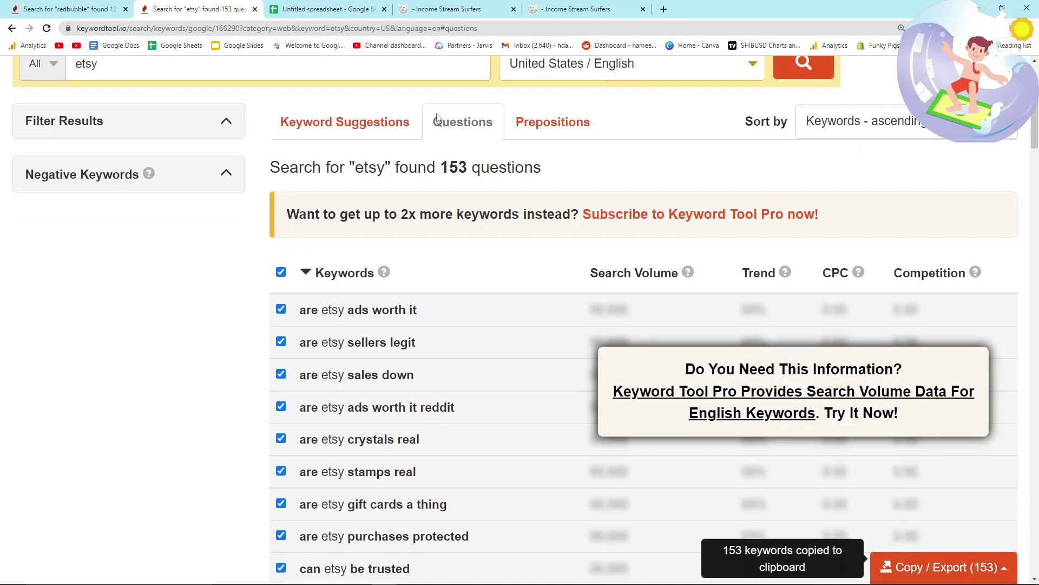
pyautogui.click(325, 9)
# Paste the 153 etsy questions into C2 and widen the YouTube Growth column
pyautogui.click(549, 235)
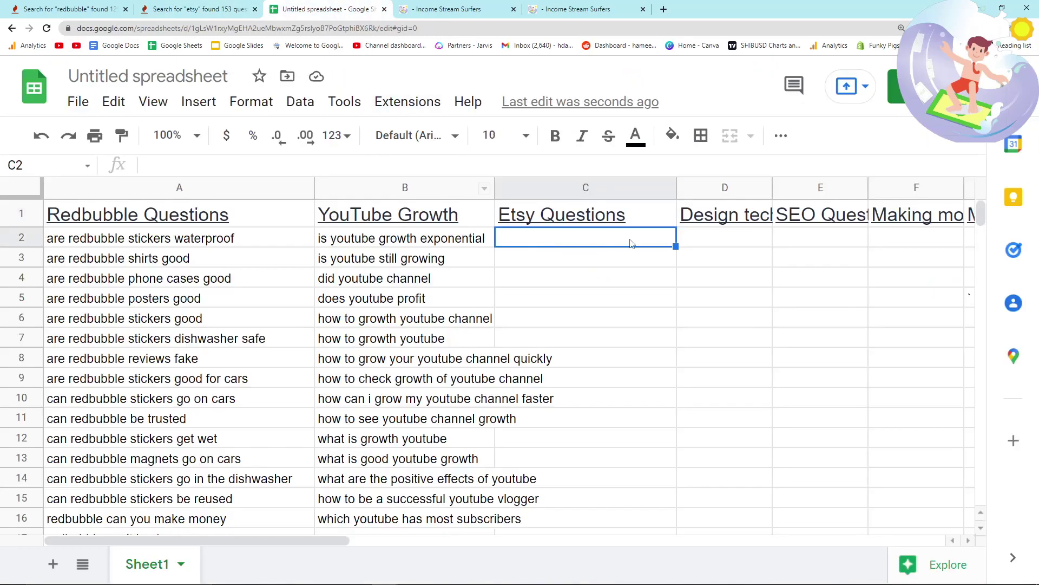
pyautogui.hotkey('ctrl', 'v')
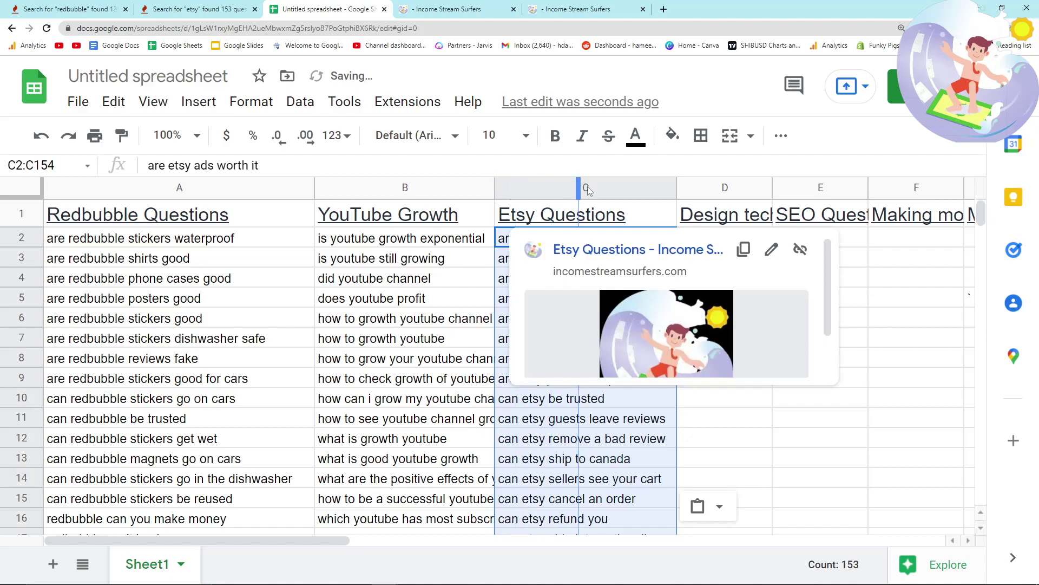
pyautogui.moveTo(599, 195); pyautogui.dragTo(581, 188)
pyautogui.click(806, 214)
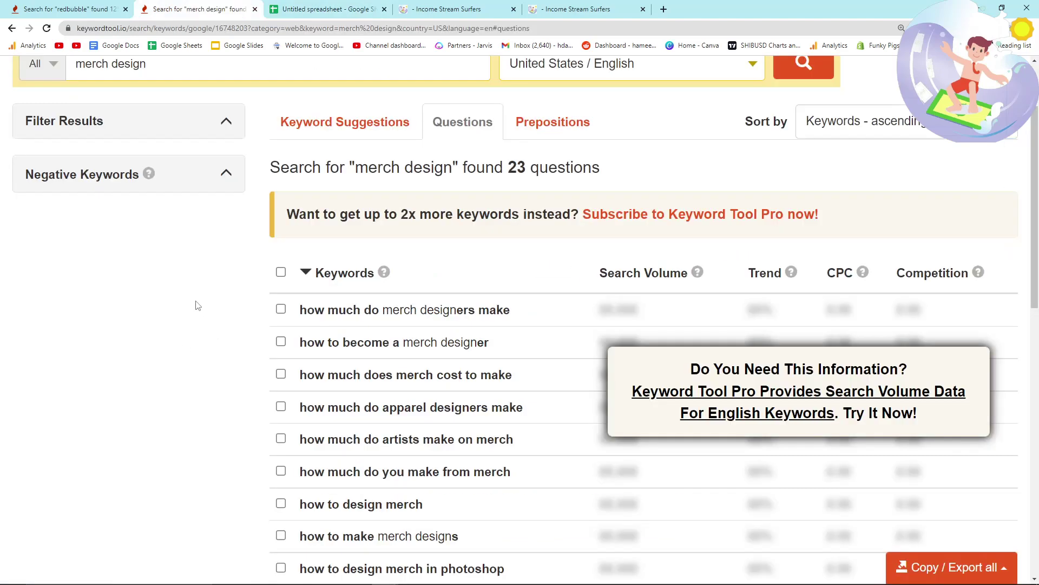
pyautogui.scroll(-1, 198, 306)
pyautogui.scroll(3, 217, 282)
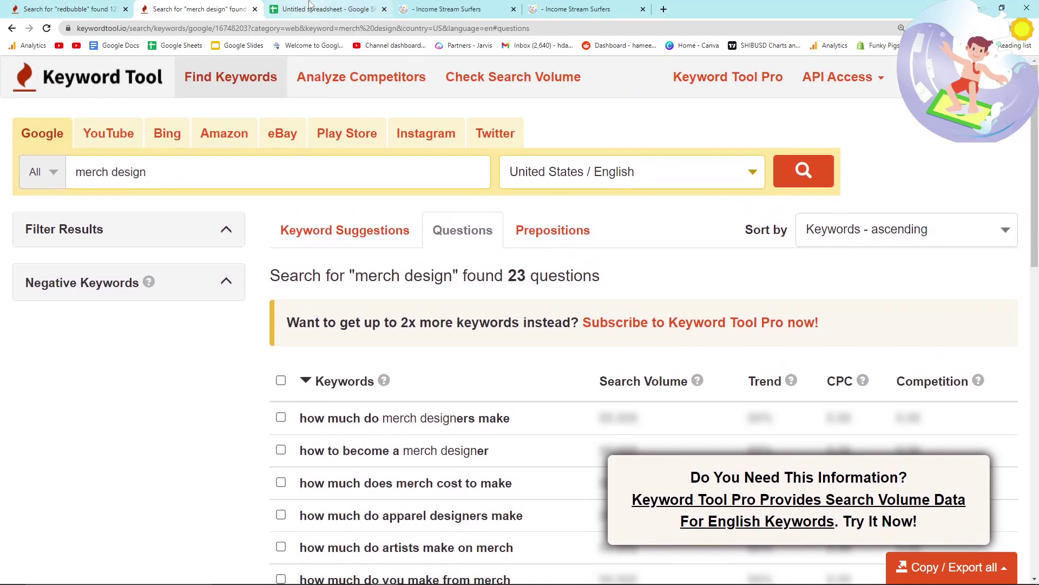
# Widen column D for Design techniques and change the search from 'merch design' to 'sticker design'
pyautogui.click(324, 9)
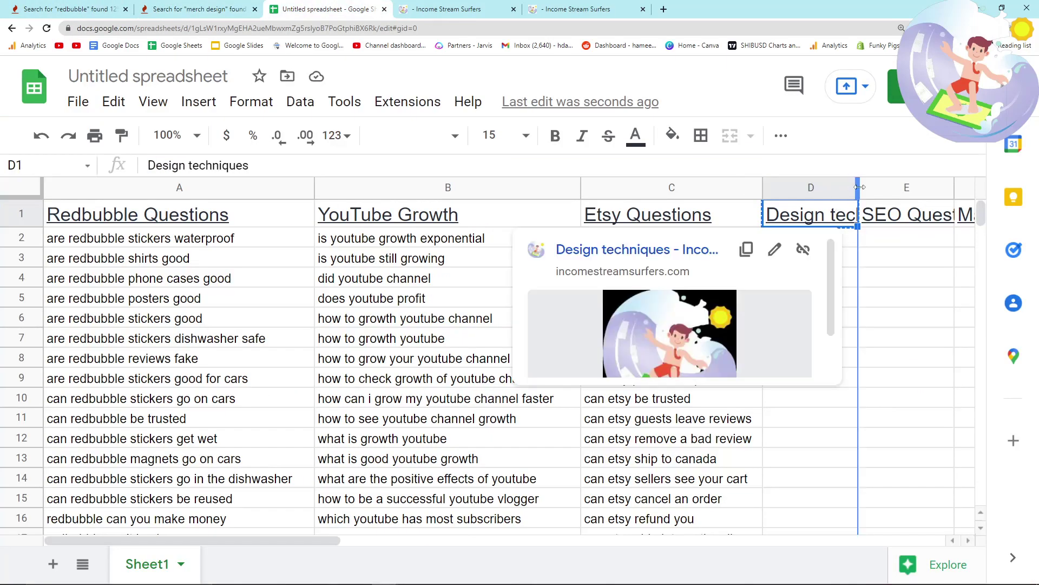
pyautogui.moveTo(861, 187); pyautogui.dragTo(946, 187)
pyautogui.click(206, 9)
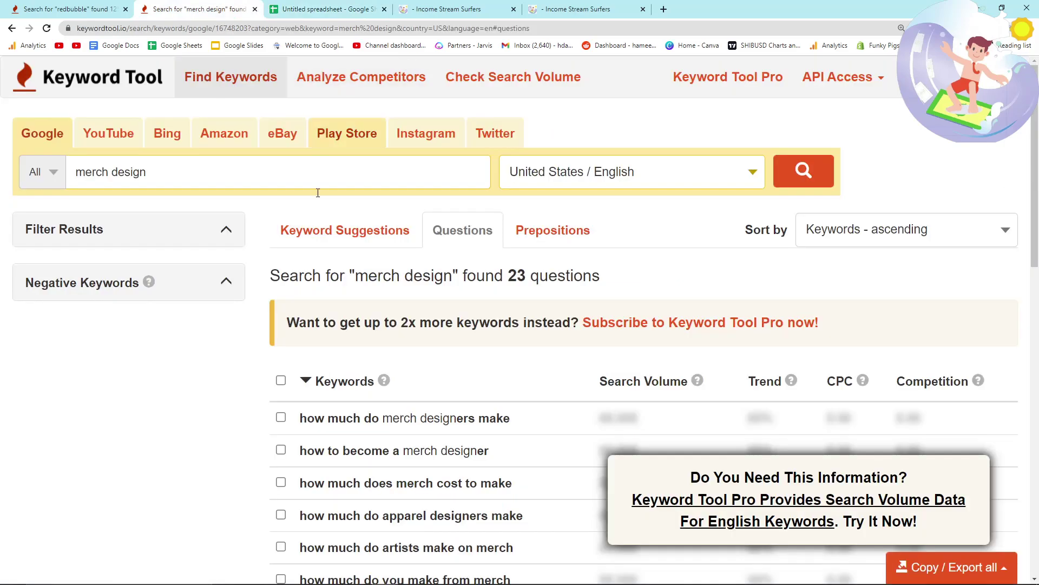
pyautogui.moveTo(151, 173); pyautogui.dragTo(31, 168)
pyautogui.click(108, 417)
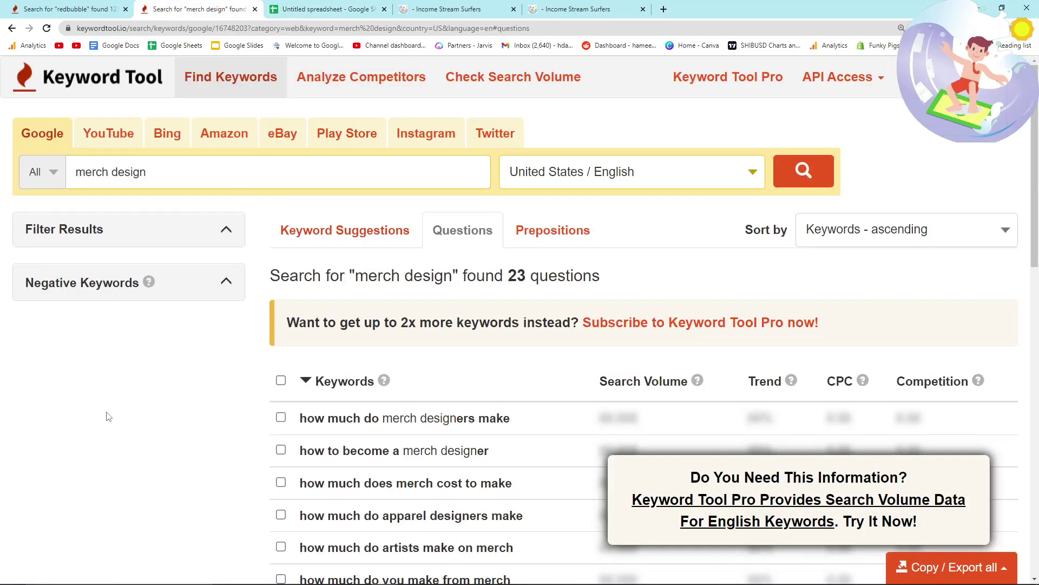
pyautogui.moveTo(107, 173); pyautogui.dragTo(2, 174)
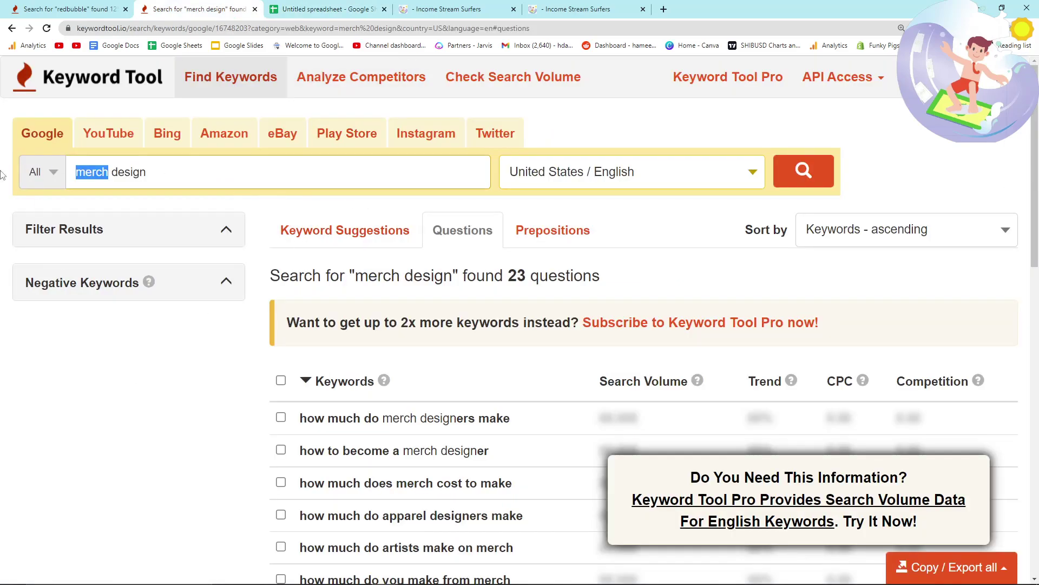
pyautogui.write('sticker')
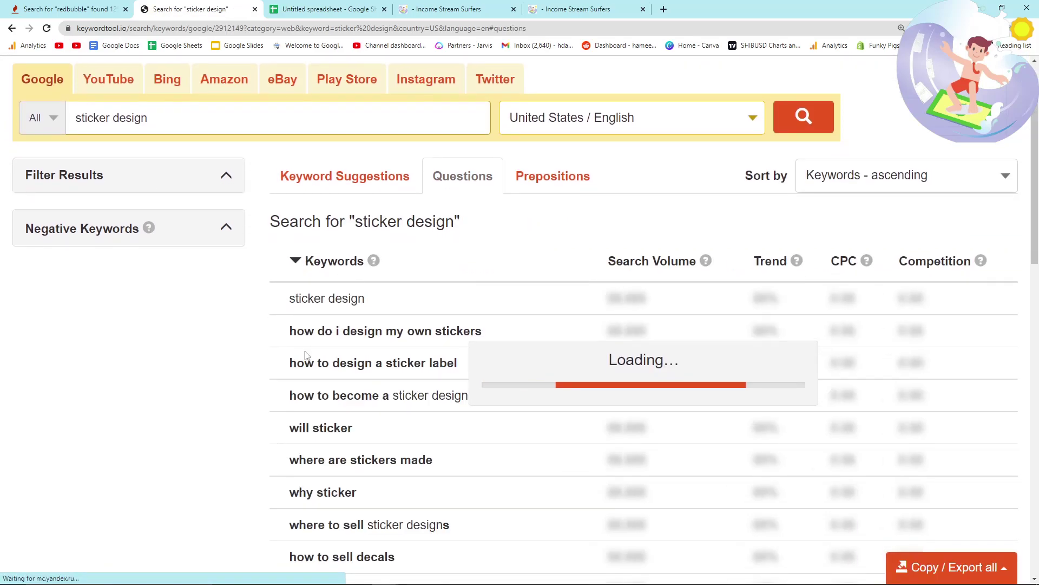
# Select all 25 sticker design questions and copy them to the clipboard
pyautogui.scroll(-1, 273, 319)
pyautogui.click(281, 327)
pyautogui.scroll(-2, 281, 330)
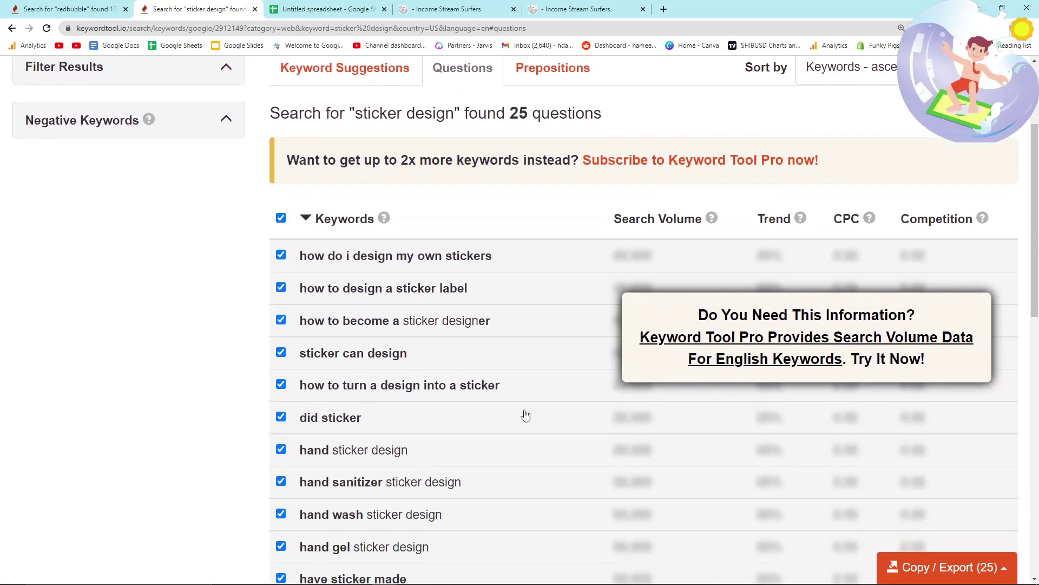
pyautogui.click(955, 567)
pyautogui.click(949, 495)
# Paste the sticker design questions into D2 under Design techniques
pyautogui.click(367, 15)
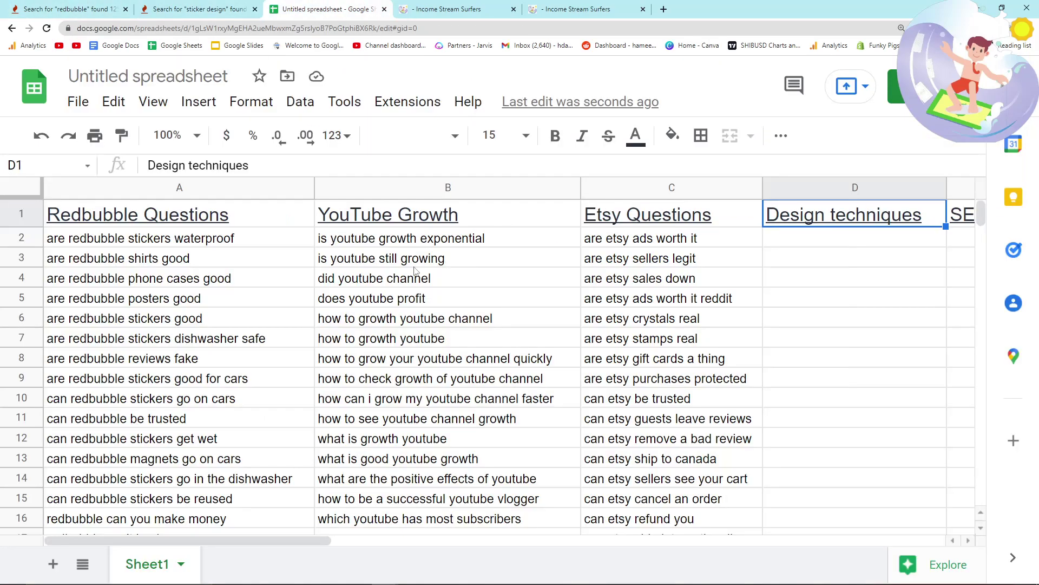
pyautogui.click(777, 243)
pyautogui.hotkey('ctrl', 'v')
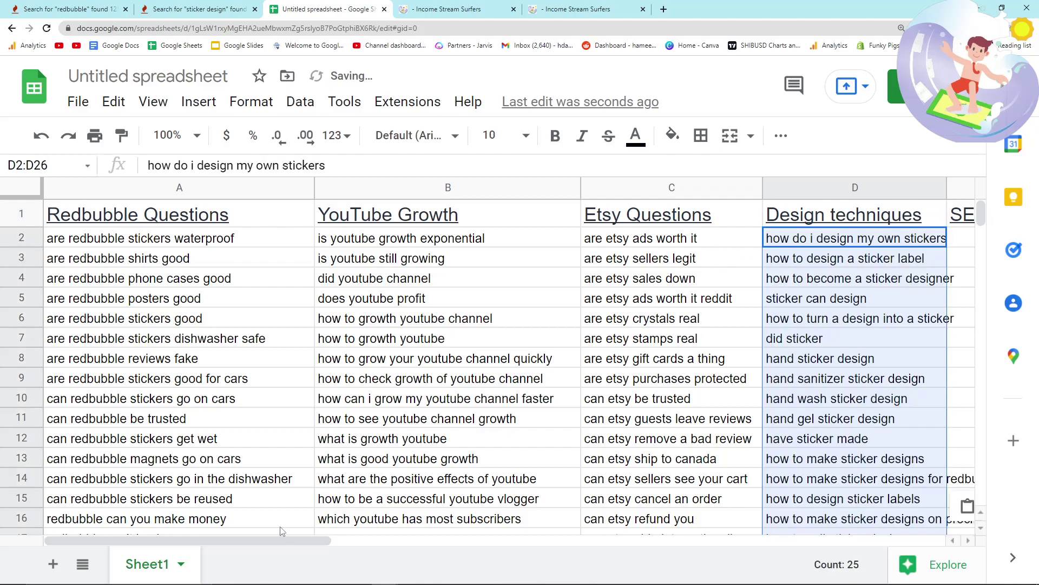
pyautogui.click(695, 426)
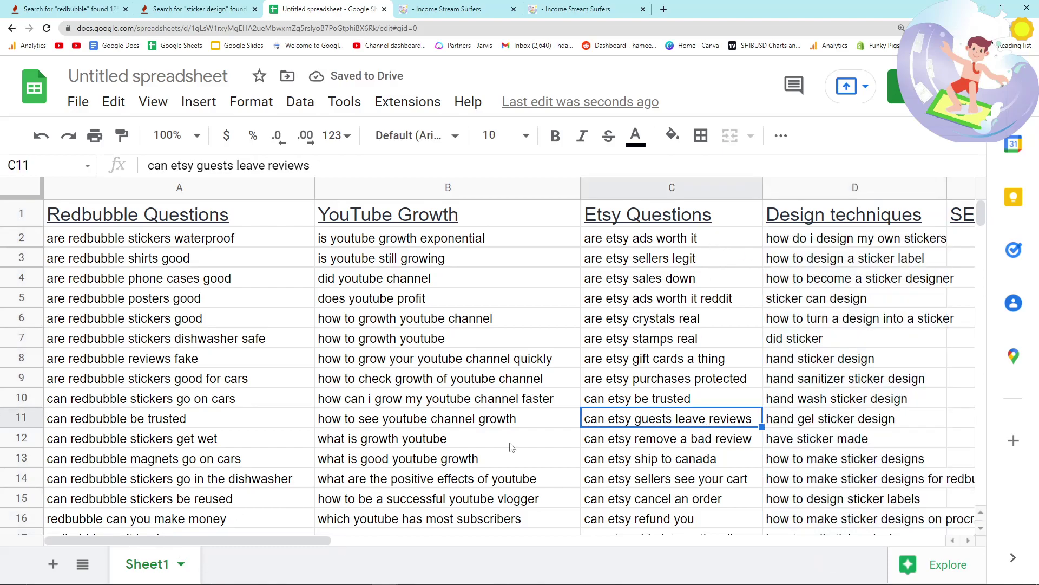
pyautogui.scroll(-10, 780, 407)
pyautogui.scroll(4, 779, 407)
# Verify the pasted list ends at D26 by checking the cells below it
pyautogui.click(794, 357)
pyautogui.click(788, 371)
pyautogui.scroll(-14, 817, 468)
pyautogui.keyDown('shift'); pyautogui.click(818, 480); pyautogui.keyUp('shift')
pyautogui.scroll(17, 817, 480)
pyautogui.click(819, 410)
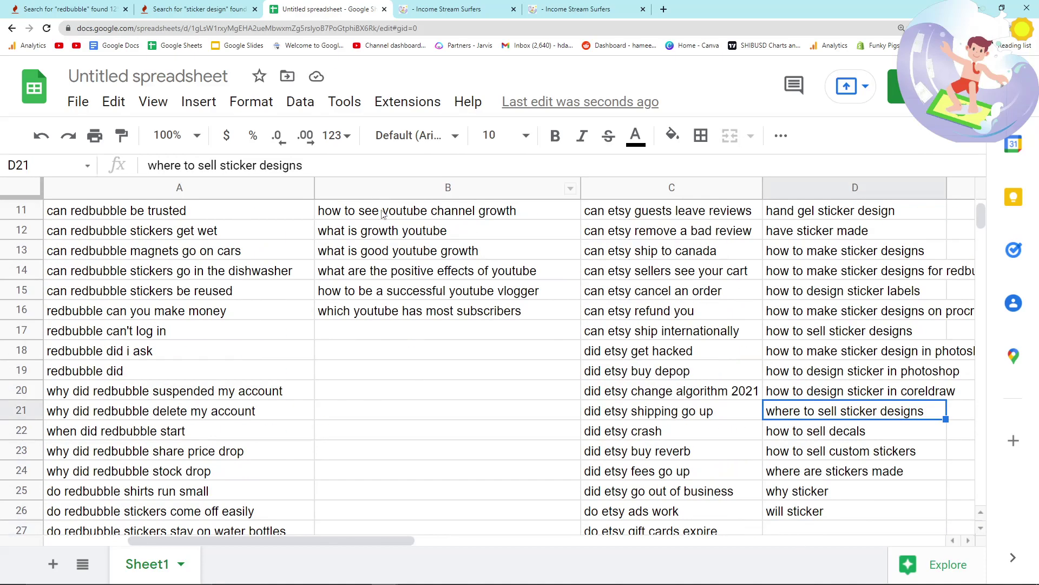
pyautogui.click(187, 8)
pyautogui.scroll(3, 190, 217)
# Search Keyword Tool for 'shirt design' questions and copy all 54 results to the clipboard
pyautogui.moveTo(148, 172); pyautogui.dragTo(2, 156)
pyautogui.press('Return')
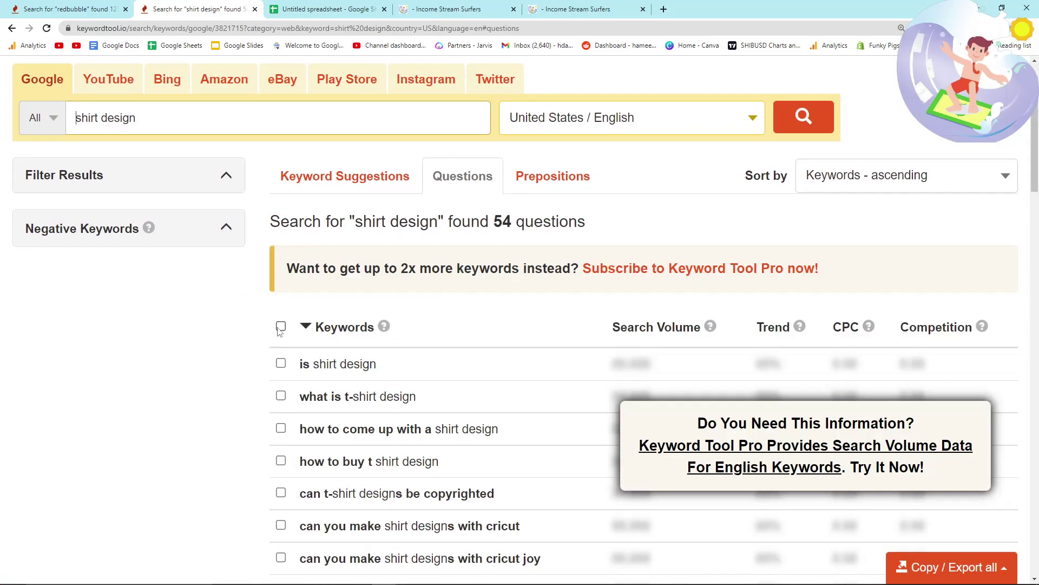
pyautogui.click(281, 326)
pyautogui.scroll(-3, 656, 431)
pyautogui.click(945, 566)
pyautogui.click(923, 482)
# Paste the 54 shirt design questions into cell D27 of the Design techniques column
pyautogui.hotkey('ctrl', 'Tab')
pyautogui.click(825, 532)
pyautogui.hotkey('ctrl', 'v')
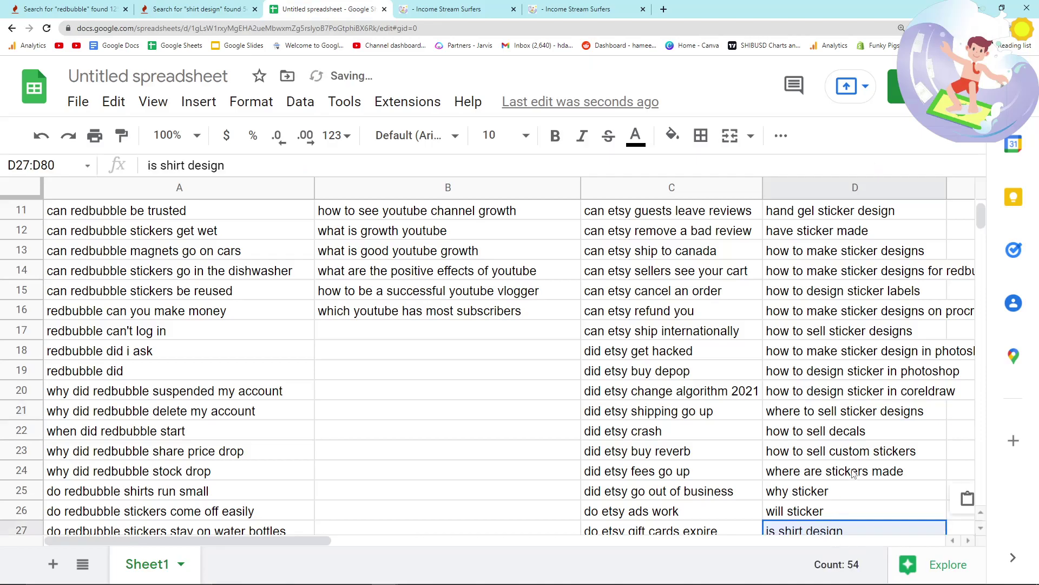
pyautogui.scroll(-9, 800, 474)
pyautogui.scroll(-20, 800, 474)
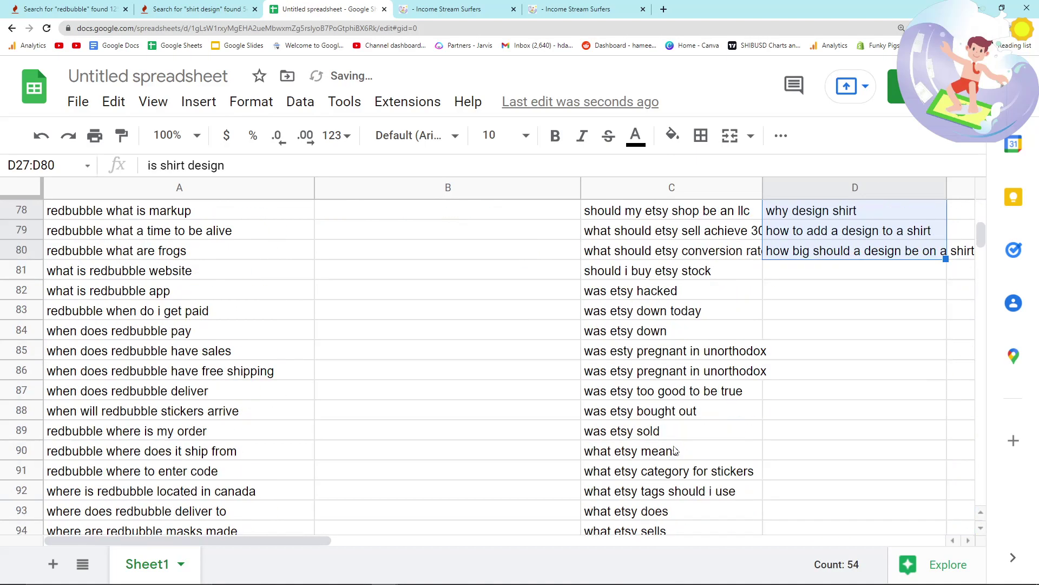
pyautogui.scroll(14, 677, 447)
pyautogui.scroll(20, 676, 447)
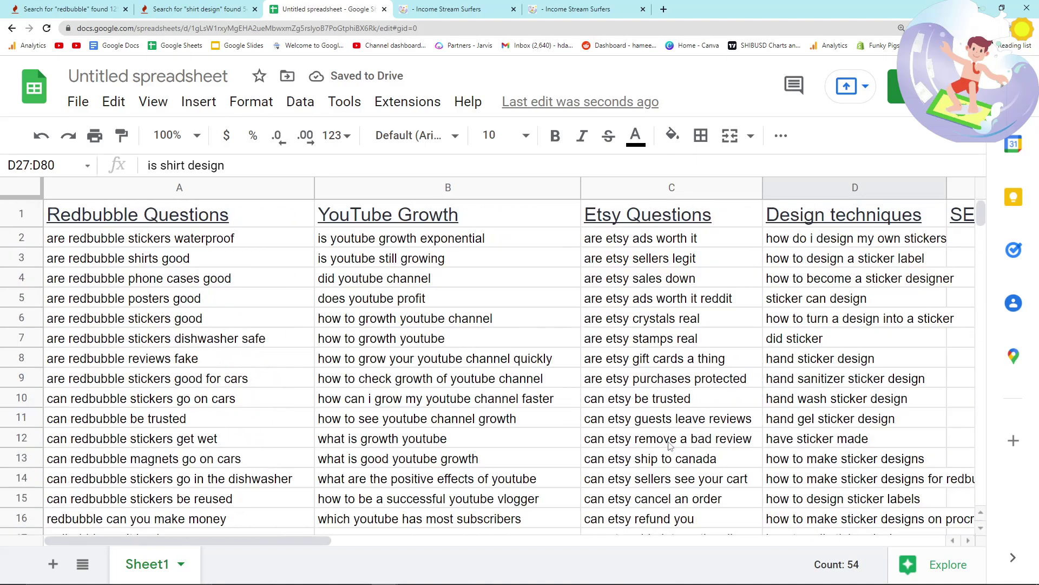
pyautogui.click(671, 418)
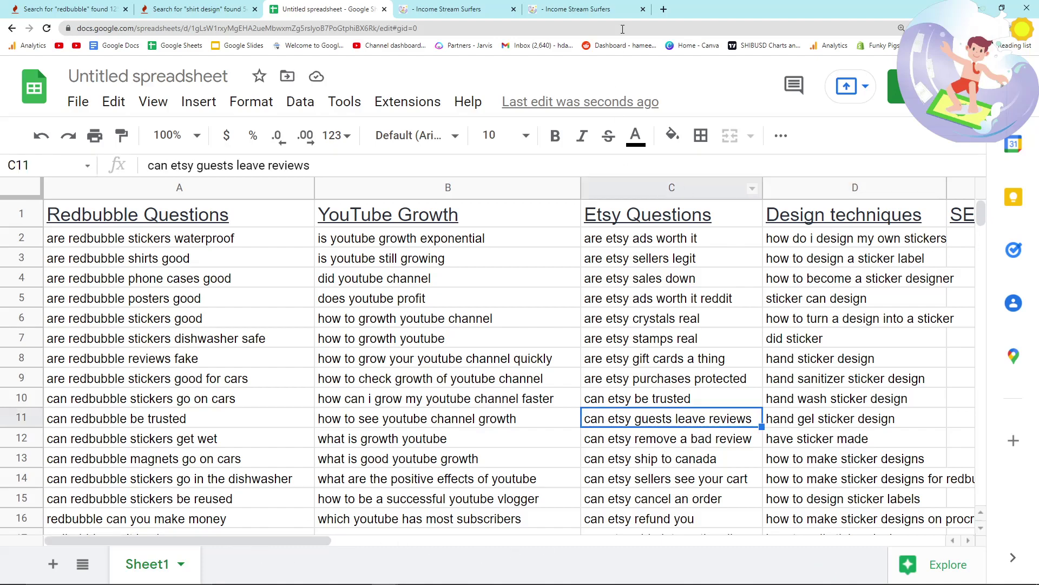
pyautogui.click(451, 9)
# Google 'answerthepublic' and open the AnswerThePublic site
pyautogui.click(463, 24)
pyautogui.write('go')
pyautogui.press('Return')
pyautogui.click(234, 11)
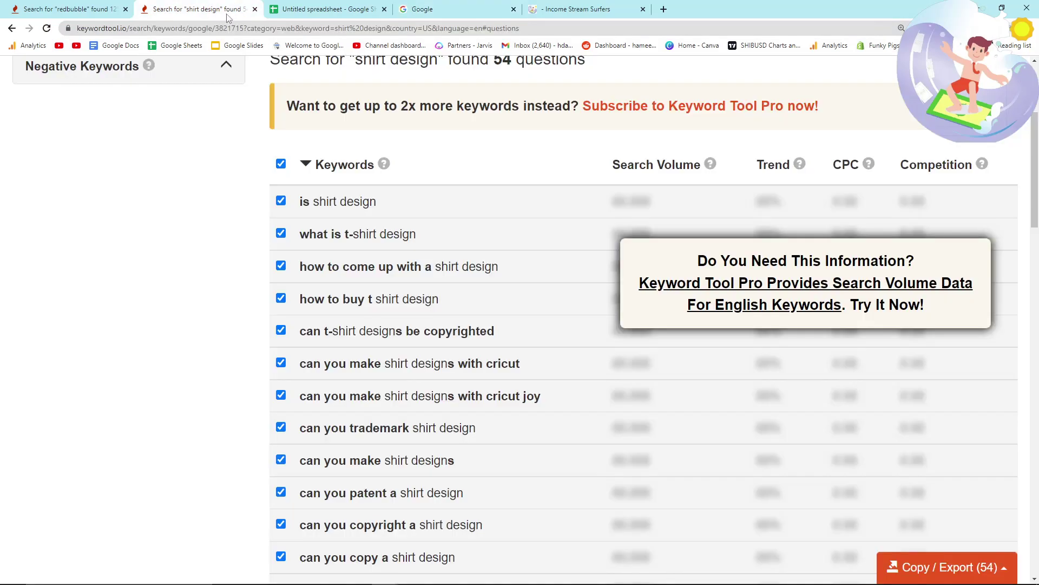
pyautogui.click(409, 6)
pyautogui.write('answe')
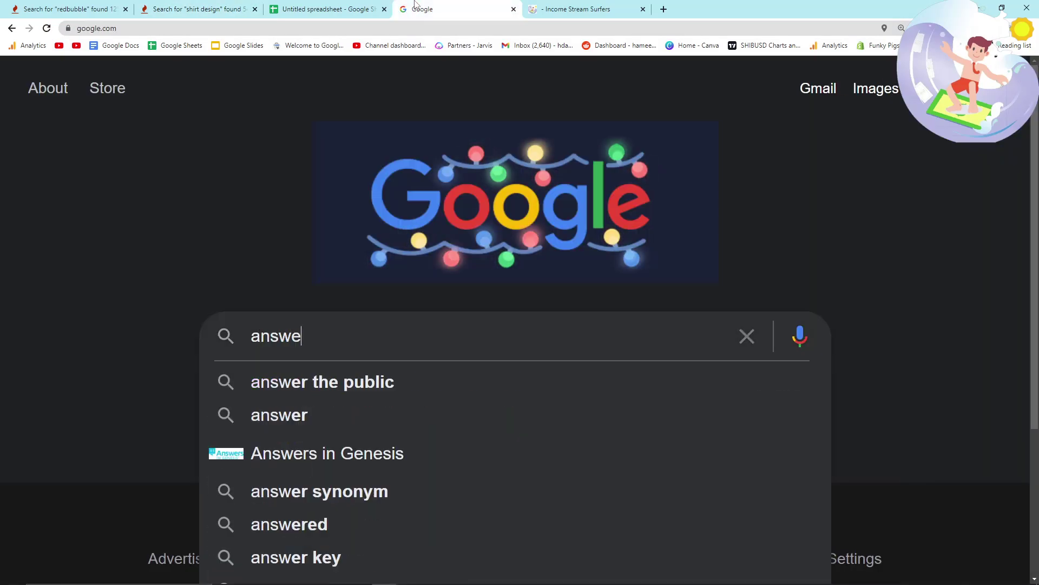
pyautogui.write('rthepublic')
pyautogui.press('Return')
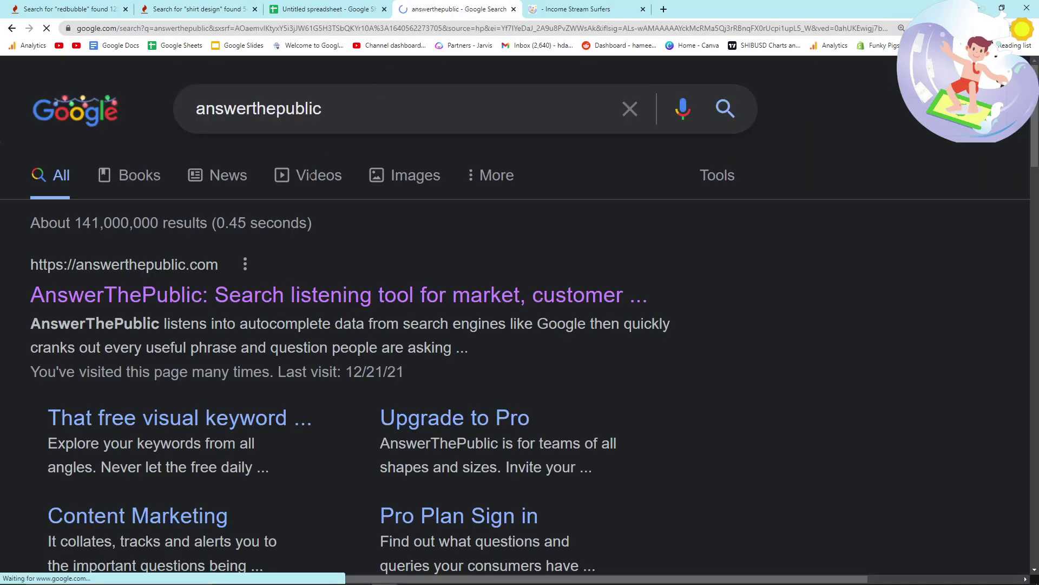
pyautogui.click(123, 286)
pyautogui.click(212, 6)
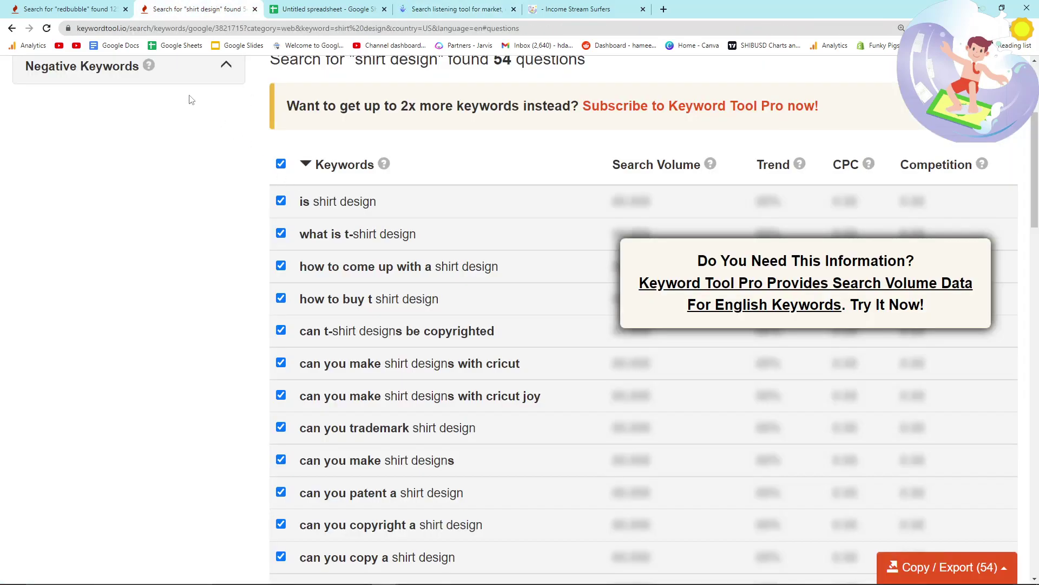
pyautogui.click(65, 8)
pyautogui.click(573, 9)
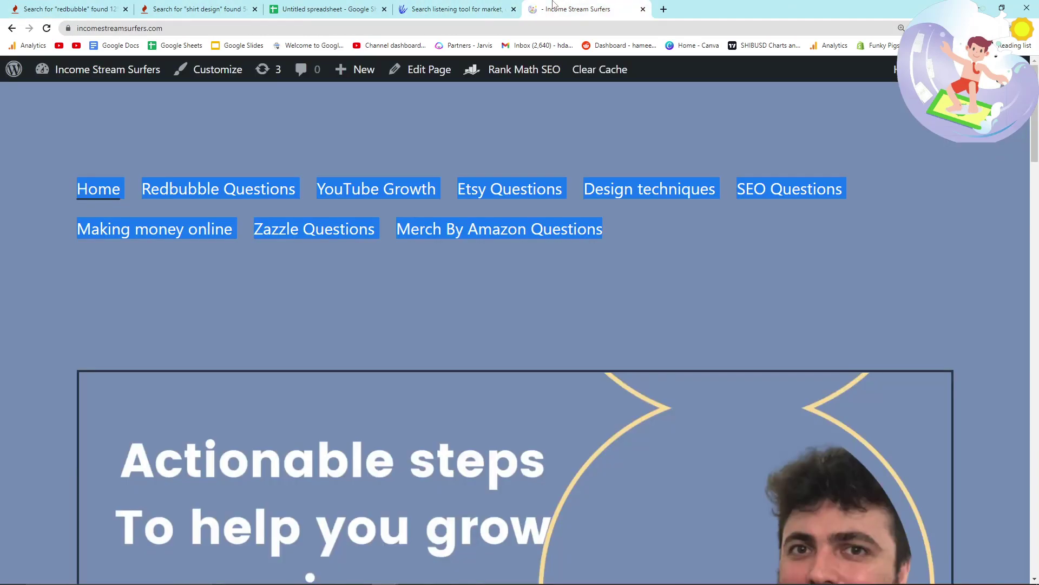
pyautogui.click(428, 6)
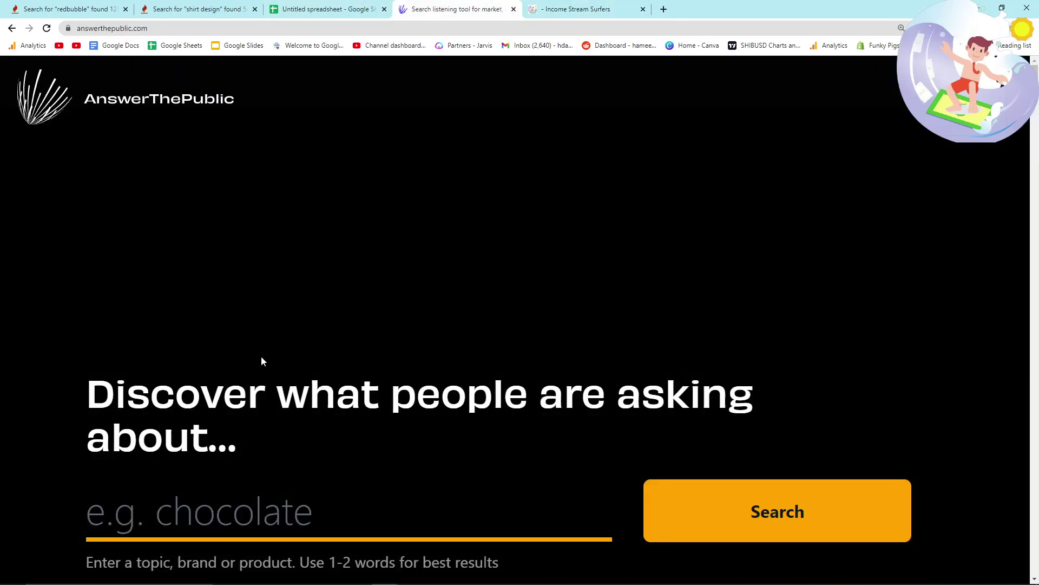
# Run a 'redbubble' question search and drag-select the labels on the visualisation wheel
pyautogui.click(288, 398)
pyautogui.write('redbubble')
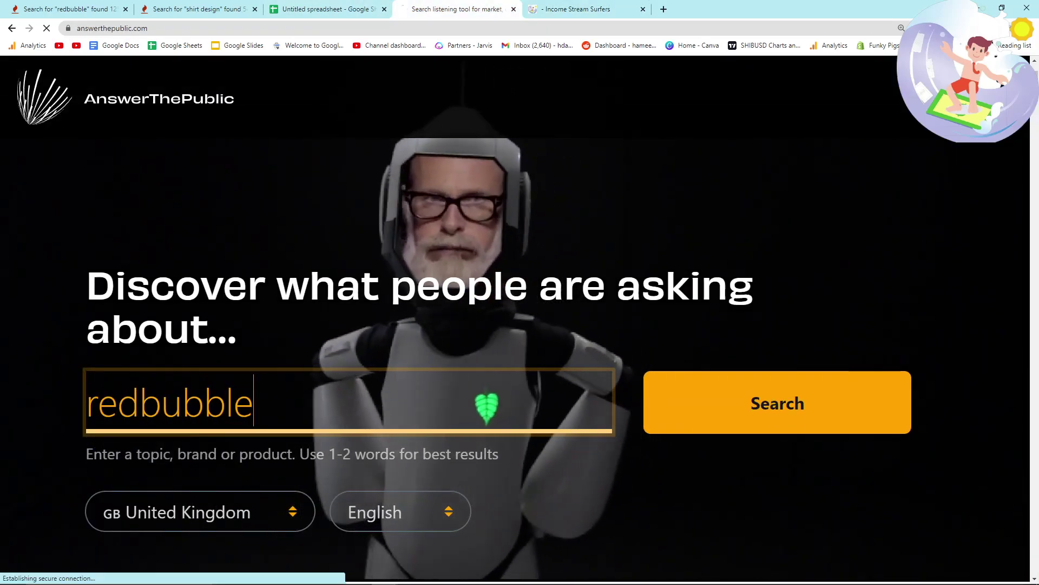
pyautogui.press('Return')
pyautogui.scroll(-20, 289, 403)
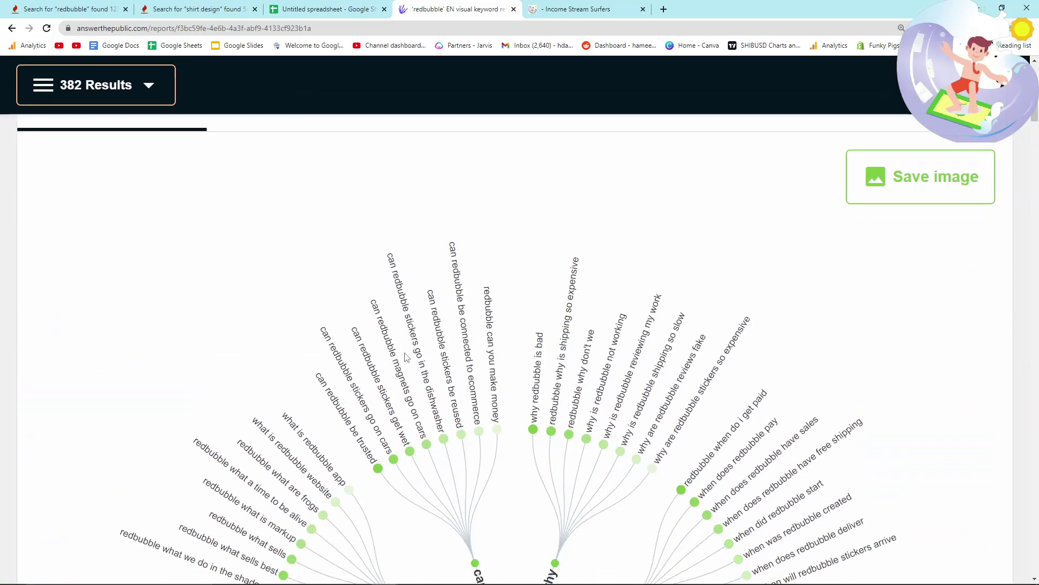
pyautogui.scroll(-5, 412, 352)
pyautogui.moveTo(299, 278); pyautogui.dragTo(705, 309)
pyautogui.scroll(-5, 538, 304)
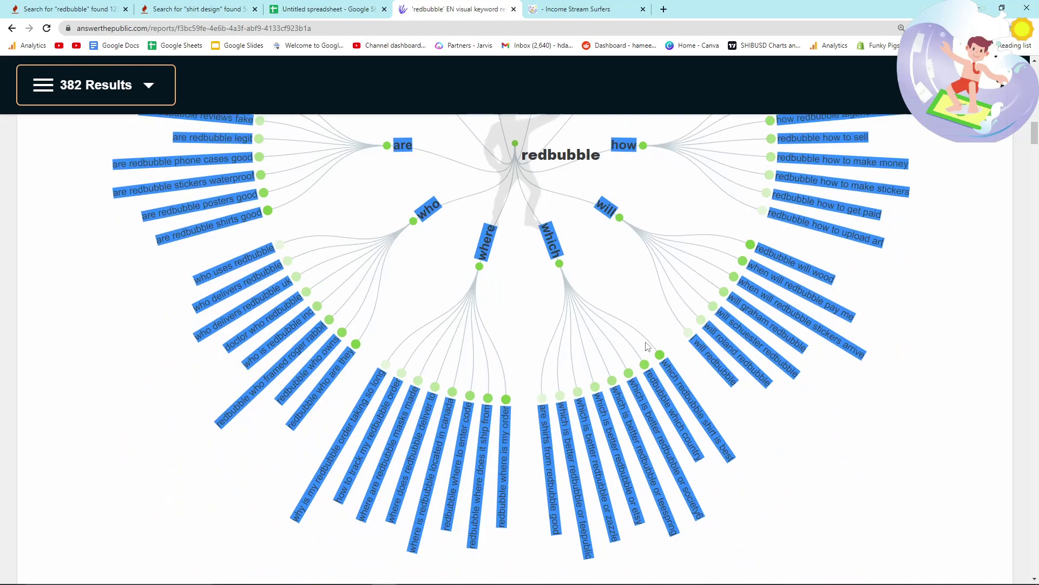
pyautogui.scroll(15, 647, 346)
pyautogui.scroll(-7, 771, 345)
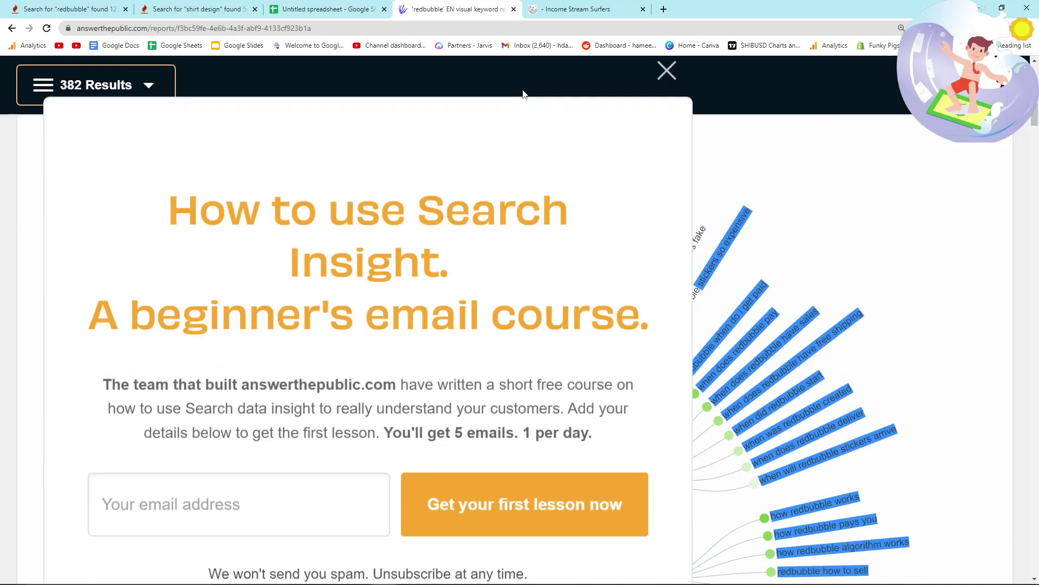
# Paste the redbubble questions into cell A127, then undo the run-together paste
pyautogui.click(324, 9)
pyautogui.scroll(-9, 331, 374)
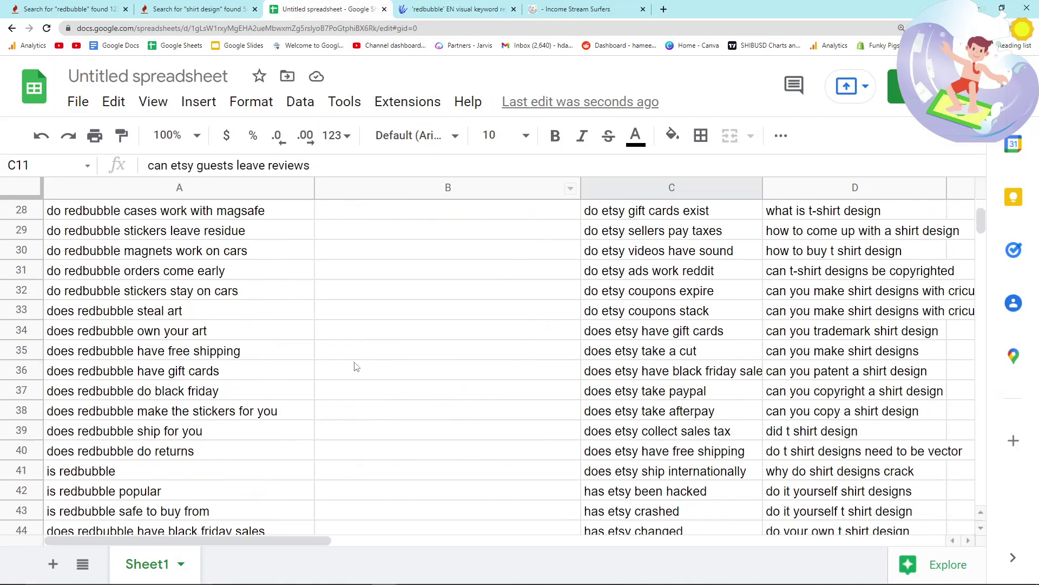
pyautogui.scroll(-20, 331, 374)
pyautogui.scroll(2, 118, 387)
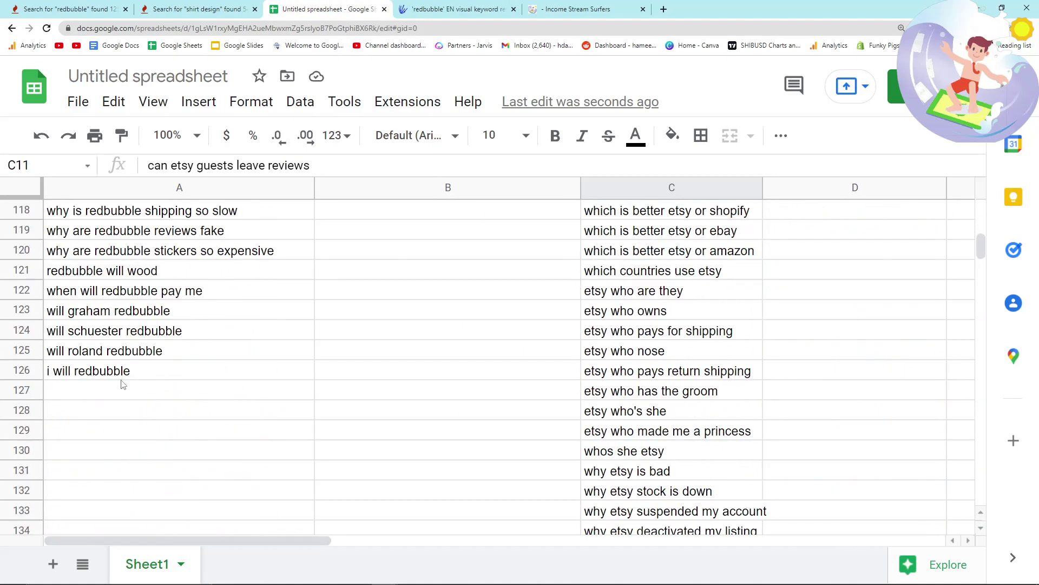
pyautogui.click(118, 387)
pyautogui.hotkey('ctrl', 'v')
pyautogui.hotkey('ctrl', 'z')
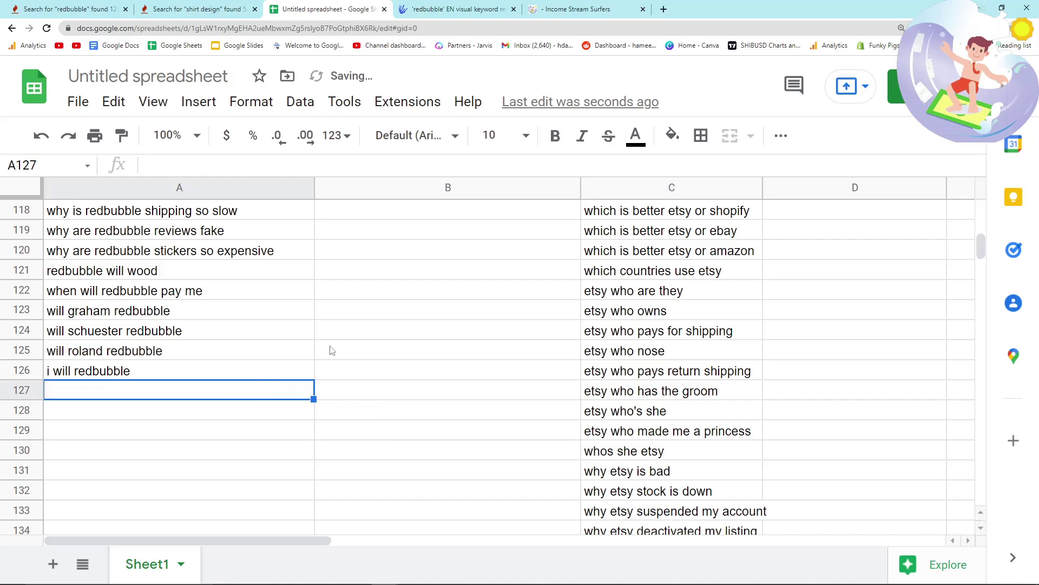
# Paste the redbubble questions into A127 again and scroll back to the top of the sheet
pyautogui.click(382, 320)
pyautogui.click(149, 398)
pyautogui.hotkey('ctrl', 'v')
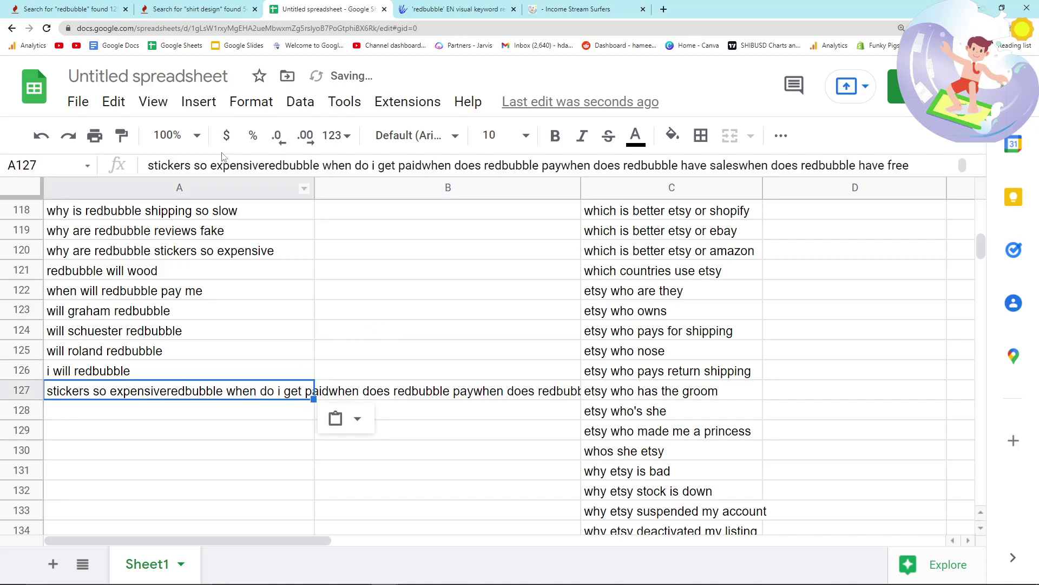
pyautogui.click(355, 281)
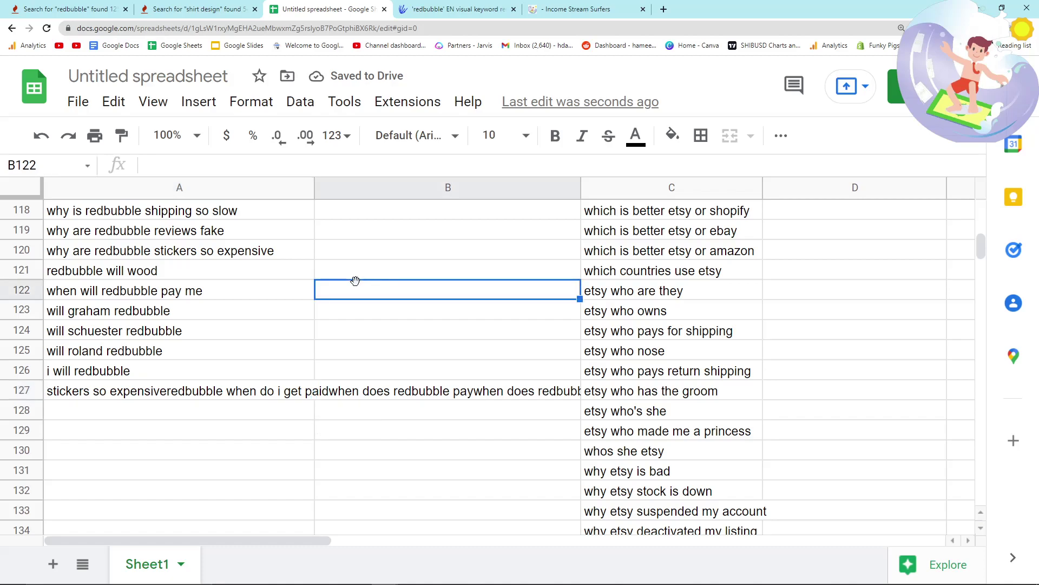
pyautogui.click(361, 451)
pyautogui.write('`')
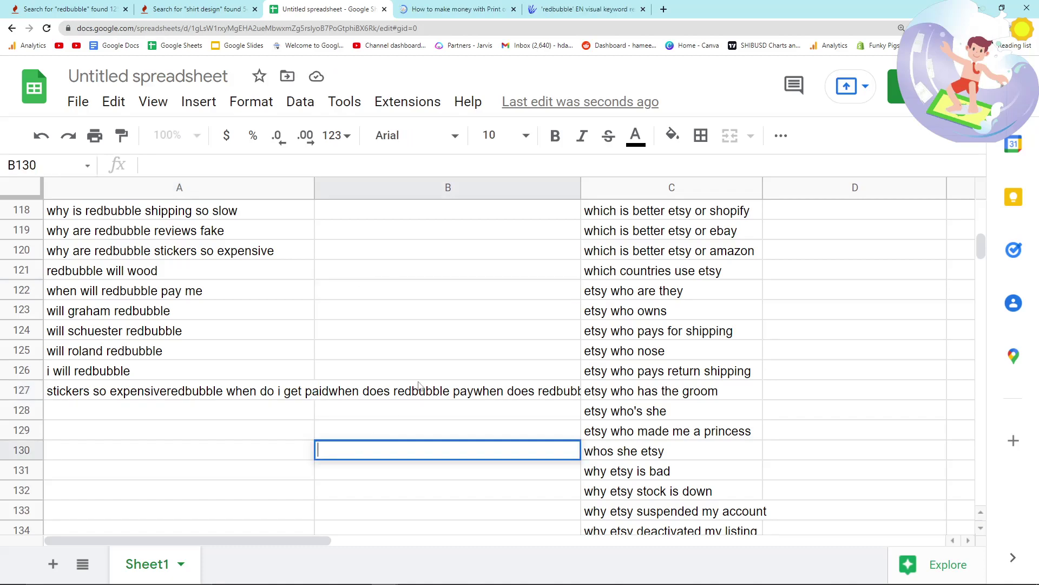
pyautogui.click(471, 318)
pyautogui.scroll(20, 471, 318)
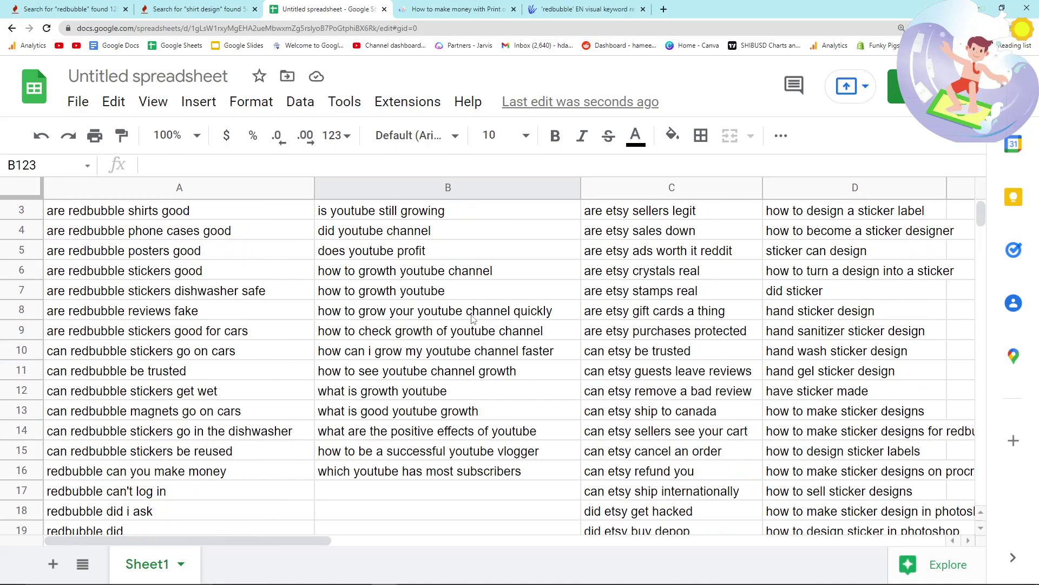
pyautogui.scroll(1, 472, 319)
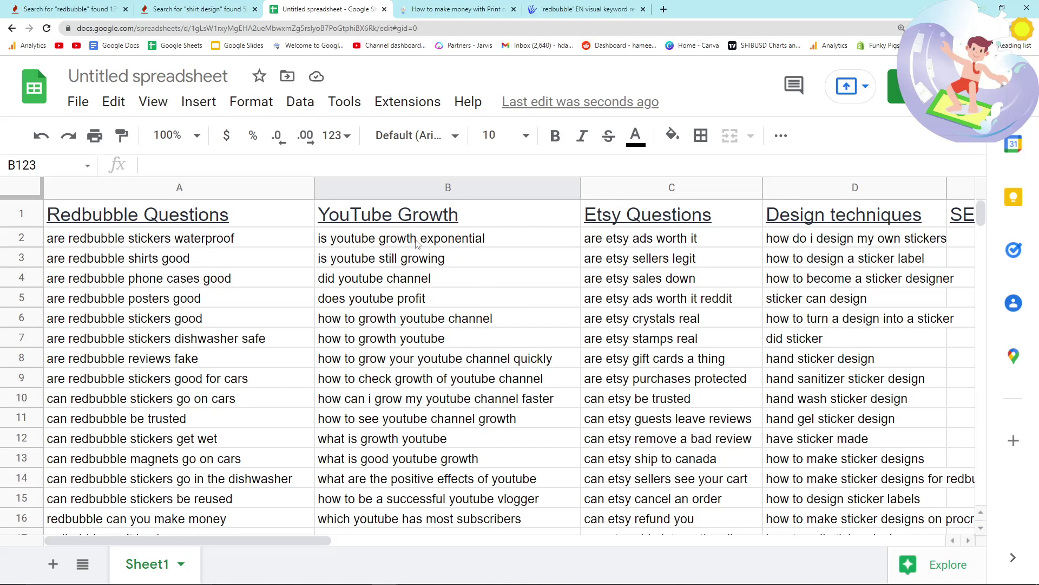
# Open the Ahrefs free keyword generator in a new tab via a Google search
pyautogui.click(173, 240)
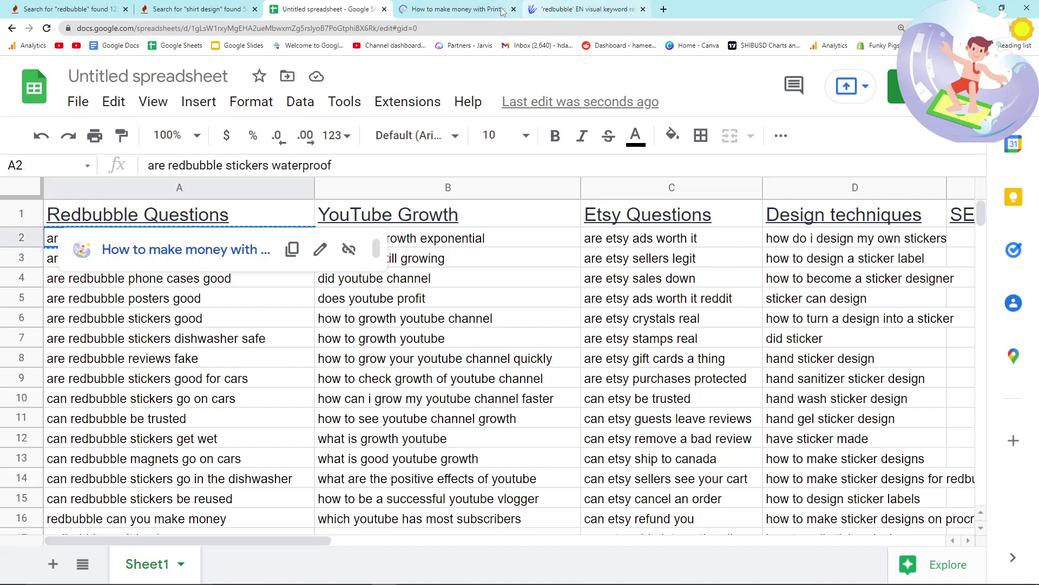
pyautogui.click(666, 11)
pyautogui.write('go')
pyautogui.press('Return')
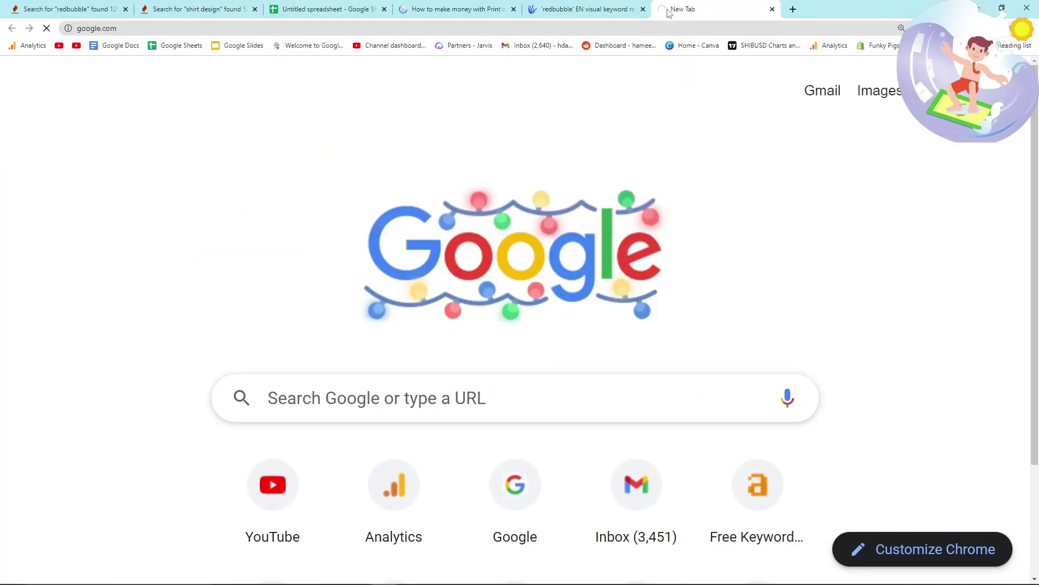
pyautogui.write('ahrefs keyword generator')
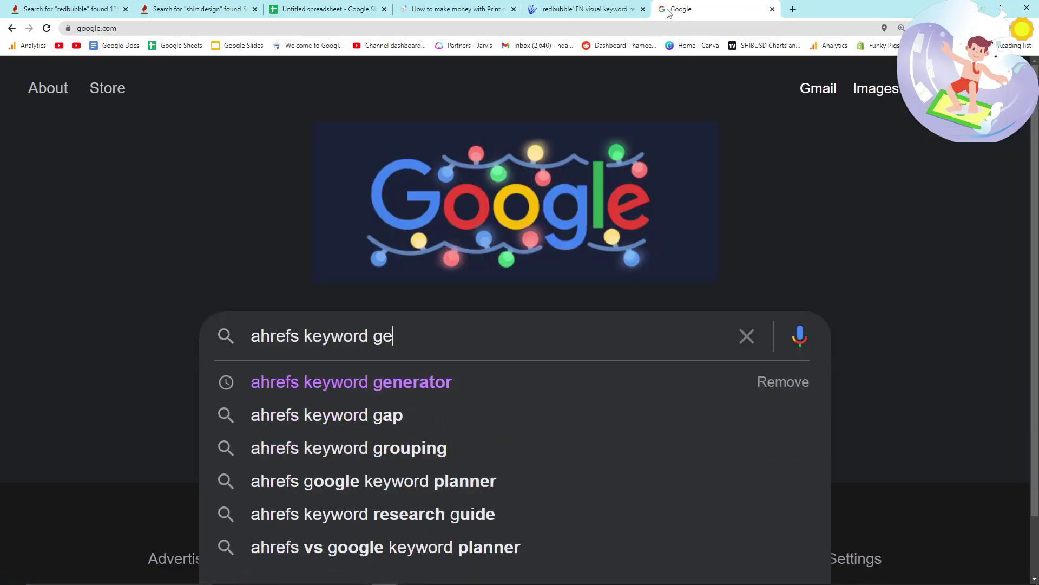
pyautogui.press('Return')
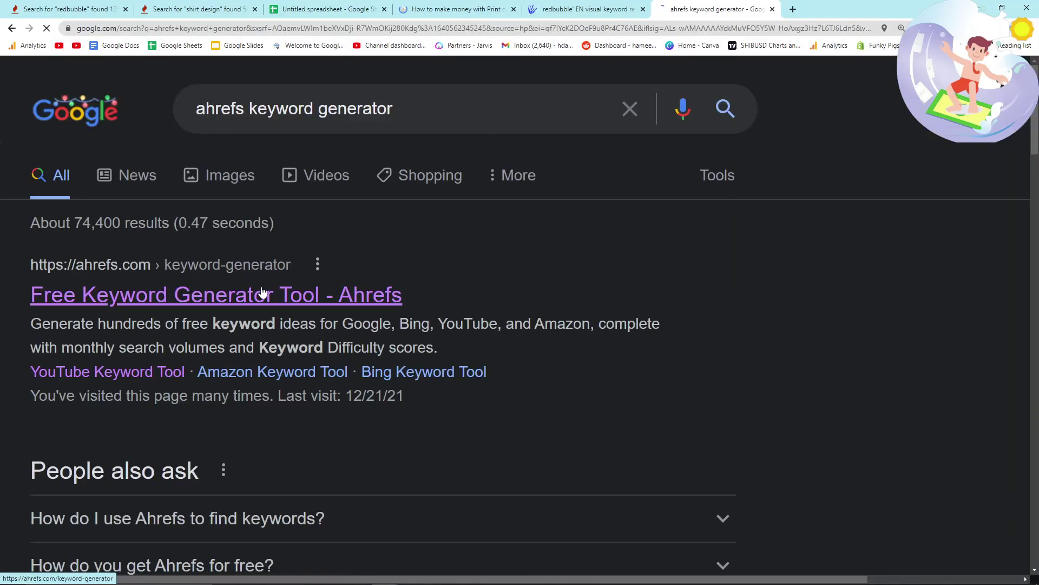
pyautogui.click(261, 288)
# Look up 'are redbubble stickers waterproof' after passing reCAPTCHA: KD 2, volume 250
pyautogui.scroll(-2, 267, 398)
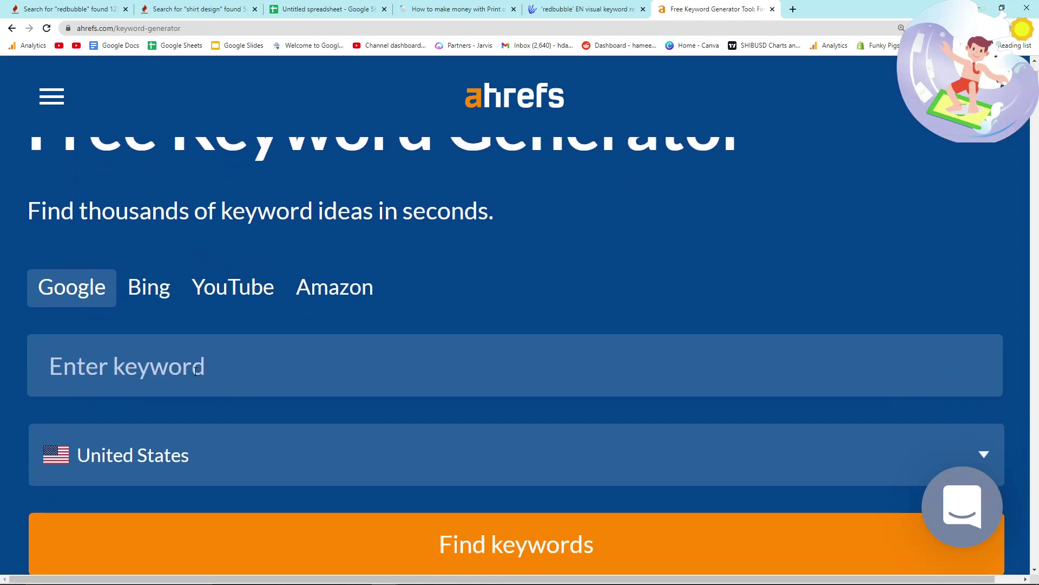
pyautogui.click(195, 376)
pyautogui.write('are redbubble stickers waterproof')
pyautogui.scroll(-1, 546, 467)
pyautogui.click(546, 467)
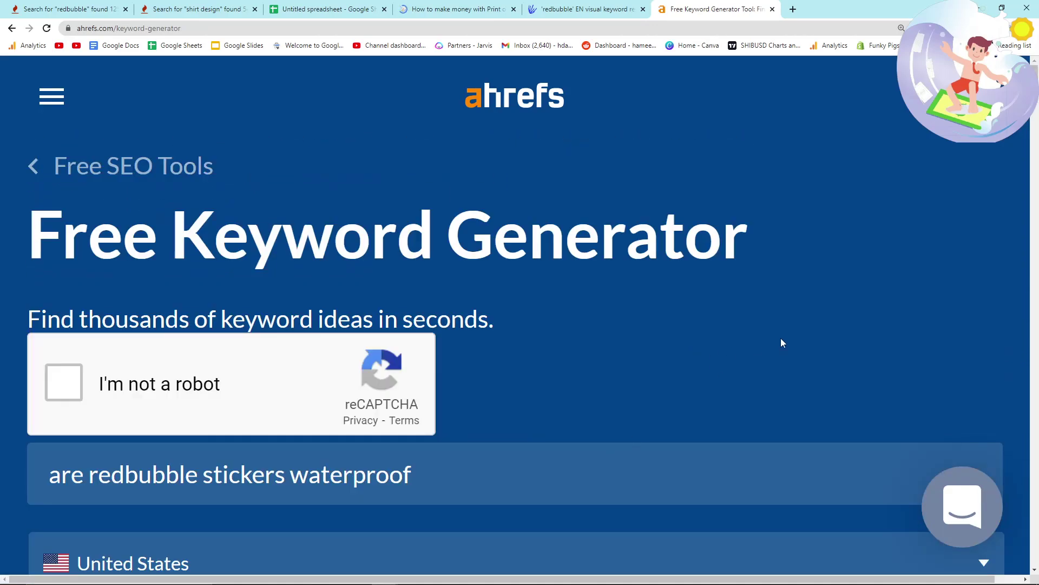
pyautogui.scroll(-1, 704, 325)
pyautogui.click(64, 219)
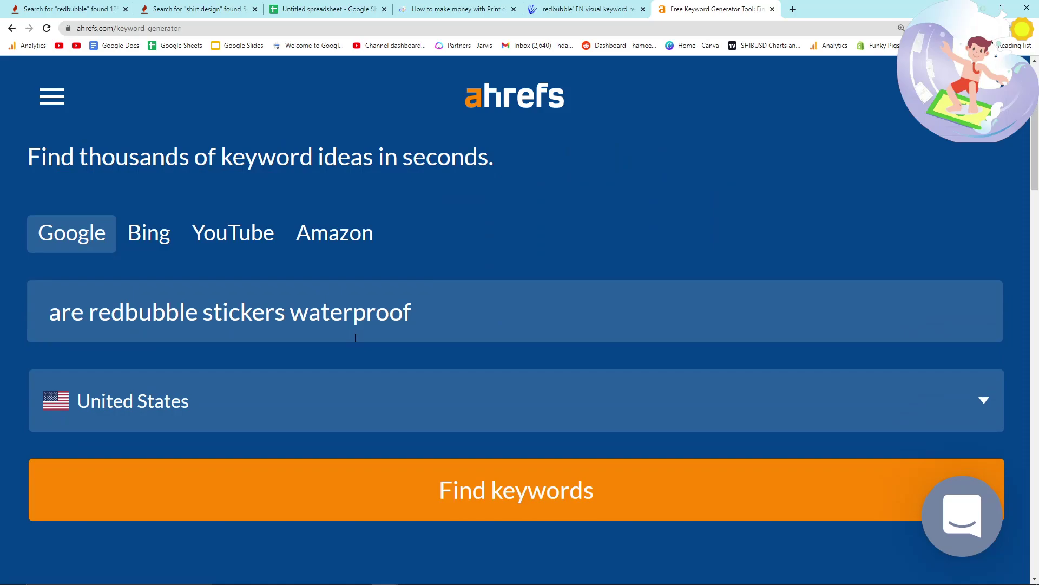
pyautogui.scroll(-5, 345, 346)
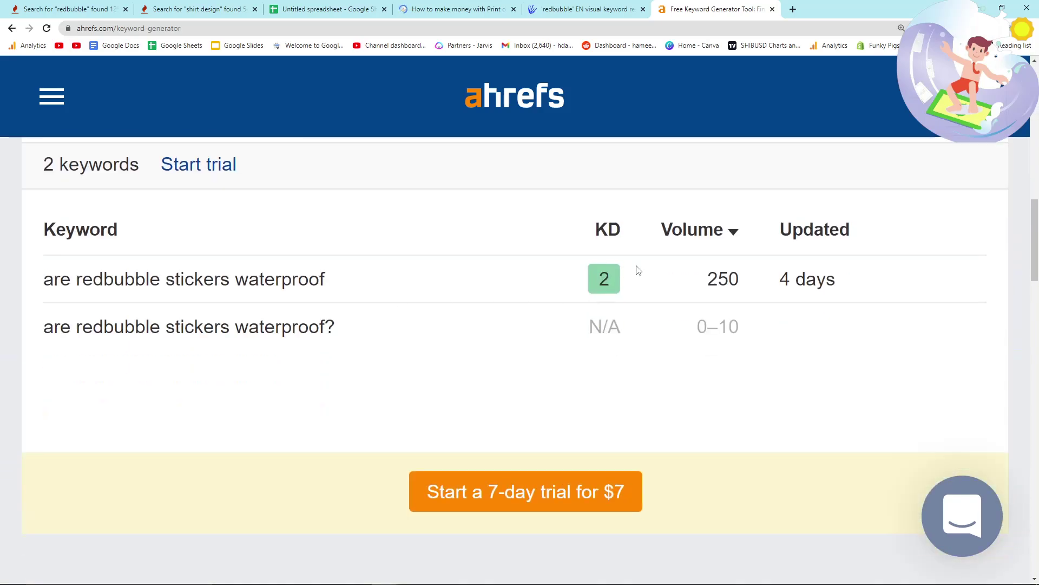
pyautogui.moveTo(696, 277); pyautogui.dragTo(751, 277)
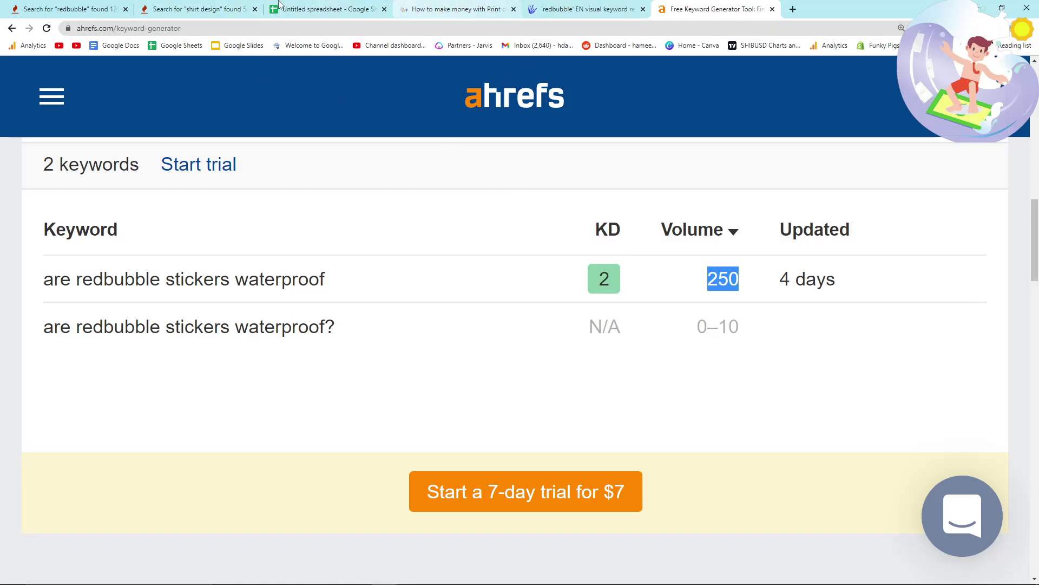
# Google 'are redbubble stickers waterproof' in a new tab and scroll down to the Reddit result
pyautogui.click(325, 10)
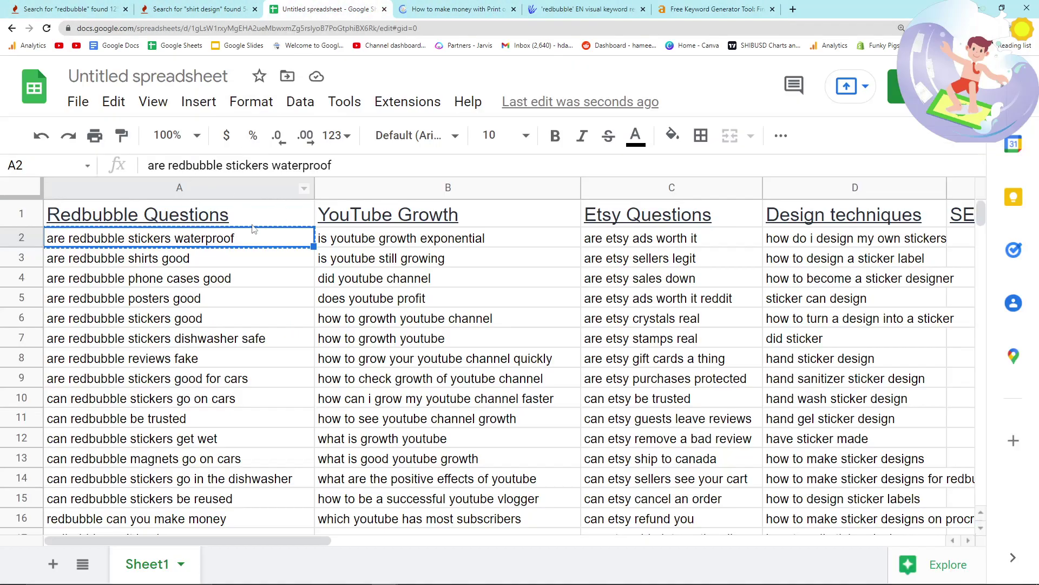
pyautogui.click(793, 9)
pyautogui.hotkey('ctrl', 'v')
pyautogui.press('Return')
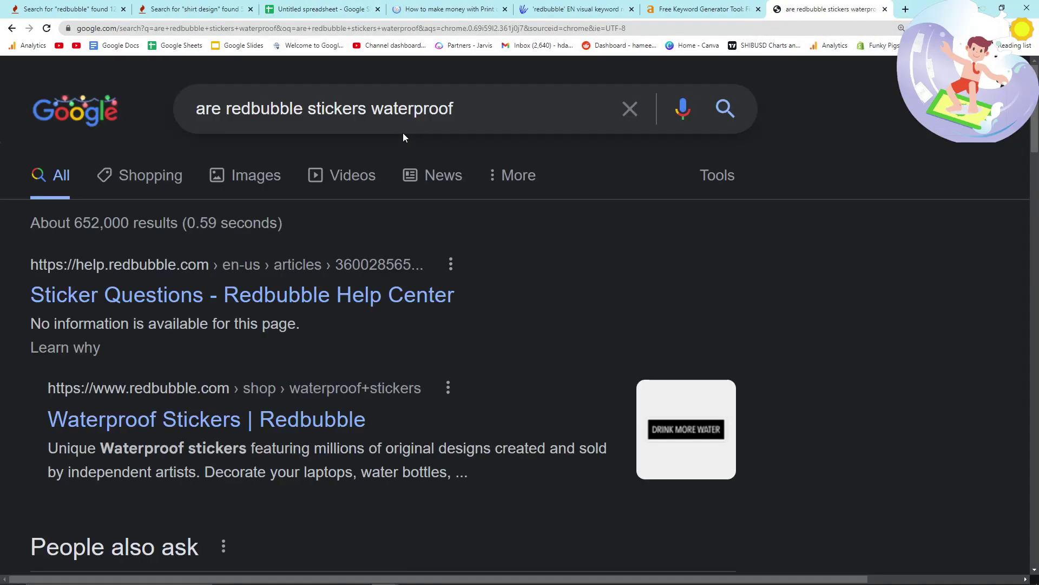
pyautogui.scroll(-9, 403, 133)
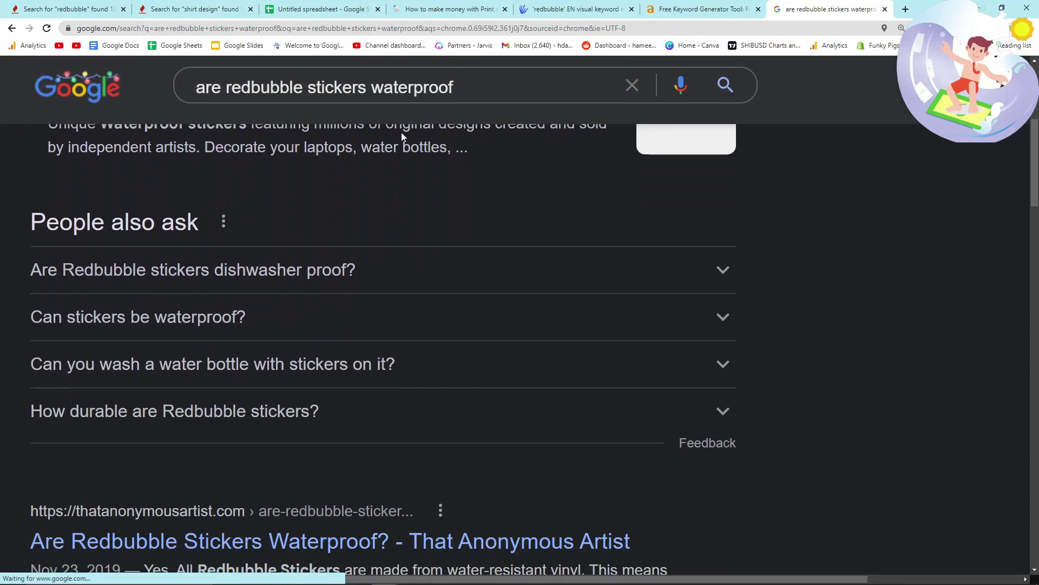
pyautogui.scroll(-3, 260, 174)
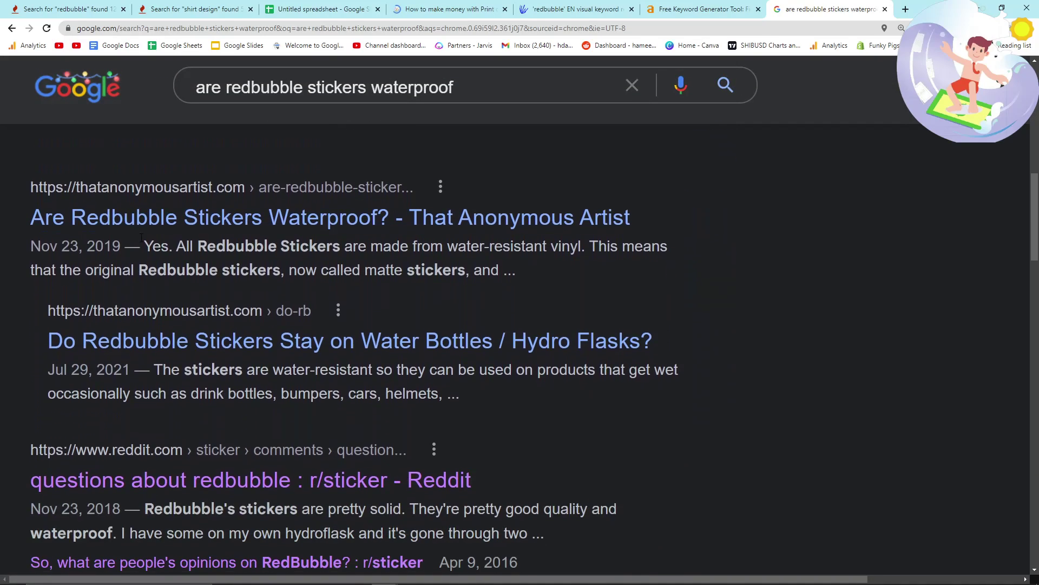
pyautogui.scroll(-3, 145, 231)
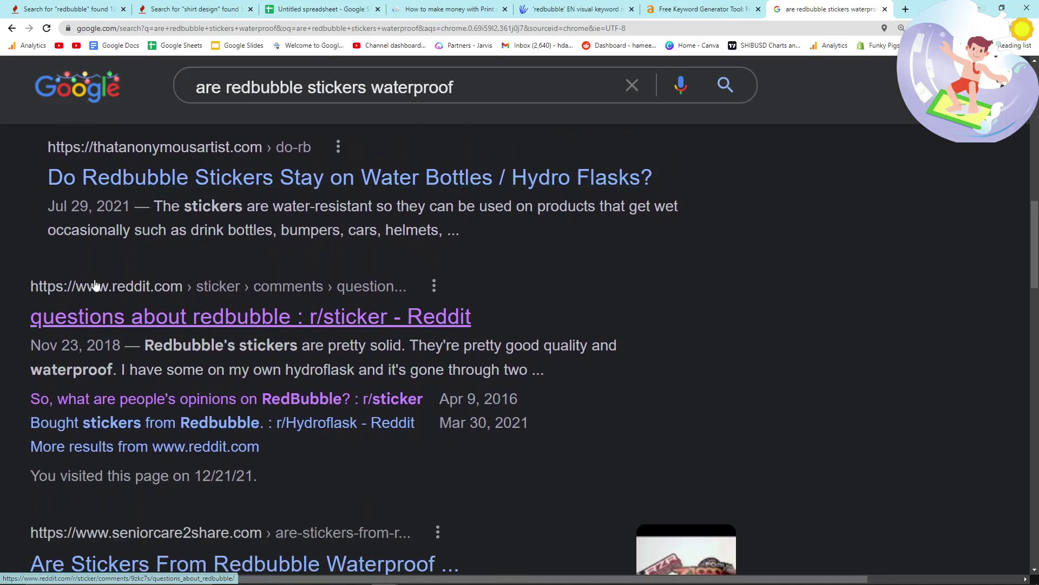
# Open the r/sticker Reddit thread and read its answers about Redbubble stickers
pyautogui.click(144, 317)
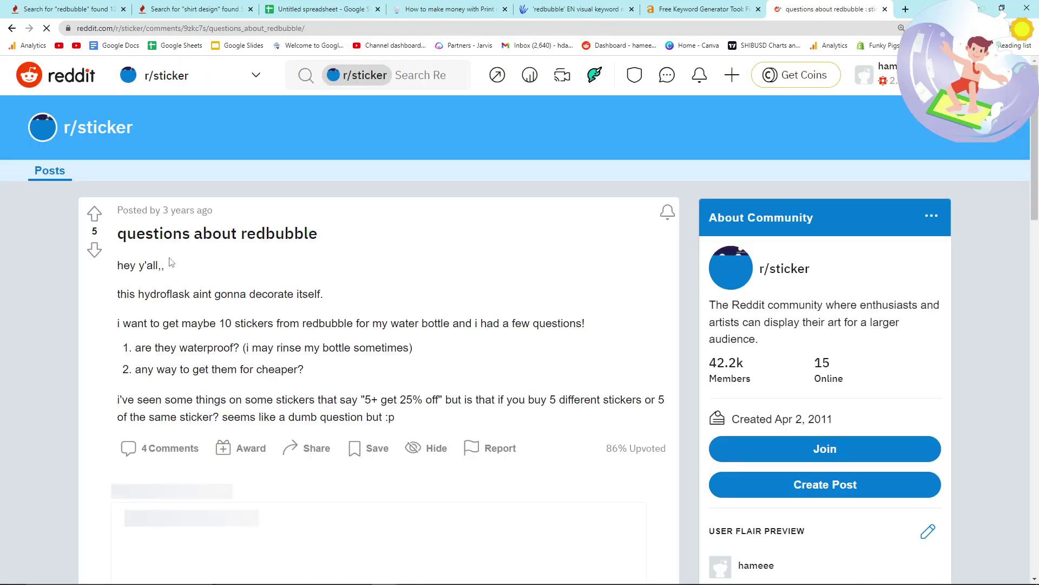
pyautogui.scroll(-10, 171, 263)
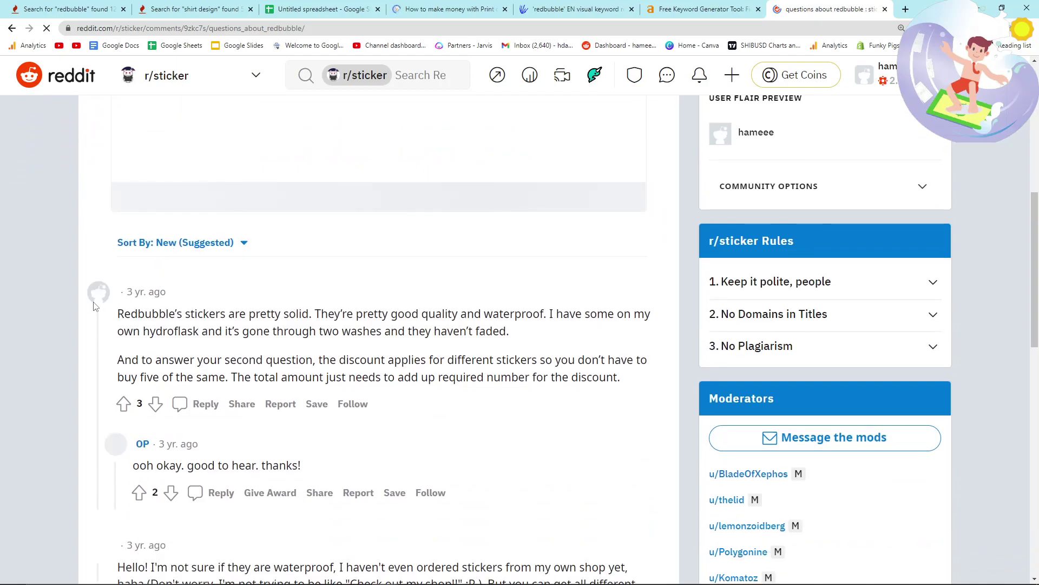
pyautogui.moveTo(97, 303); pyautogui.dragTo(511, 370)
# Copy the dishwasher safe question from cell A7 and search Google for it
pyautogui.click(319, 9)
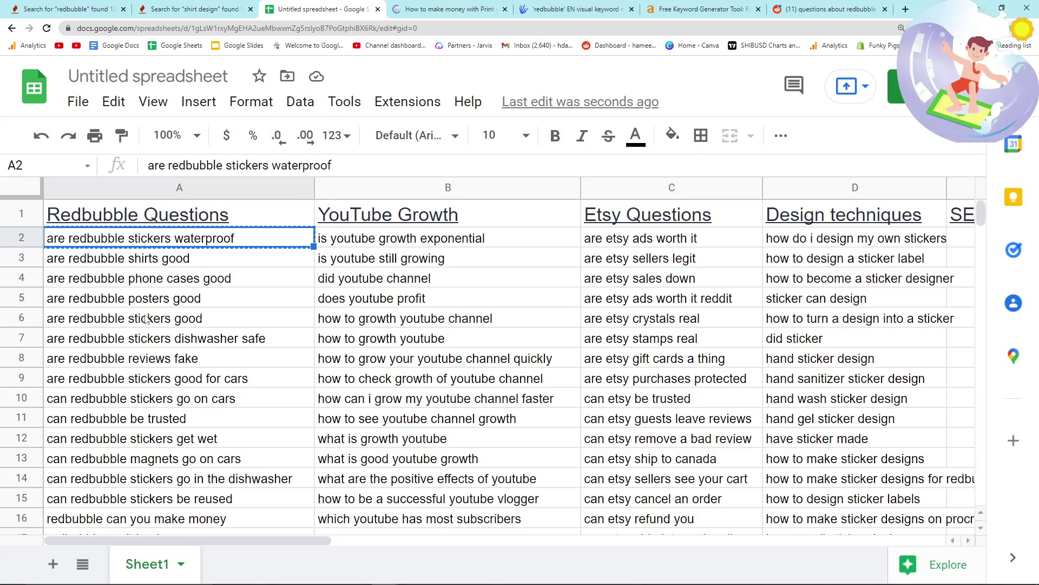
pyautogui.click(136, 340)
pyautogui.hotkey('ctrl', 'c')
pyautogui.click(828, 9)
pyautogui.click(732, 28)
pyautogui.hotkey('ctrl', 'v')
pyautogui.press('Return')
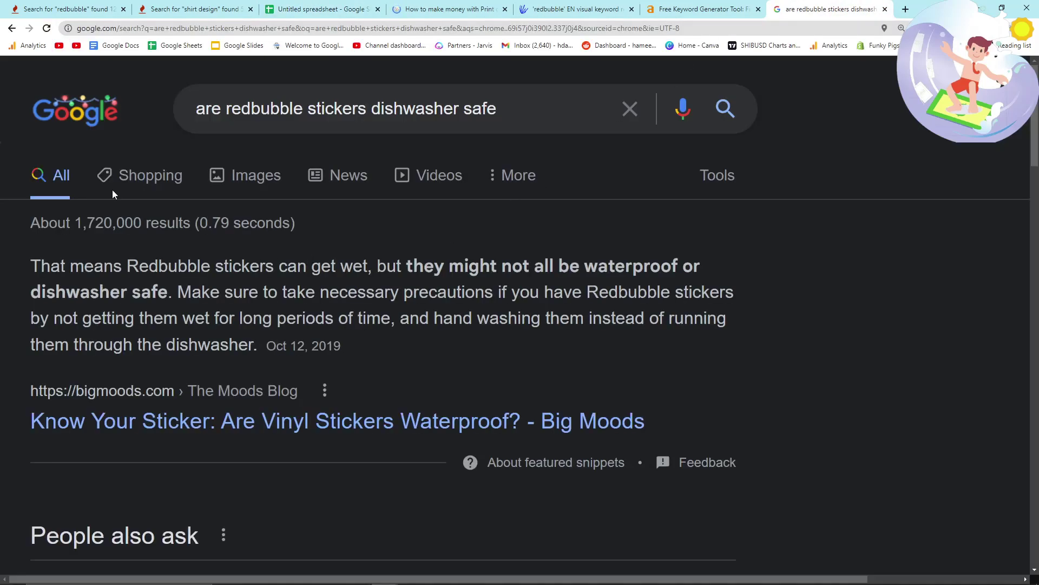
# Rerun Ahrefs for 'are redbubble stickers dishwasher safe' with United States as the country
pyautogui.click(703, 10)
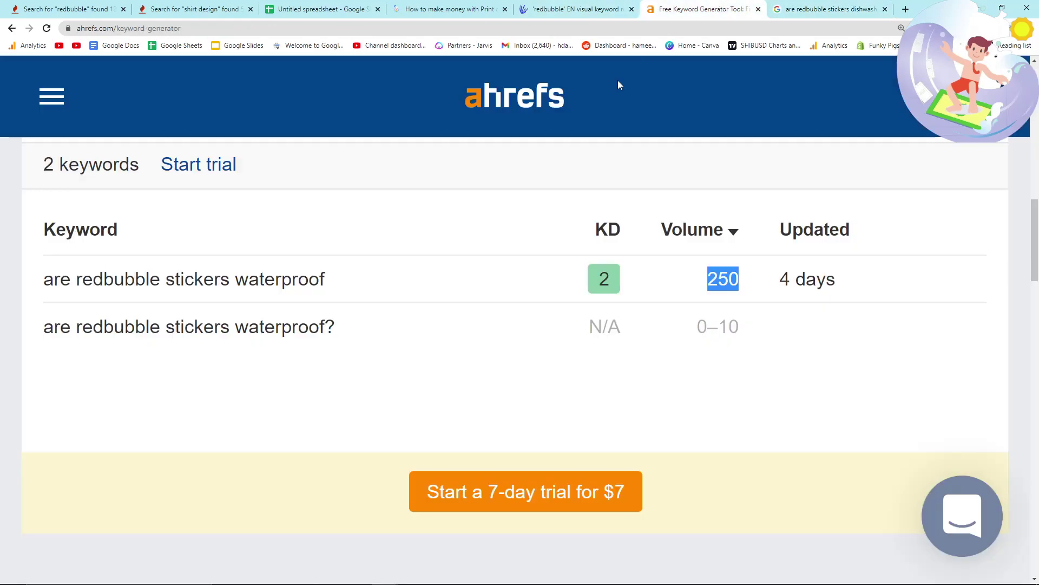
pyautogui.scroll(6, 174, 254)
pyautogui.click(197, 295)
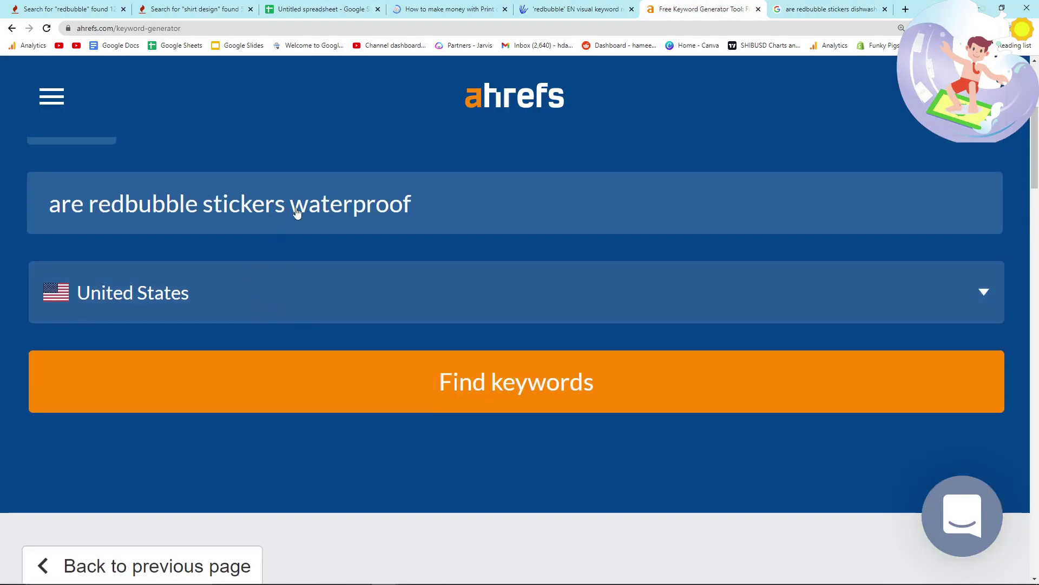
pyautogui.scroll(-1, 152, 381)
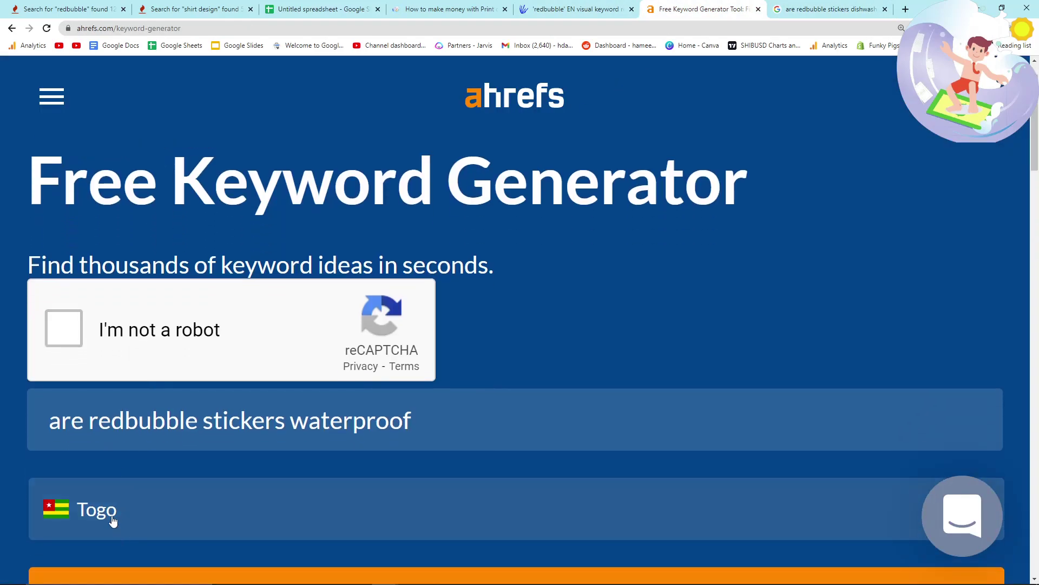
pyautogui.click(113, 519)
pyautogui.write('um')
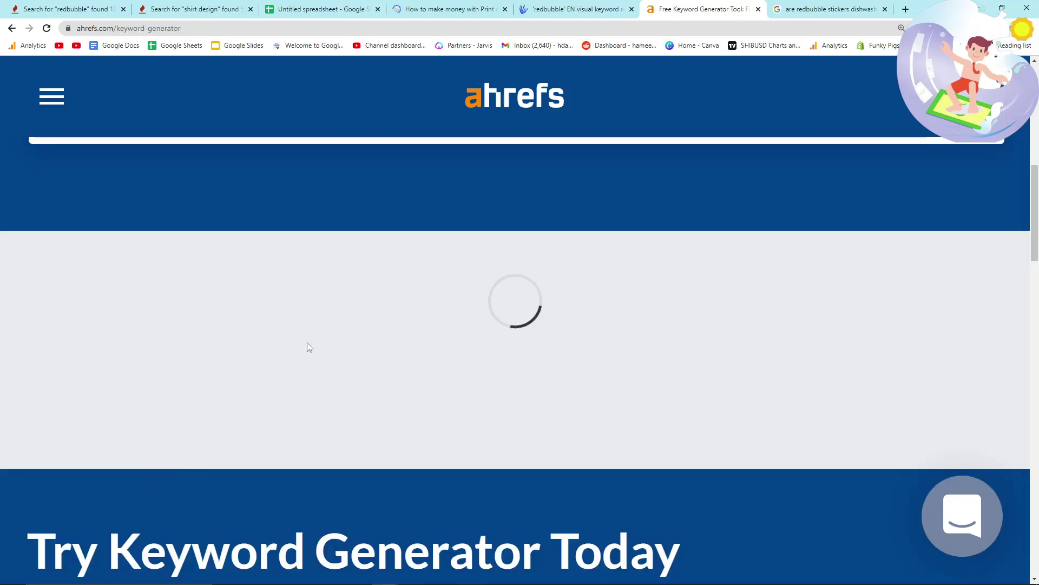
pyautogui.hotkey('ctrl', '-')
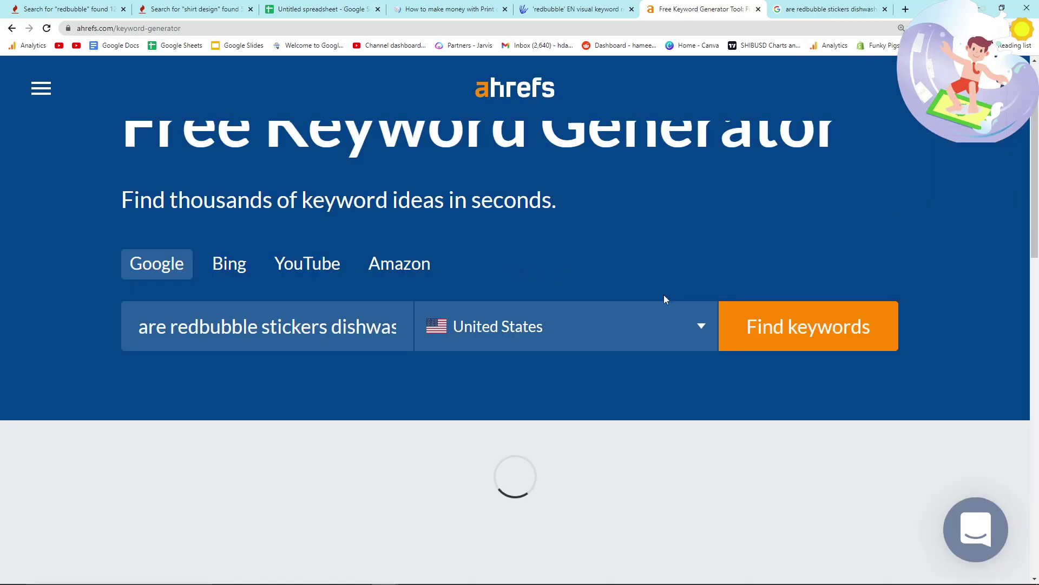
# Select the volume figure 40 in the results and return to the keyword spreadsheet
pyautogui.scroll(-5, 615, 328)
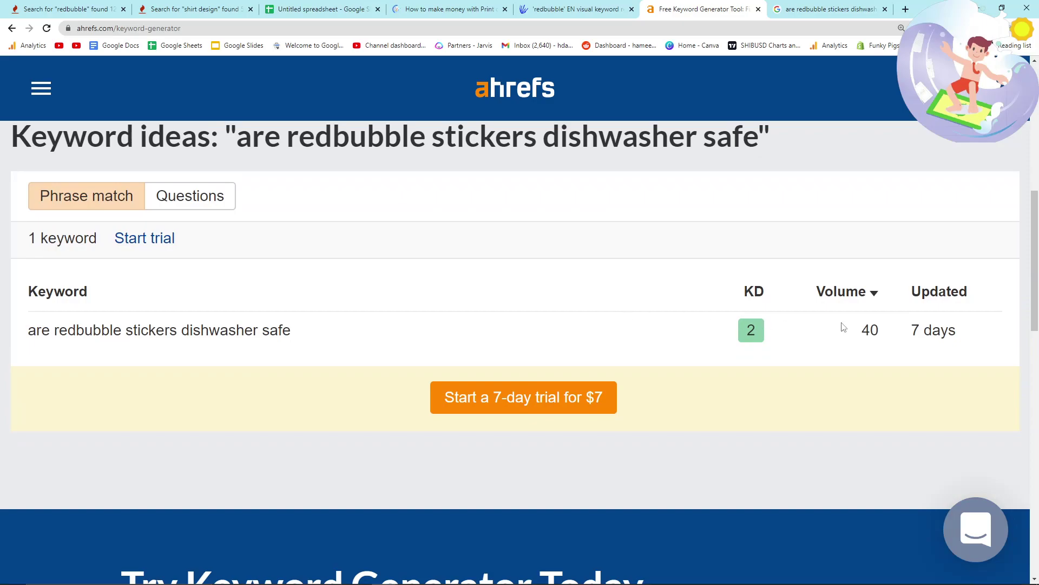
pyautogui.doubleClick(870, 330)
pyautogui.click(767, 234)
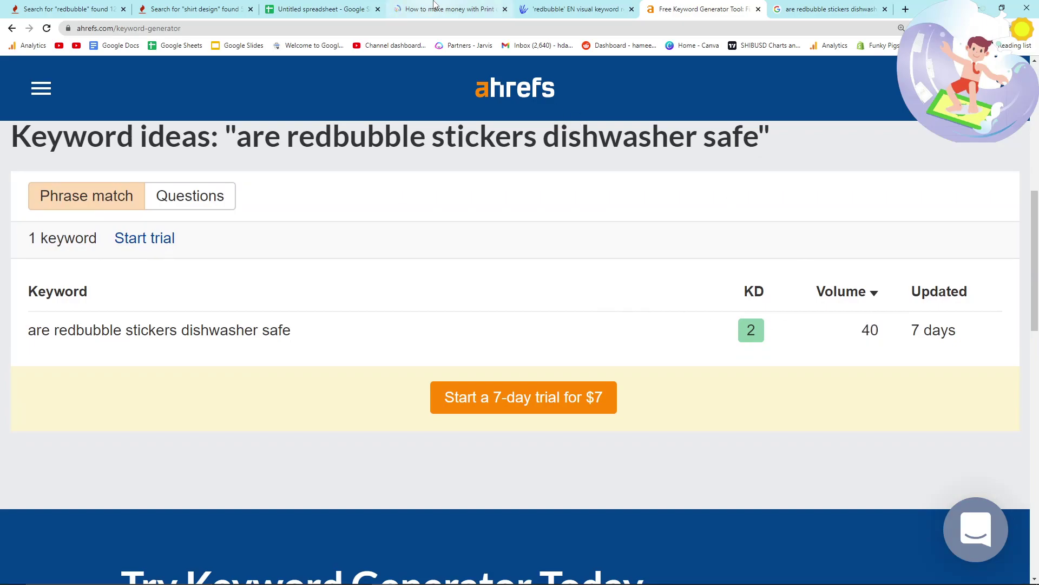
pyautogui.doubleClick(870, 330)
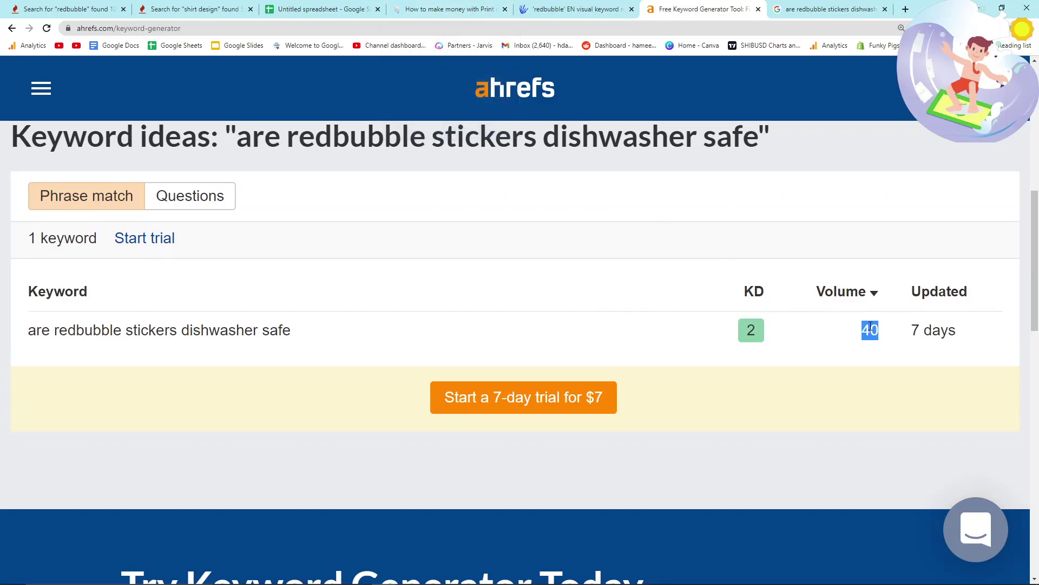
pyautogui.click(471, 13)
pyautogui.scroll(-3, 511, 211)
pyautogui.click(319, 9)
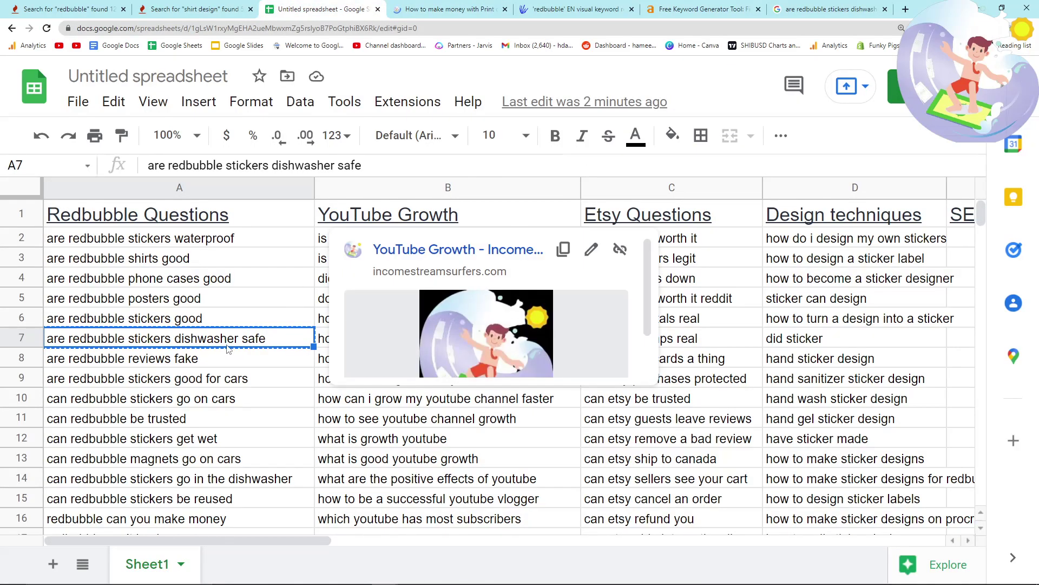
# Load the Jarvis website and log in to the document editor
pyautogui.press('Up')
pyautogui.click(216, 364)
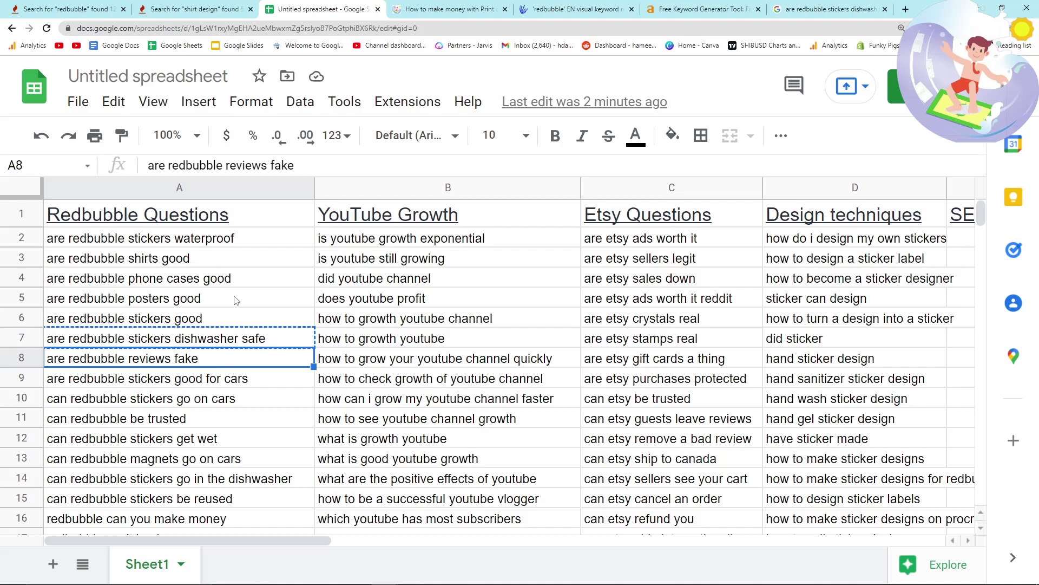
pyautogui.hotkey('ctrl', 'v')
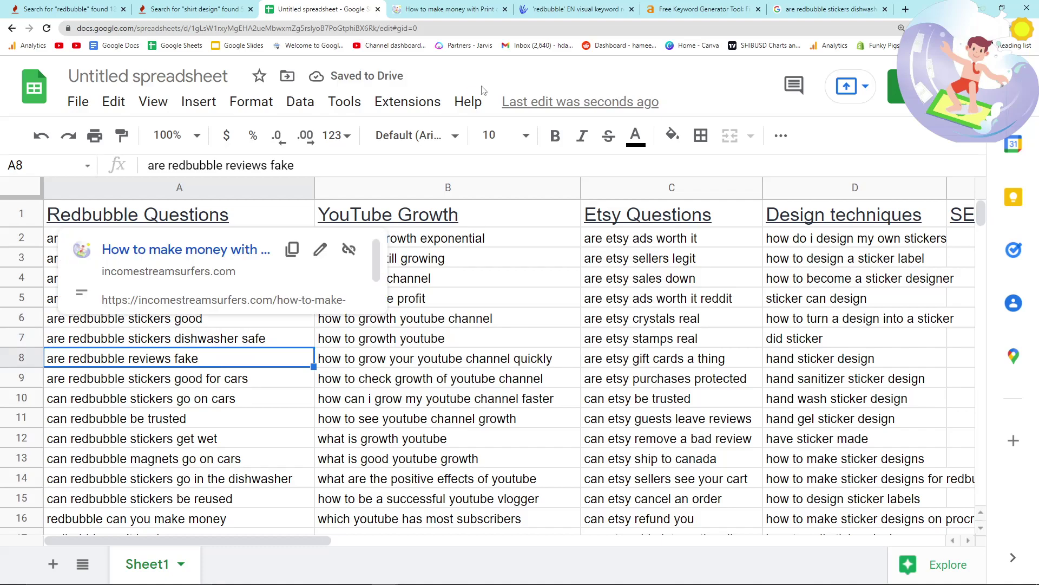
pyautogui.click(815, 10)
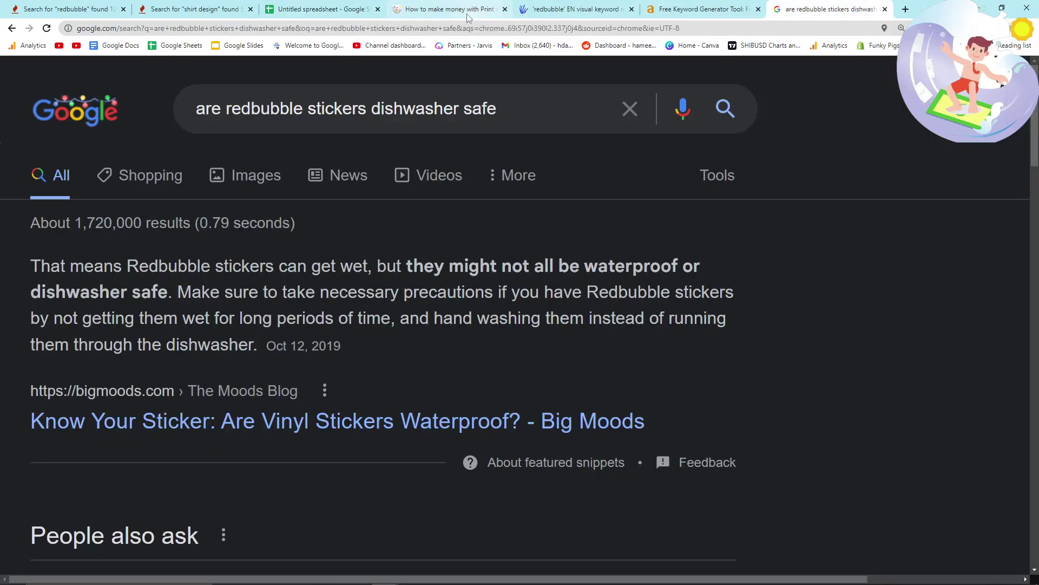
pyautogui.click(461, 30)
pyautogui.write('jarvis.ai')
pyautogui.press('Return')
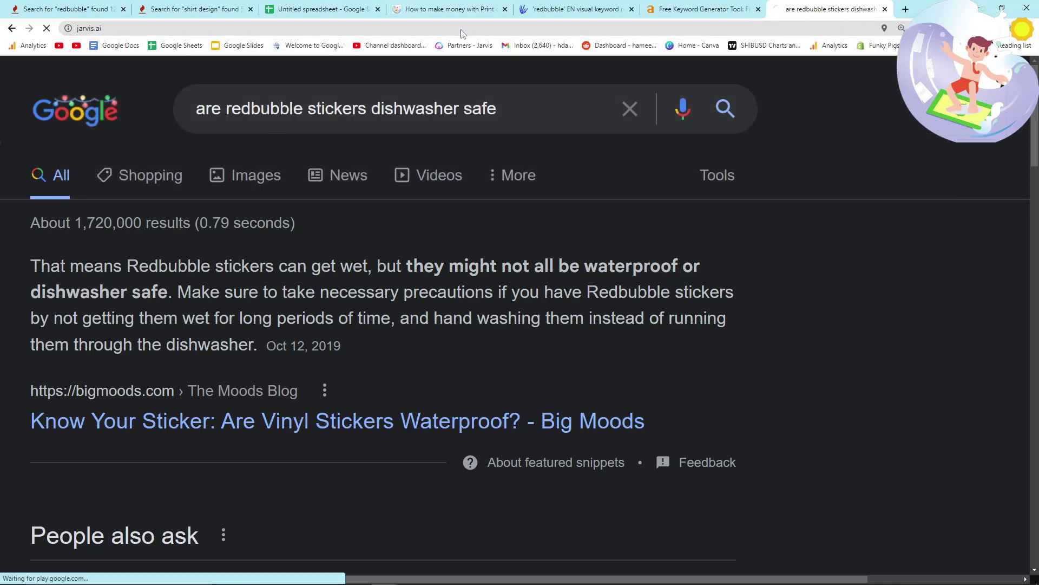
pyautogui.click(812, 96)
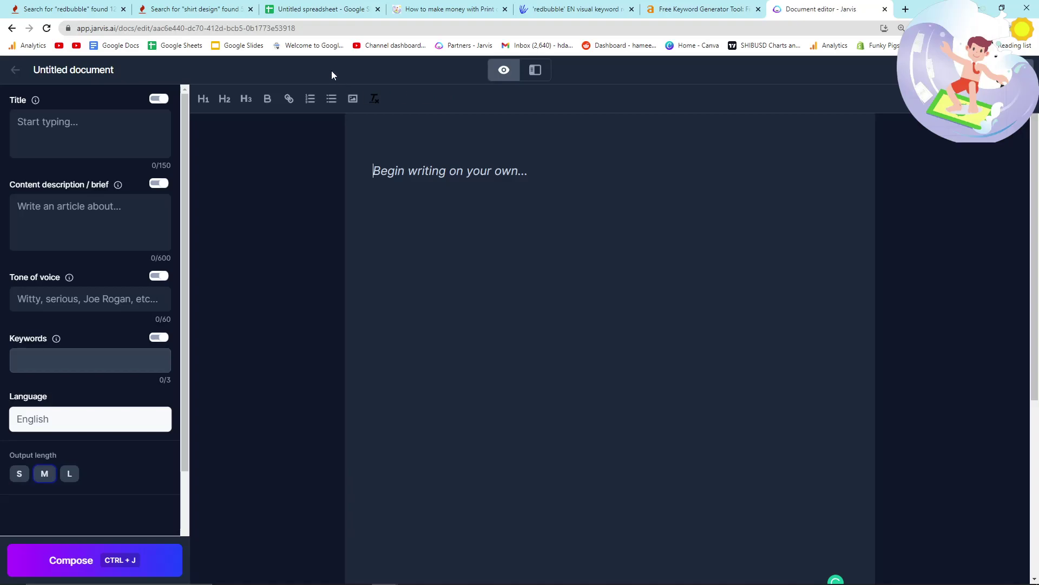
# Paste 'are redbubble stickers dishwasher safe' from cell A7 into the empty Jarvis document
pyautogui.click(319, 9)
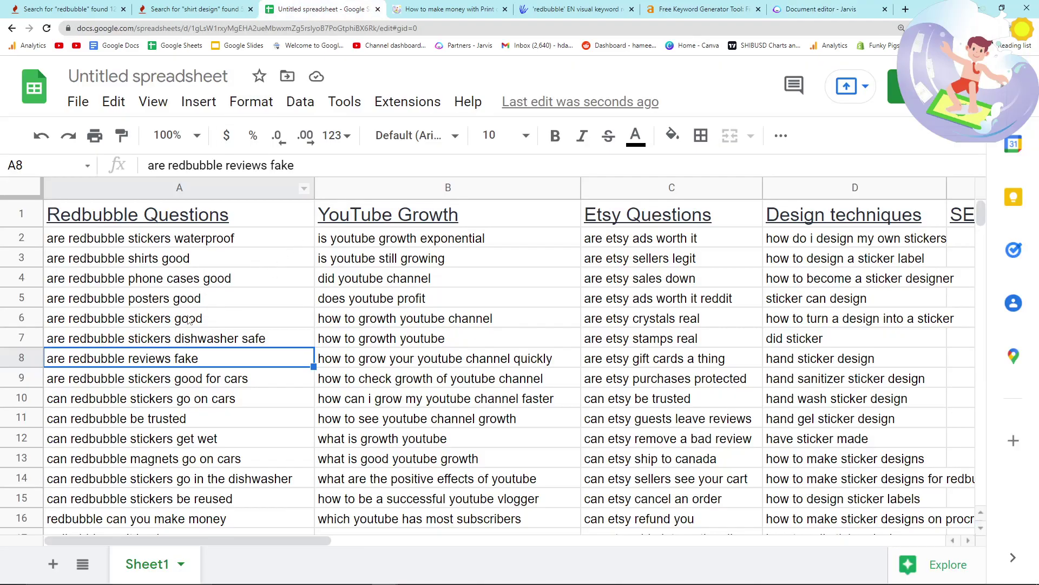
pyautogui.click(182, 340)
pyautogui.hotkey('ctrl', '9')
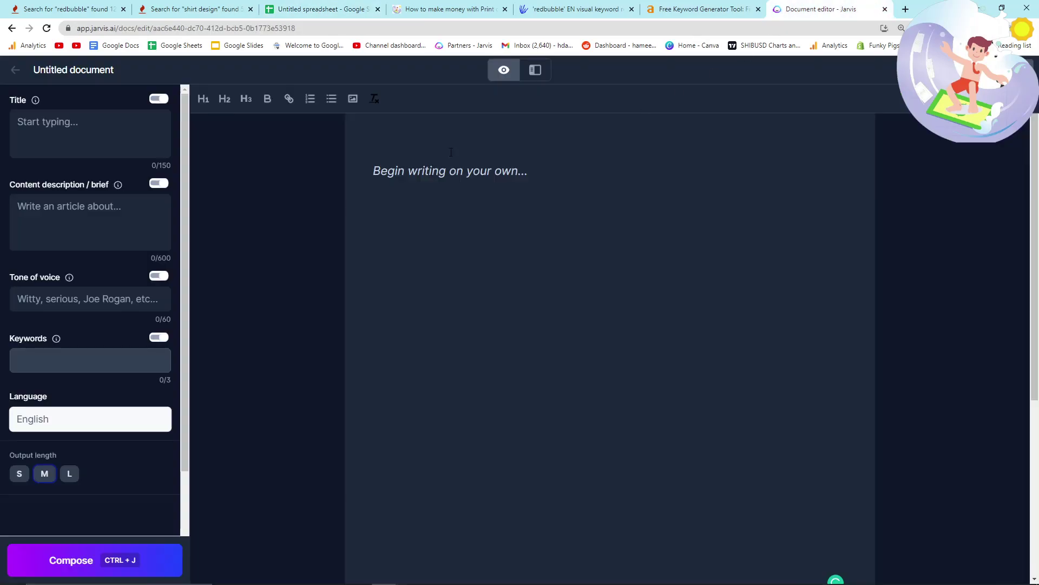
pyautogui.hotkey('ctrl', 'v')
pyautogui.hotkey('ctrl', 'a')
pyautogui.click(372, 100)
pyautogui.hotkey('ctrl', 'a')
pyautogui.click(395, 118)
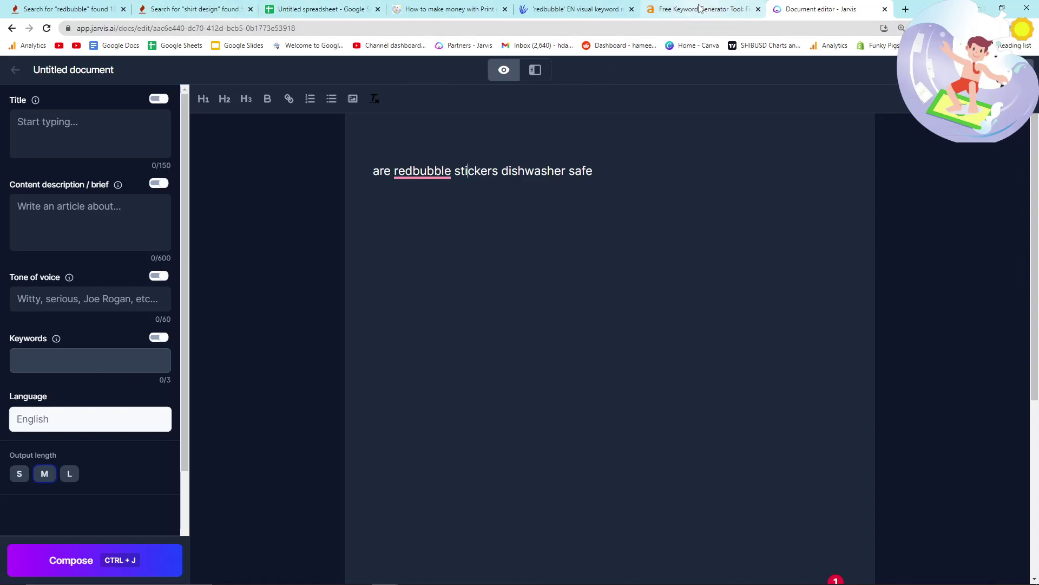
pyautogui.click(737, 15)
# Google 'are redbubble stickers dishwasher safe' in the current tab
pyautogui.click(130, 29)
pyautogui.write('google.com')
pyautogui.press('Return')
pyautogui.click(304, 9)
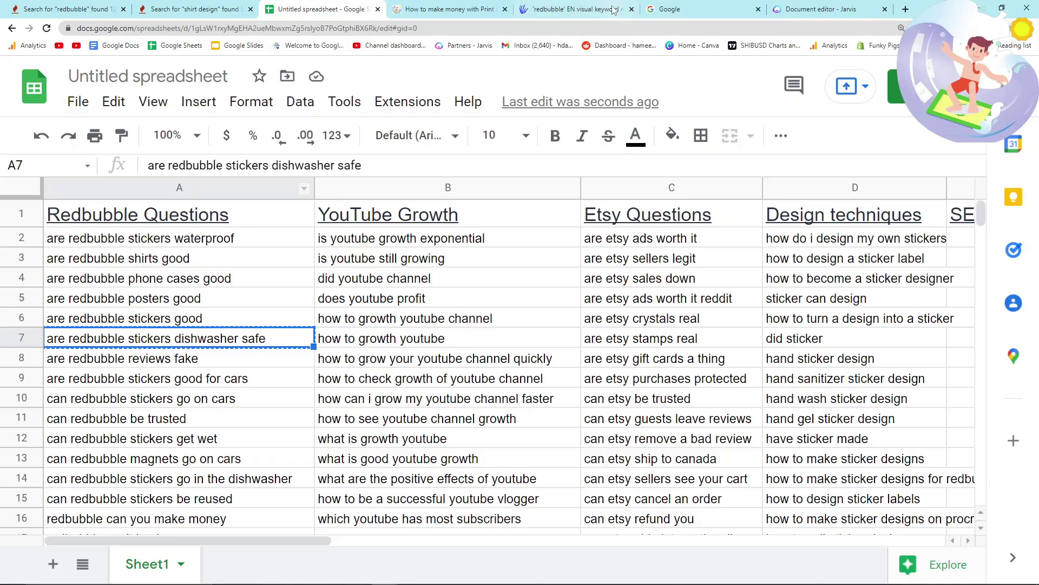
pyautogui.hotkey('ctrl', '6')
pyautogui.hotkey('ctrl', 'v')
pyautogui.press('Return')
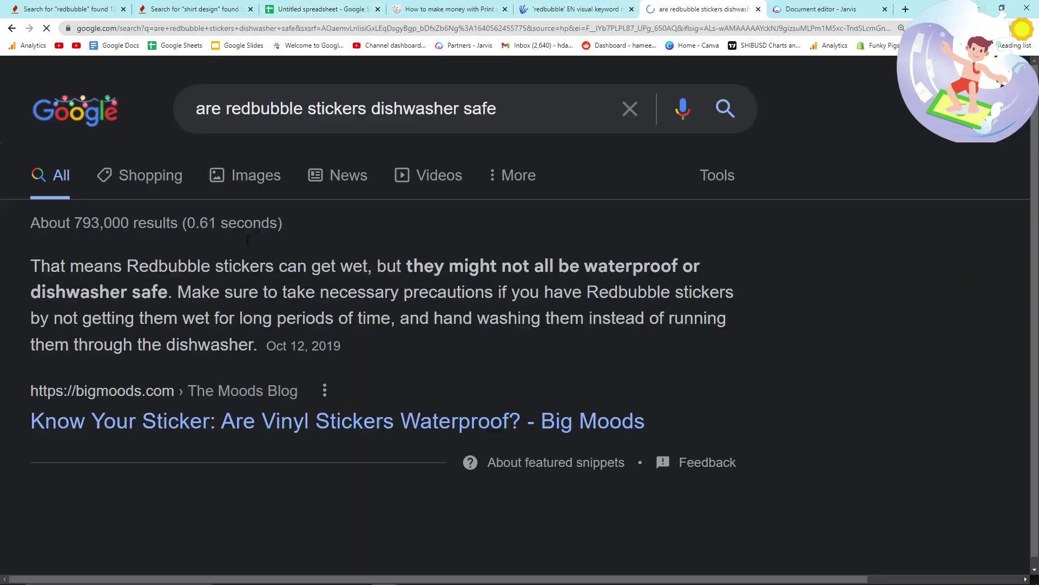
# Copy the Big Moods featured snippet and paste it beneath the question line in Jarvis
pyautogui.moveTo(31, 265); pyautogui.dragTo(264, 336)
pyautogui.hotkey('ctrl', 'c')
pyautogui.hotkey('ctrl', '7')
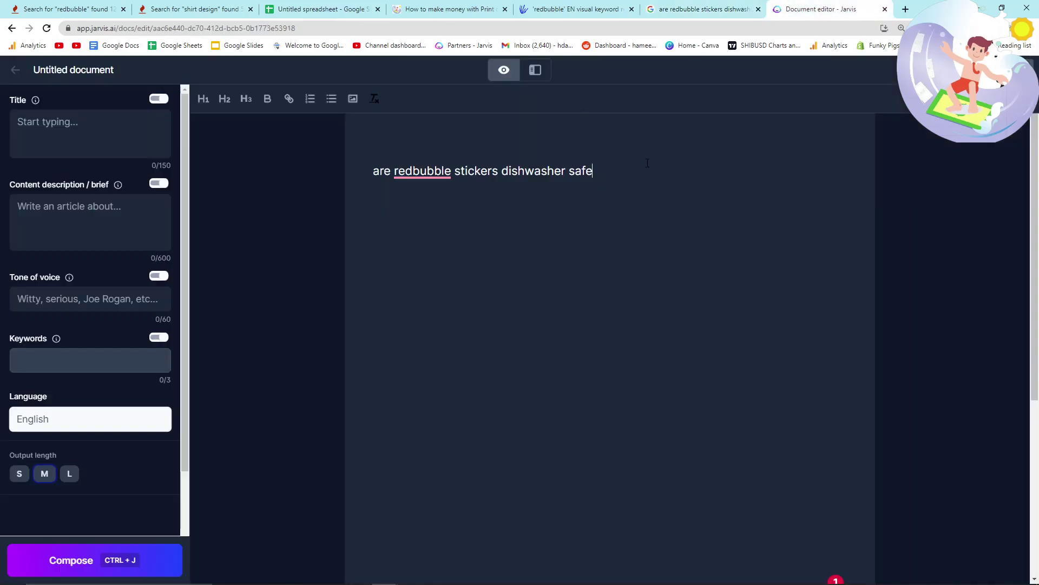
pyautogui.hotkey('ctrl', 'v')
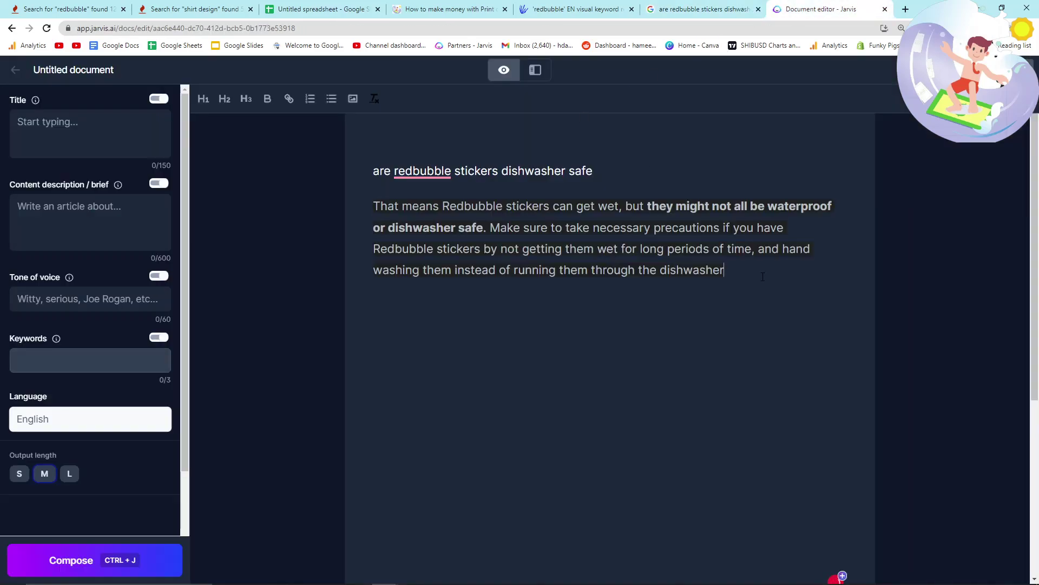
pyautogui.moveTo(715, 274); pyautogui.dragTo(326, 198)
pyautogui.hotkey('ctrl', 'c')
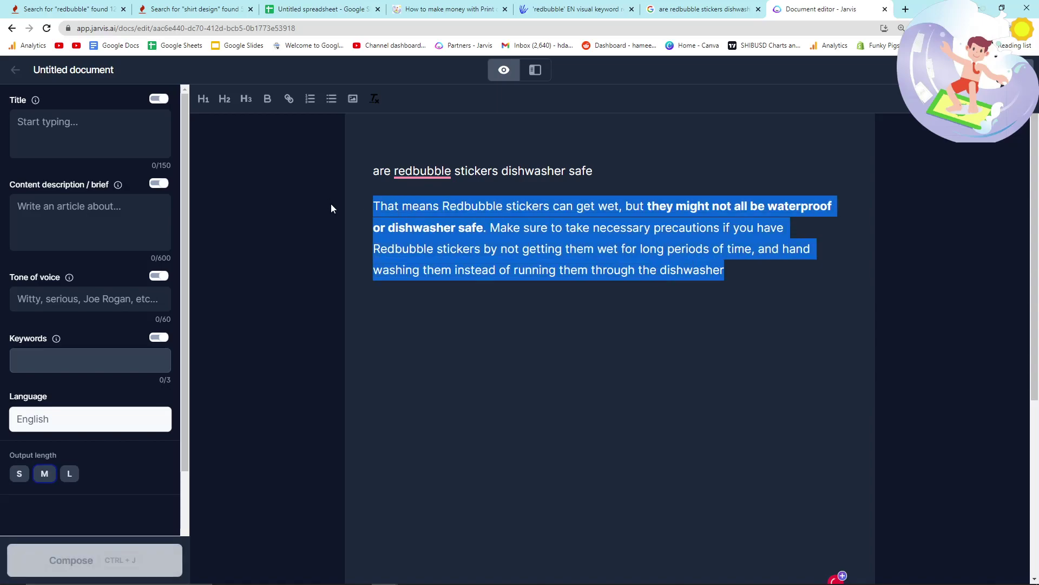
# Paste the snippet paragraph into the content brief field, then clear it again
pyautogui.click(61, 216)
pyautogui.hotkey('ctrl', 'v')
pyautogui.hotkey('ctrl', 'a')
pyautogui.press('BackSpace')
pyautogui.click(757, 265)
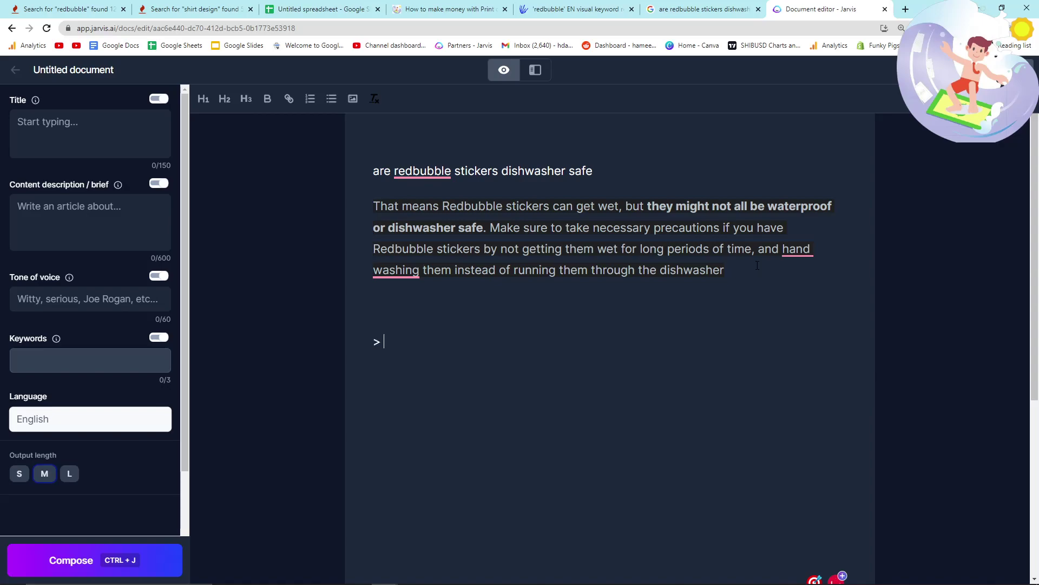
# Enter '> rewrite the content above' beneath the snippet and run it with Ctrl+J
pyautogui.write('wri')
pyautogui.press('BackSpace')
pyautogui.press('BackSpace')
pyautogui.press('BackSpace')
pyautogui.write('ewrite the content above')
pyautogui.hotkey('ctrl', 'j')
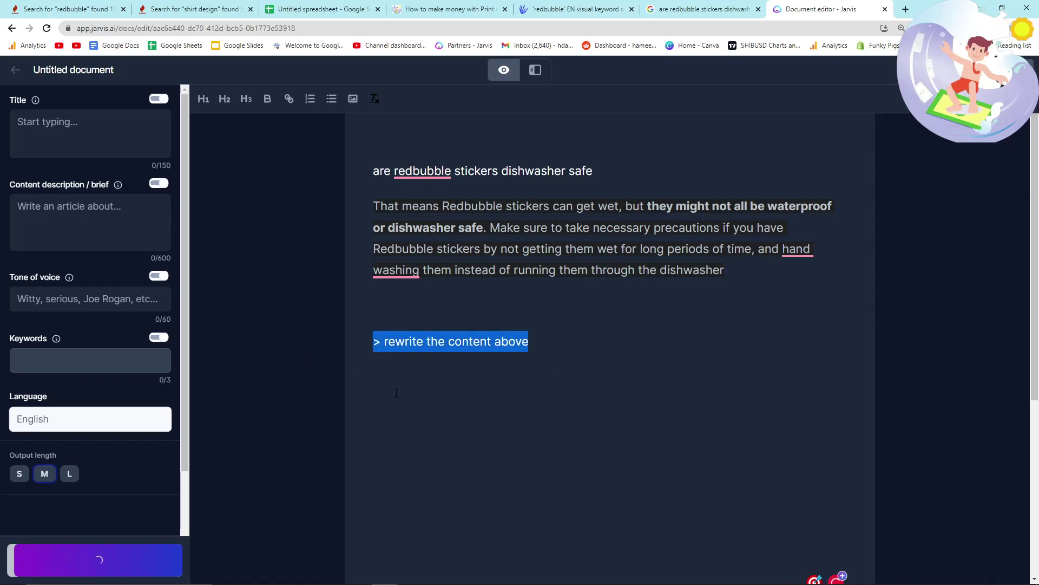
pyautogui.scroll(-1, 397, 393)
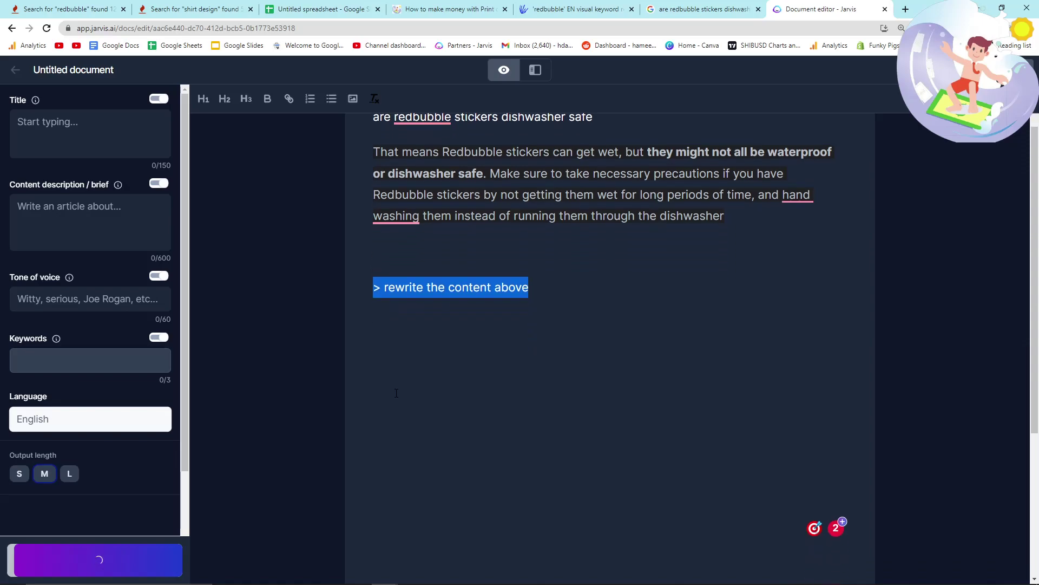
pyautogui.scroll(1, 396, 393)
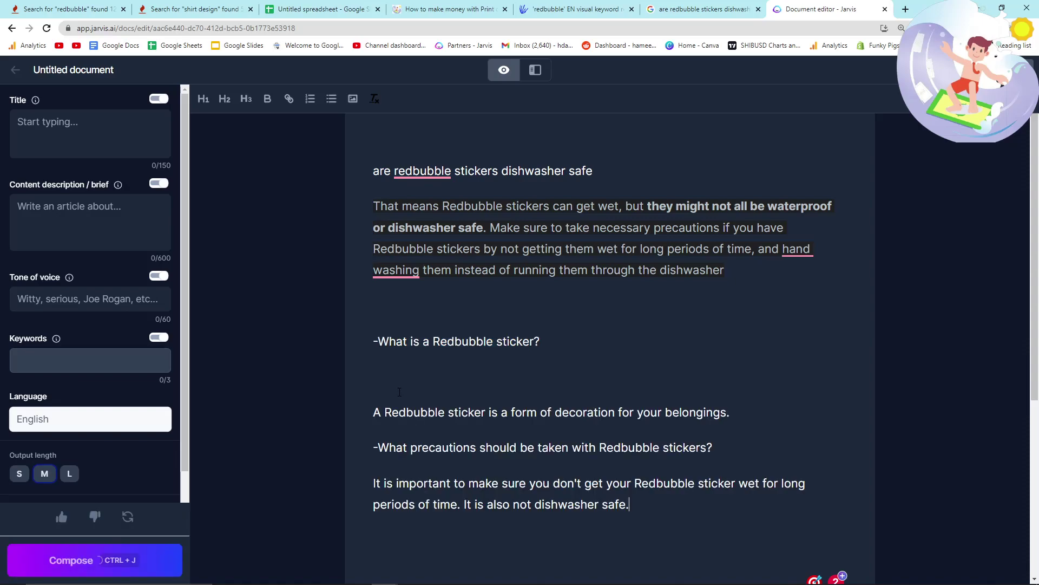
pyautogui.scroll(-2, 437, 305)
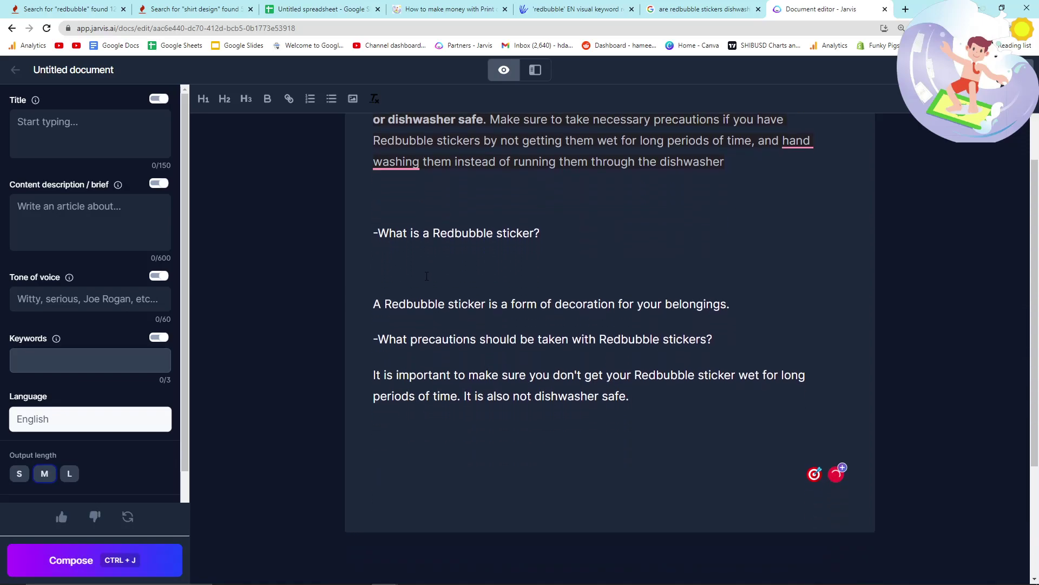
pyautogui.scroll(2, 427, 276)
# Undo the Q&A output and generate text for '> write about if redbubble stickers are dishwasher safe'
pyautogui.hotkey('ctrl', 'z')
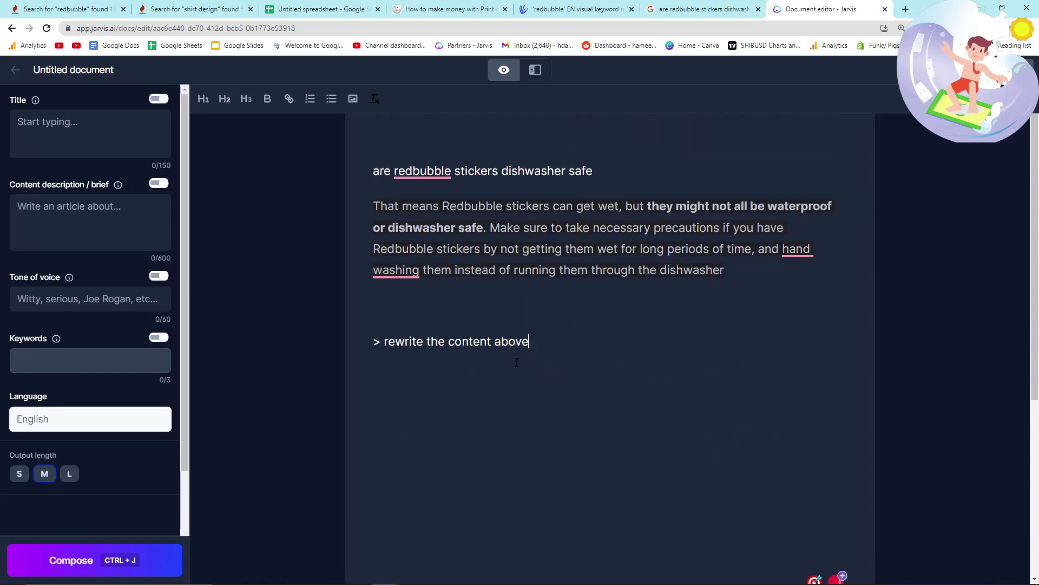
pyautogui.moveTo(548, 342); pyautogui.dragTo(386, 339)
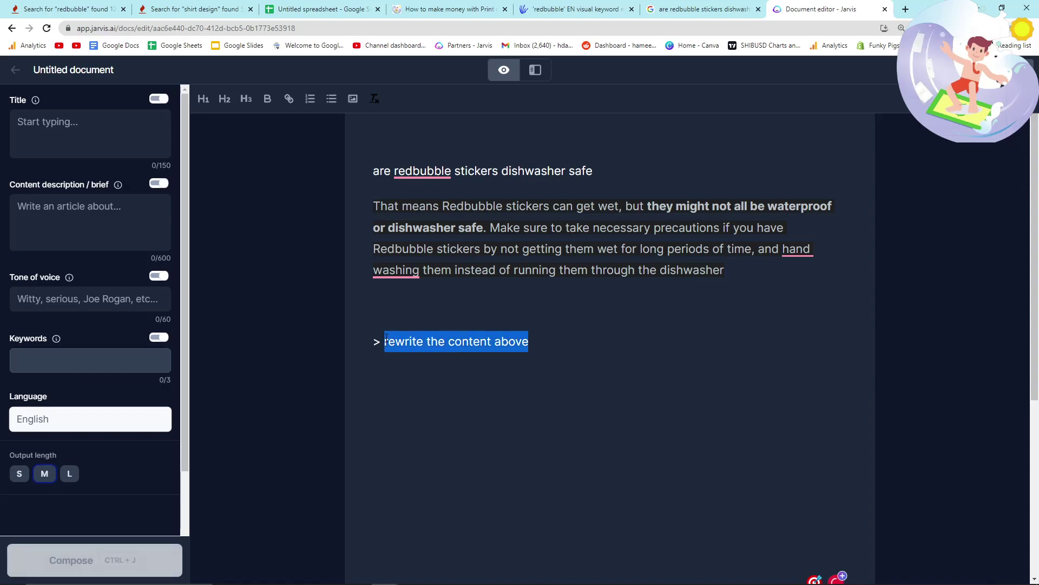
pyautogui.write('write about')
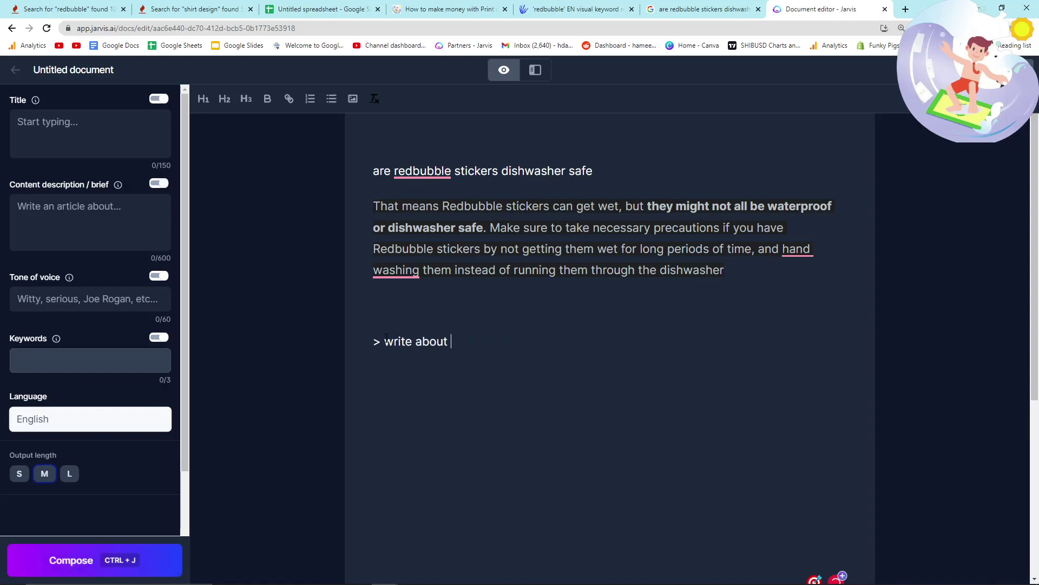
pyautogui.write(' what')
pyautogui.press('BackSpace')
pyautogui.press('BackSpace')
pyautogui.press('BackSpace')
pyautogui.write('if redbubble stickers are ')
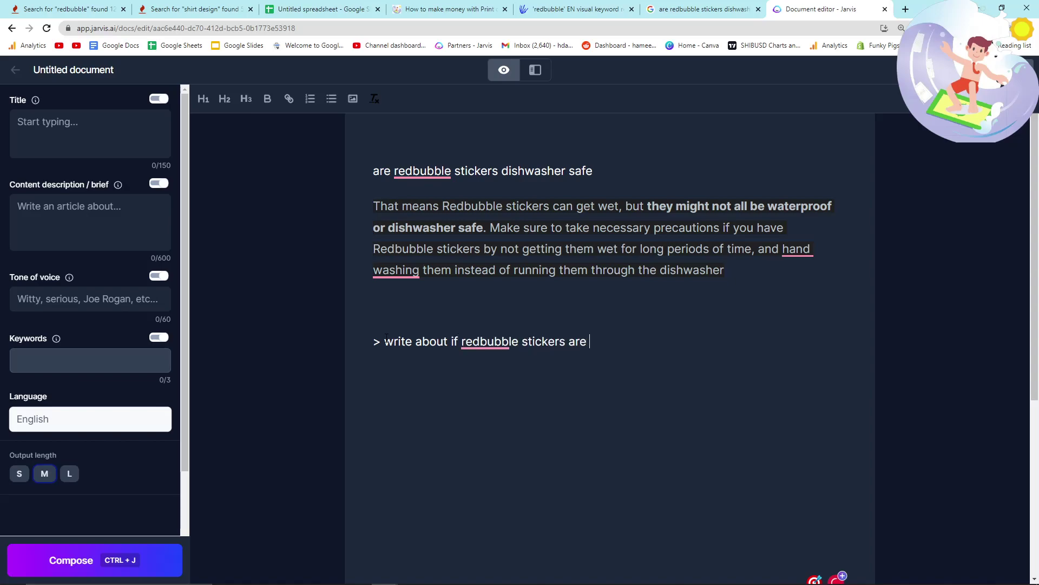
pyautogui.write('dishwasher safe')
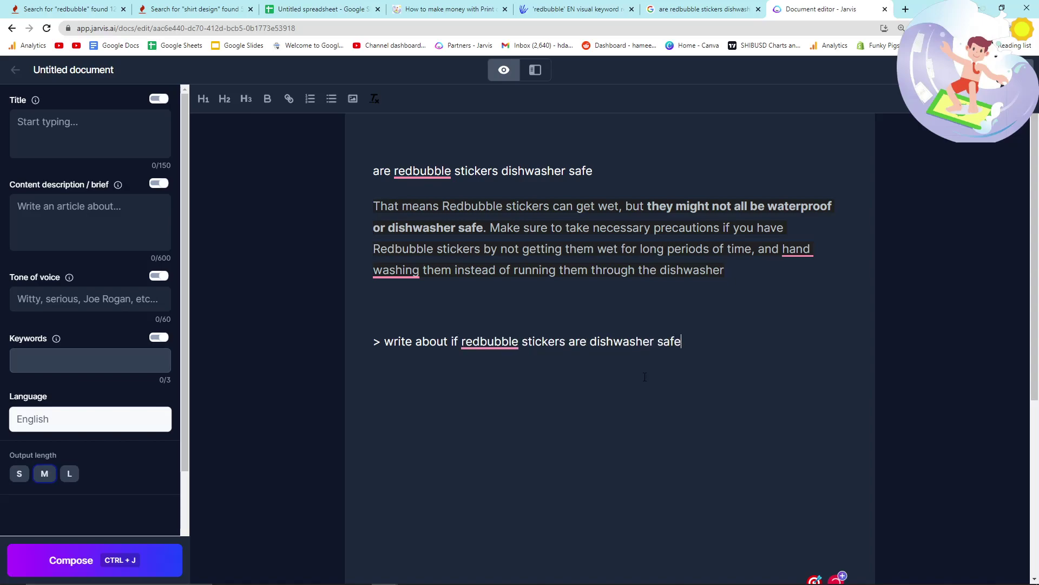
pyautogui.hotkey('ctrl', 'Return')
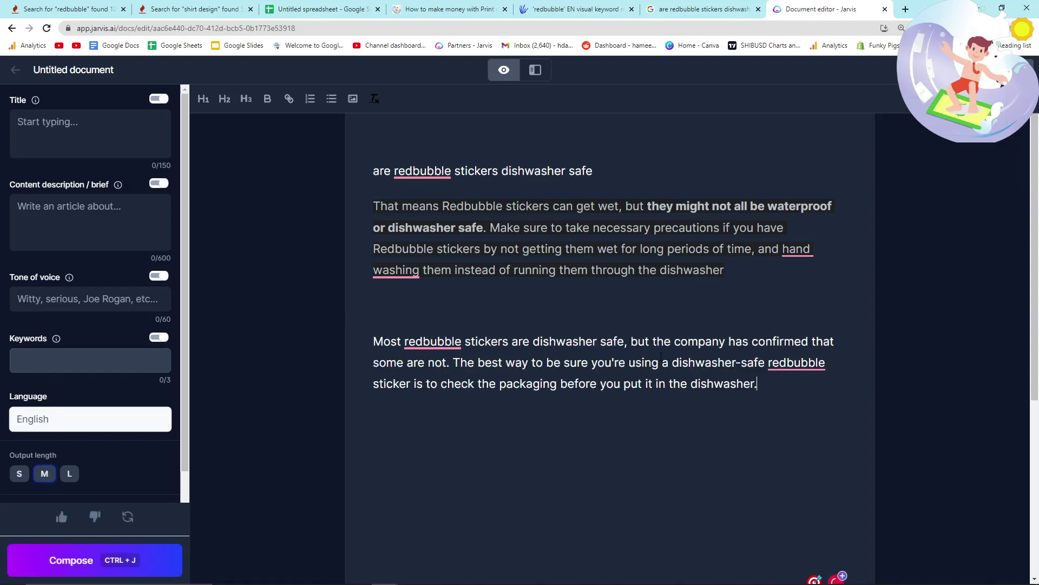
# Have the AI continue the paragraph, then delete the source link and stray sentence
pyautogui.moveTo(627, 341); pyautogui.dragTo(774, 341)
pyautogui.click(757, 383)
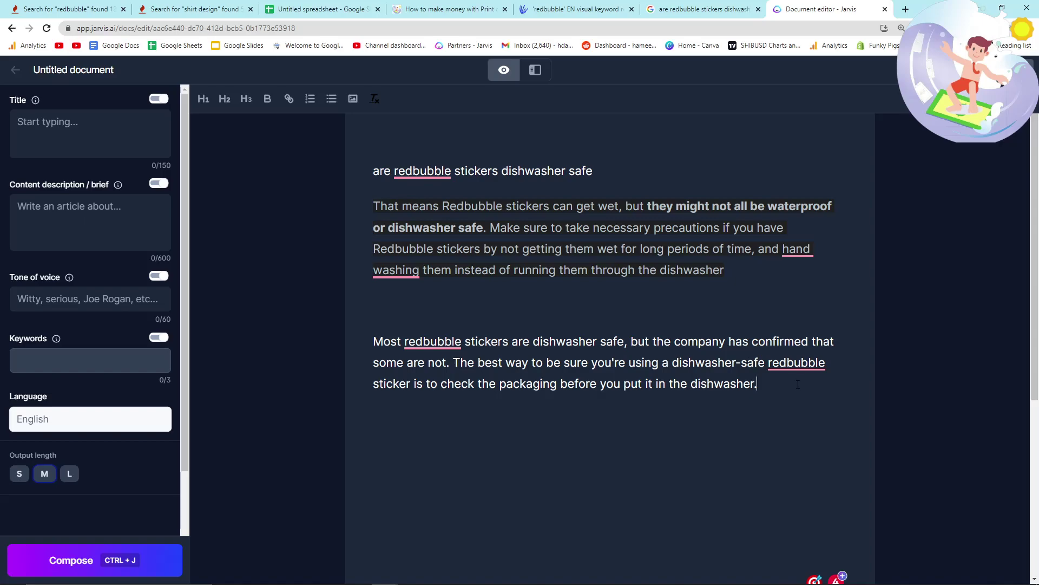
pyautogui.hotkey('ctrl', 'j')
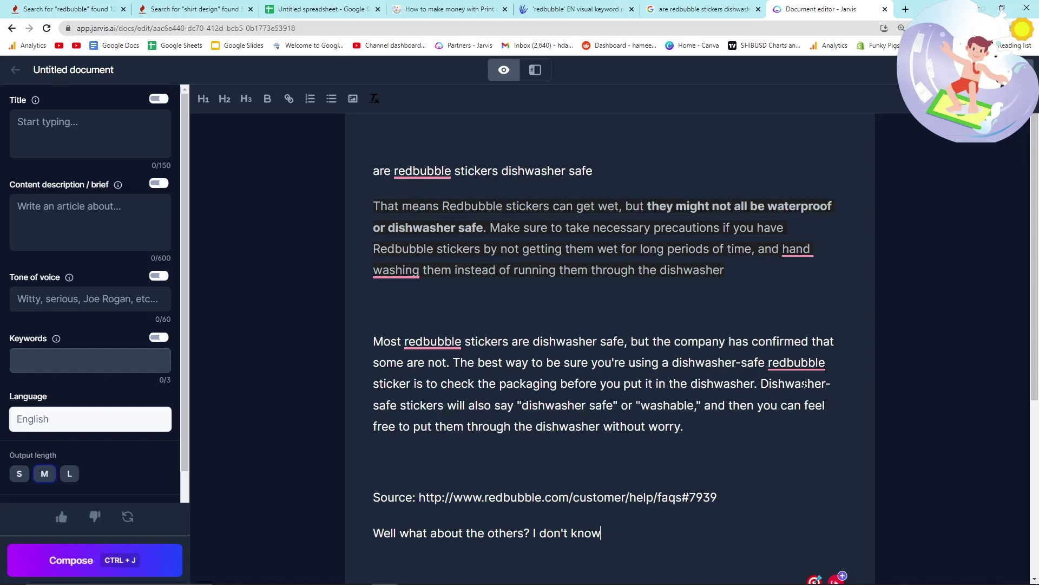
pyautogui.scroll(-1, 722, 417)
pyautogui.moveTo(601, 479); pyautogui.dragTo(331, 407)
pyautogui.press('BackSpace')
# Start 'Check whether they are dishwasher safe b', let the AI finish it, and join it onto the packaging sentence
pyautogui.write('Check whether they are dishwasher safe by')
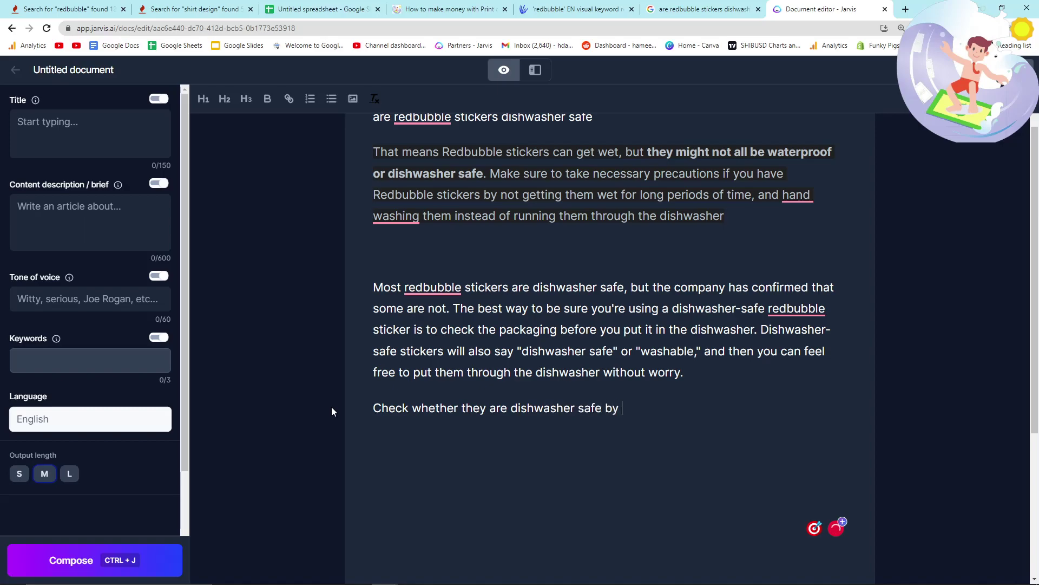
pyautogui.hotkey('ctrl', 'j')
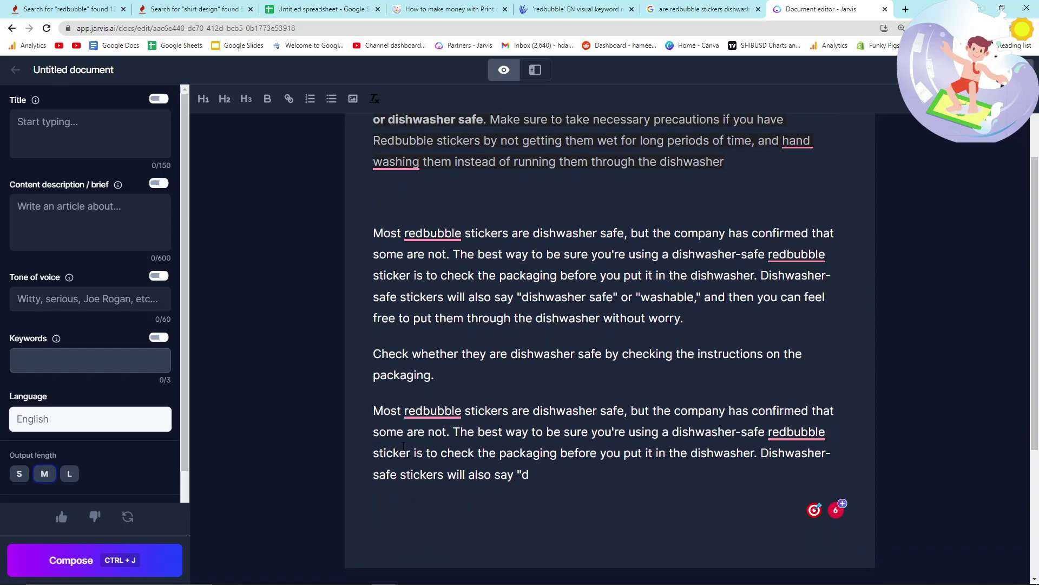
pyautogui.press('BackSpace')
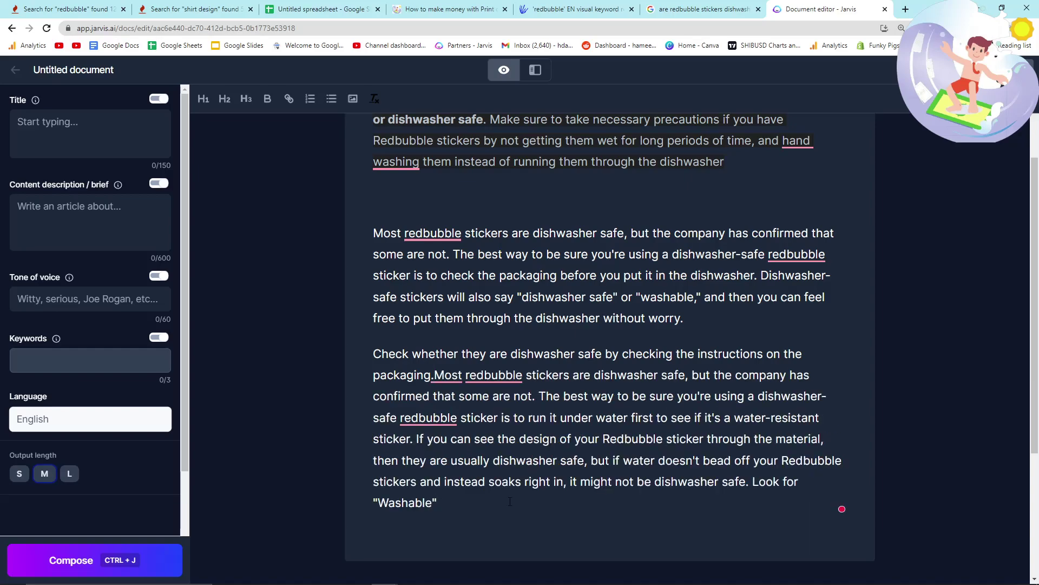
pyautogui.scroll(1, 508, 389)
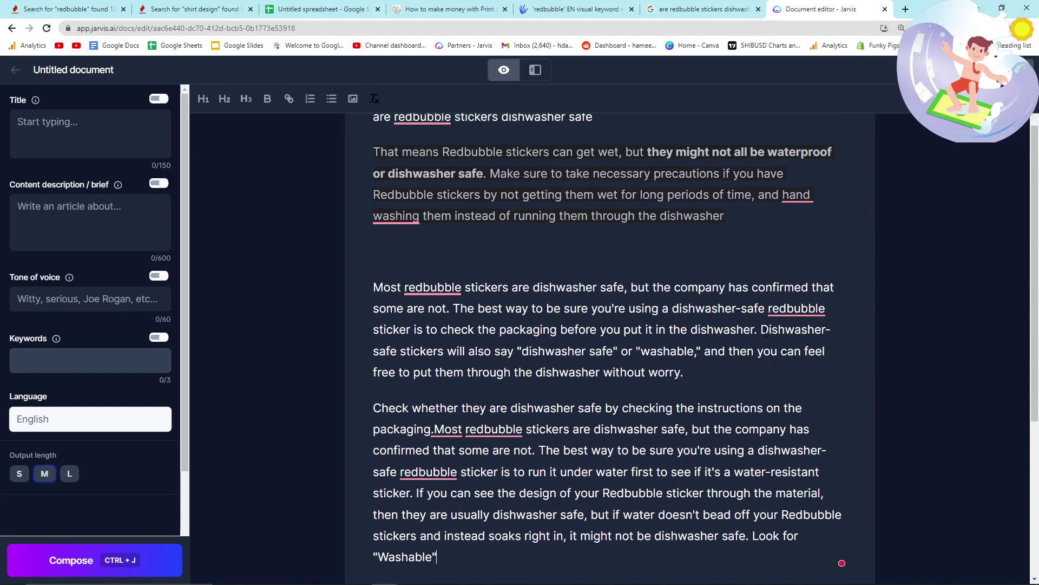
pyautogui.press('BackSpace')
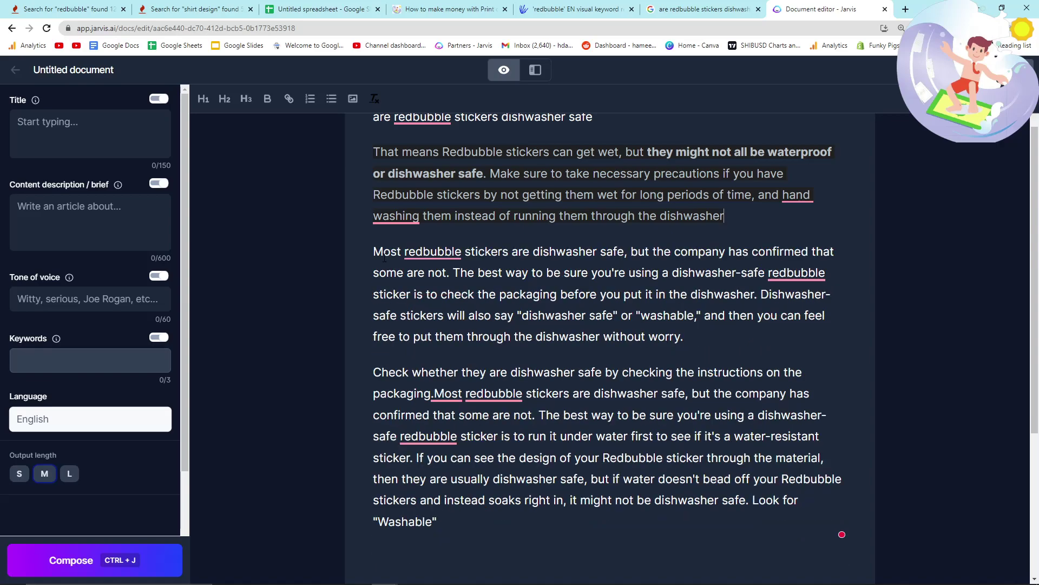
pyautogui.scroll(1, 385, 258)
pyautogui.moveTo(725, 269); pyautogui.dragTo(333, 208)
pyautogui.press('BackSpace')
pyautogui.press('BackSpace')
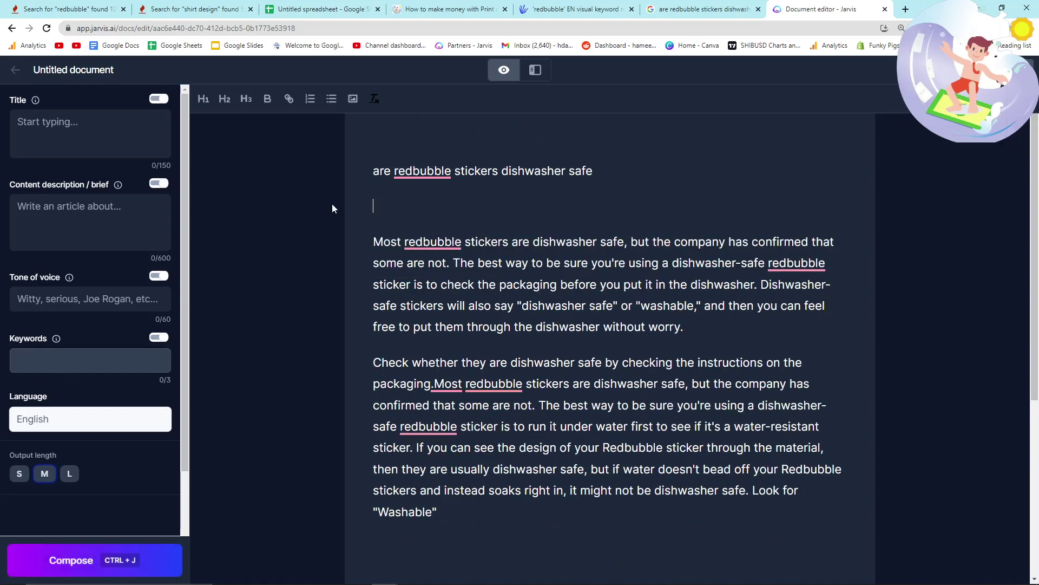
pyautogui.moveTo(593, 171); pyautogui.dragTo(226, 92)
pyautogui.click(204, 98)
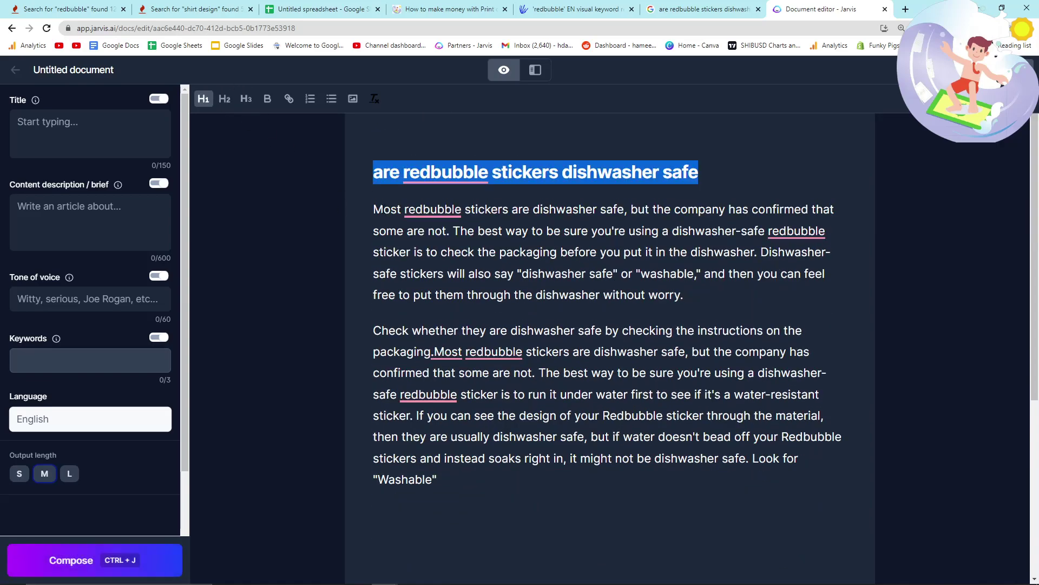
pyautogui.click(383, 165)
pyautogui.press('BackSpace')
pyautogui.write('A')
pyautogui.moveTo(474, 484); pyautogui.dragTo(548, 489)
pyautogui.click(364, 174)
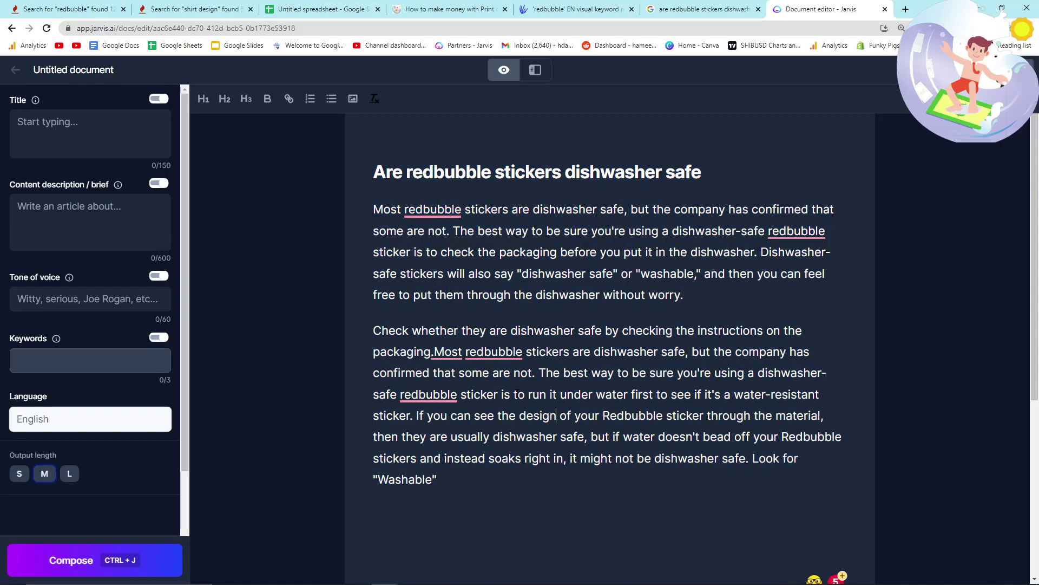
pyautogui.moveTo(440, 355)
pyautogui.click(453, 390)
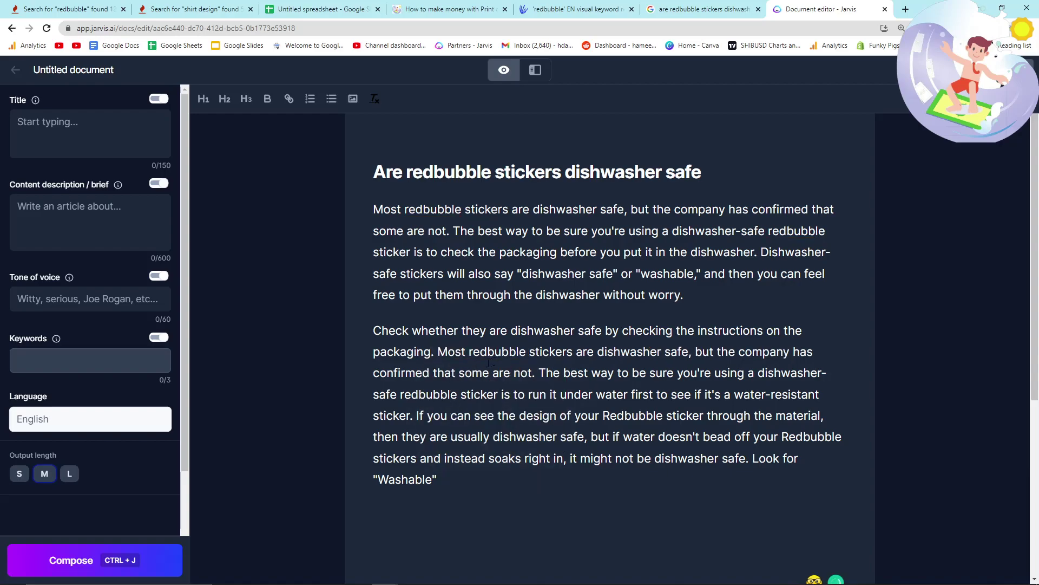
pyautogui.moveTo(519, 496); pyautogui.dragTo(317, 175)
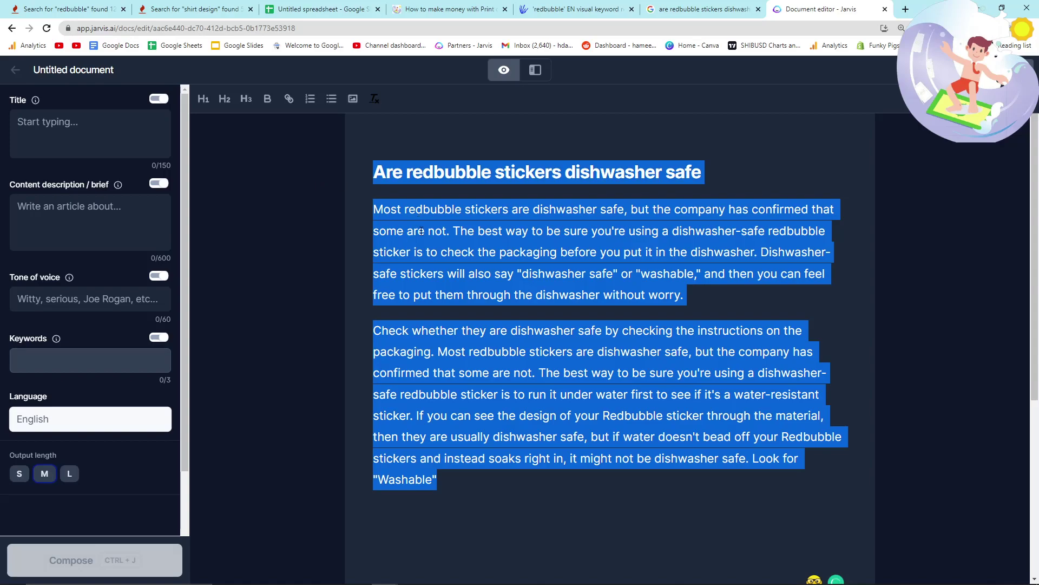
pyautogui.click(351, 165)
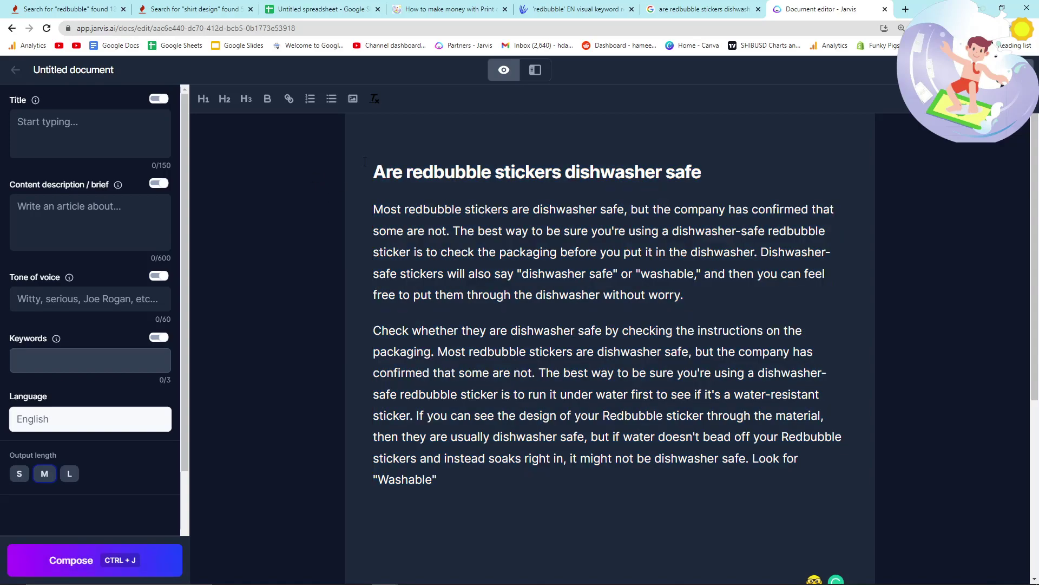
pyautogui.moveTo(365, 162); pyautogui.dragTo(449, 490)
pyautogui.click(449, 490)
# Search Google for 'grammarly premium' and open the Grammarly Premium page
pyautogui.click(904, 11)
pyautogui.write('grammarly ')
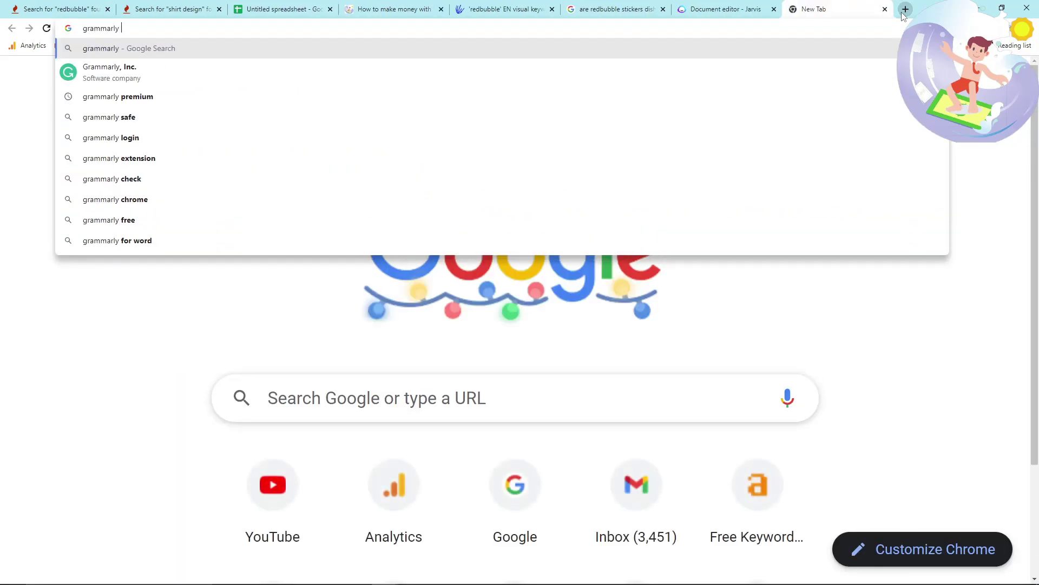
pyautogui.write('premium')
pyautogui.press('Return')
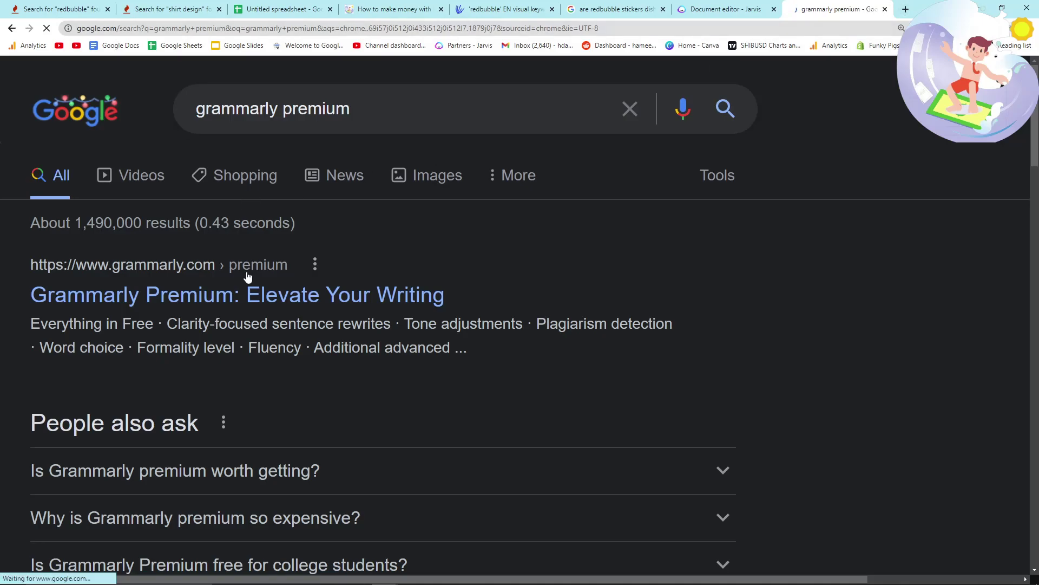
pyautogui.click(231, 286)
pyautogui.hotkey('ctrl', 'shift', 'Tab')
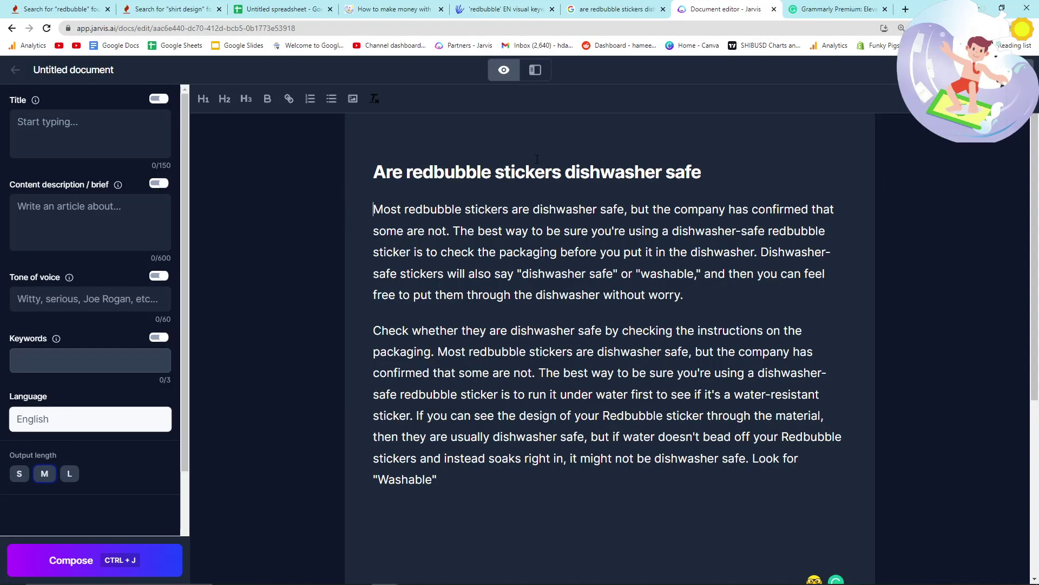
pyautogui.click(865, 6)
# Scroll through the Free vs Premium comparison, then select the whole Jarvis heading
pyautogui.scroll(-3, 683, 118)
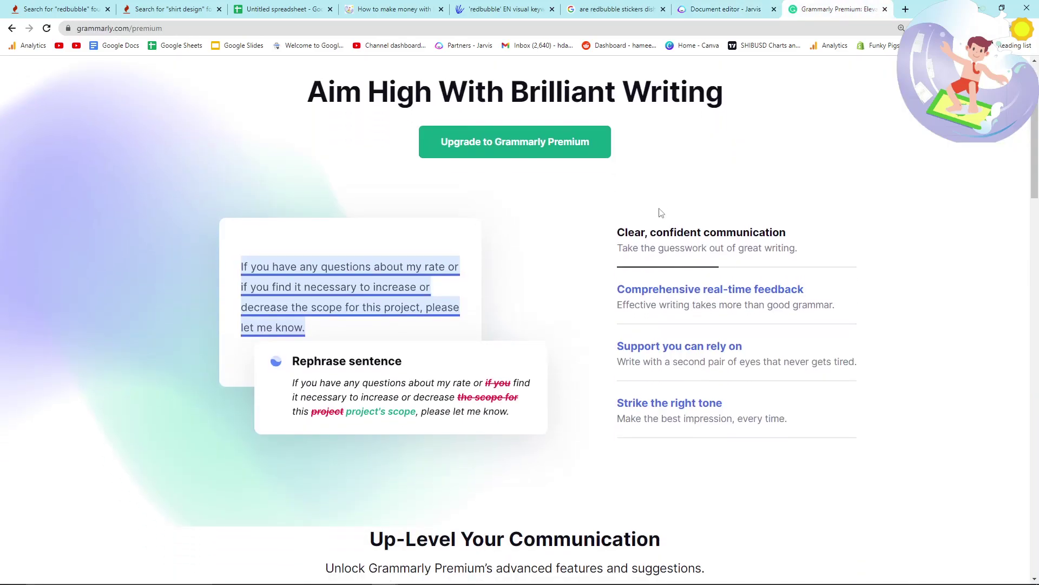
pyautogui.scroll(-6, 661, 239)
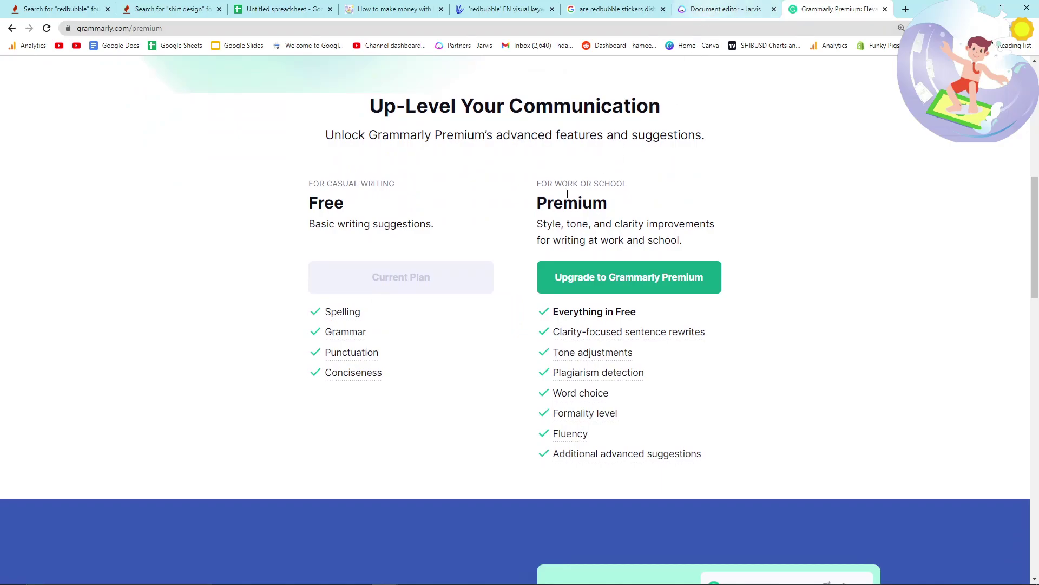
pyautogui.scroll(-8, 644, 243)
pyautogui.scroll(4, 647, 251)
pyautogui.scroll(-1, 678, 143)
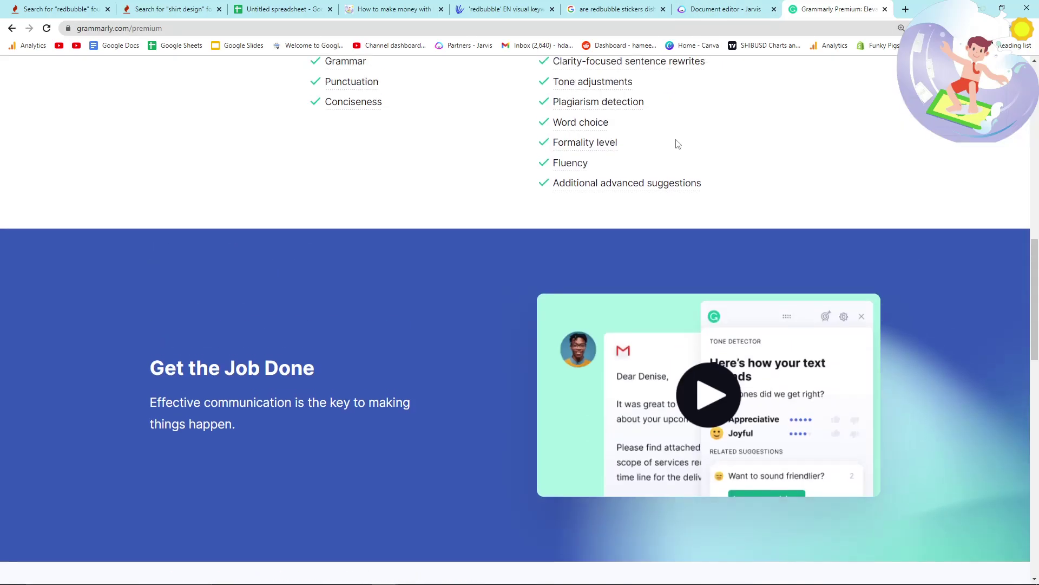
pyautogui.click(720, 10)
pyautogui.moveTo(715, 164); pyautogui.dragTo(373, 172)
pyautogui.hotkey('ctrl', 'c')
# Google the pasted heading 'Are redbubble stickers dishwasher safe'
pyautogui.click(906, 8)
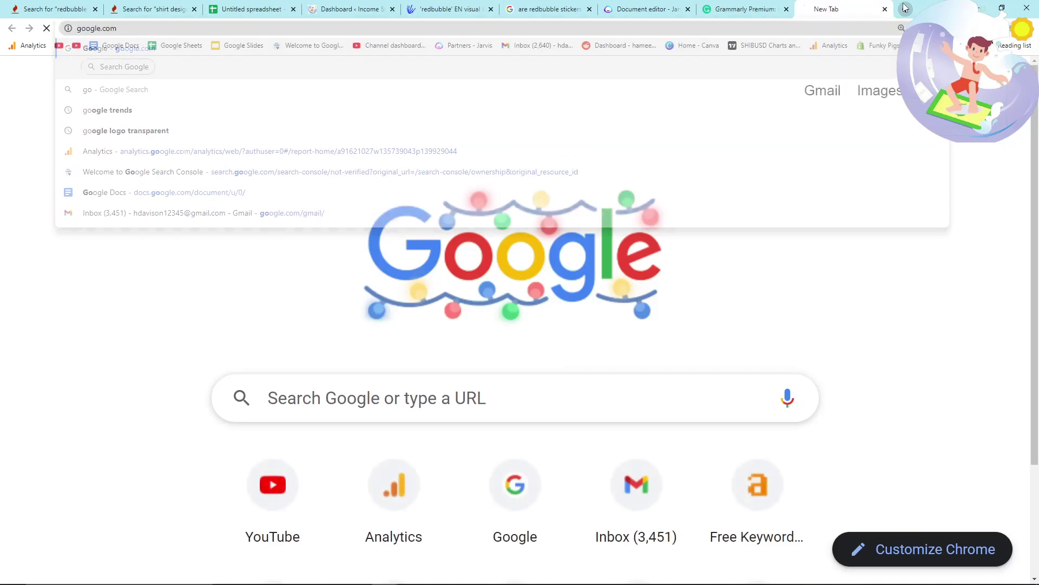
pyautogui.write('google.com')
pyautogui.press('Return')
pyautogui.hotkey('ctrl', 'v')
pyautogui.press('Return')
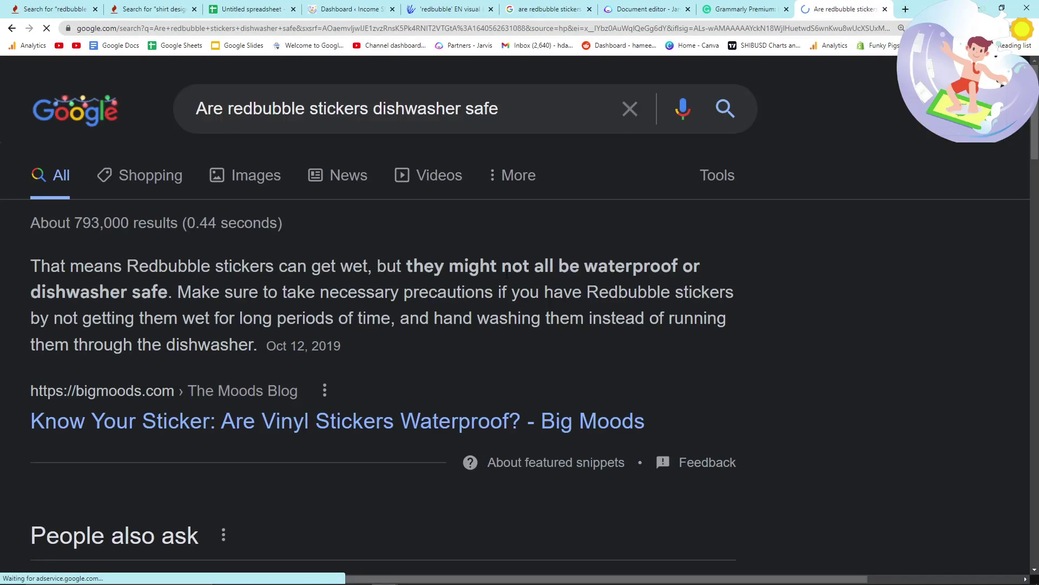
# Select the People also ask questions, then just the water bottle question
pyautogui.scroll(-5, 390, 343)
pyautogui.moveTo(104, 340); pyautogui.dragTo(435, 453)
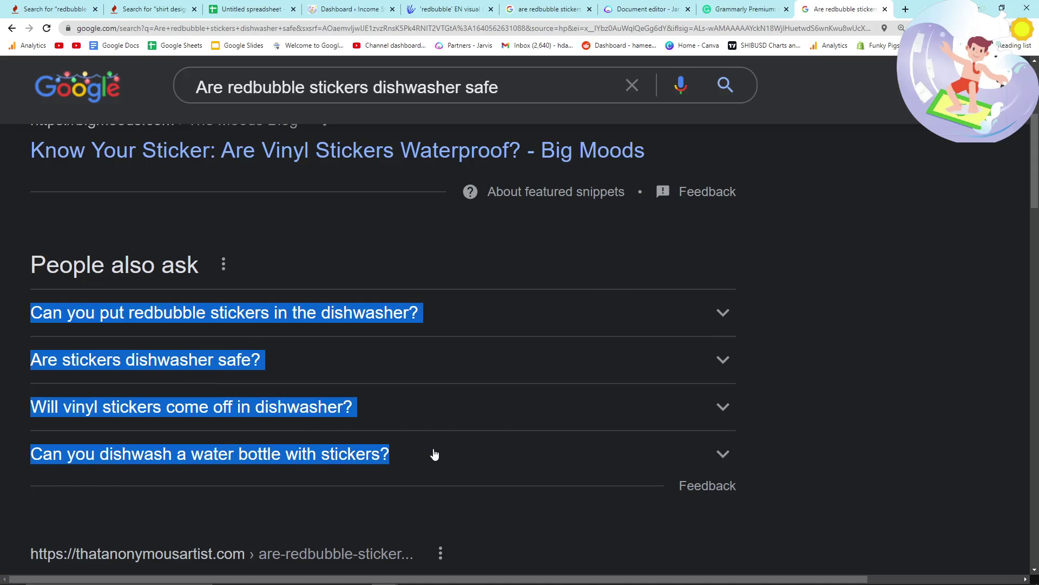
pyautogui.scroll(-8, 397, 448)
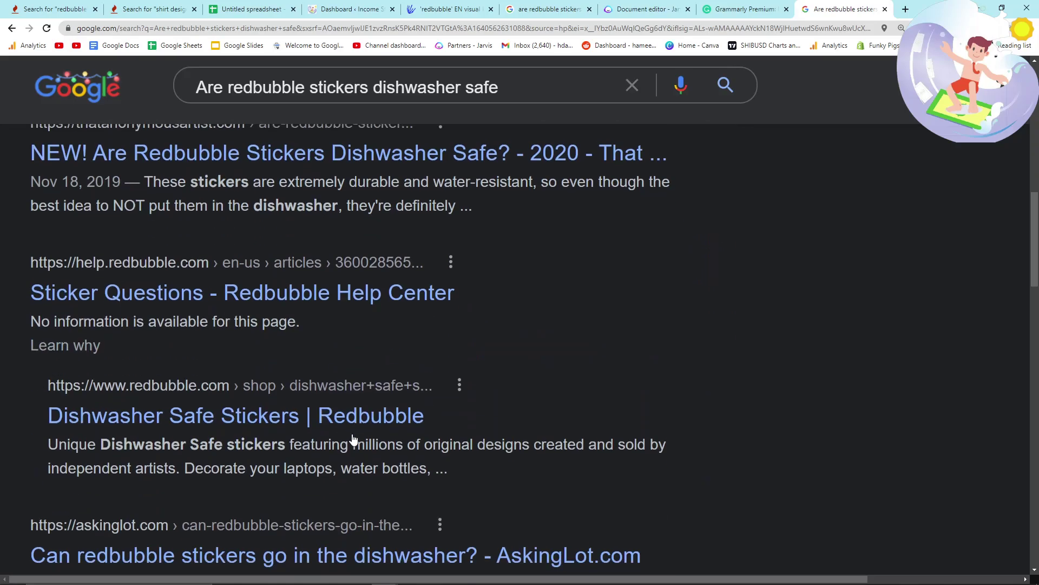
pyautogui.scroll(5, 352, 439)
pyautogui.tripleClick(89, 297)
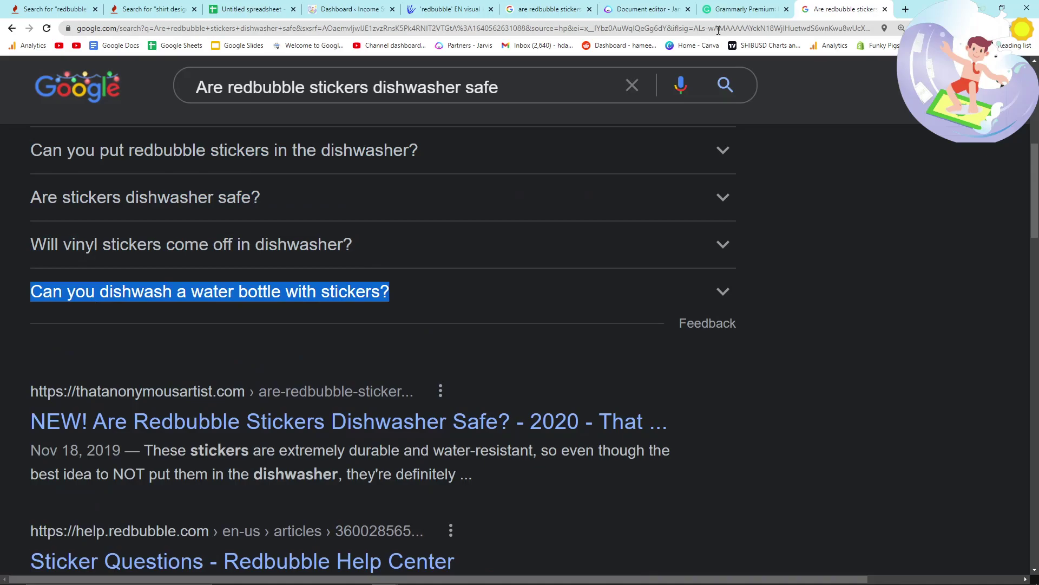
# Scroll through the results and the Related searches
pyautogui.scroll(-5, 327, 288)
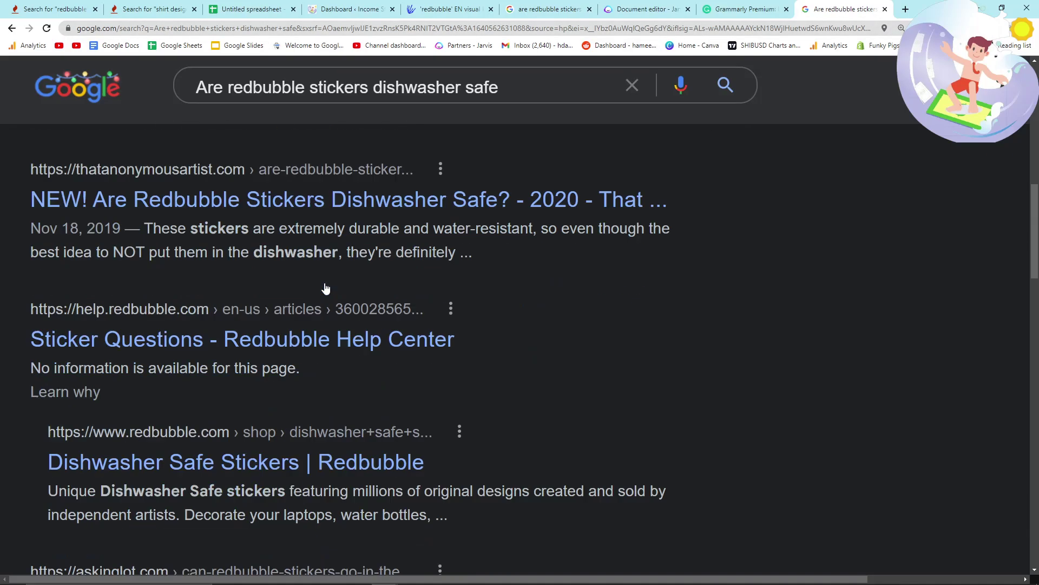
pyautogui.scroll(-20, 325, 288)
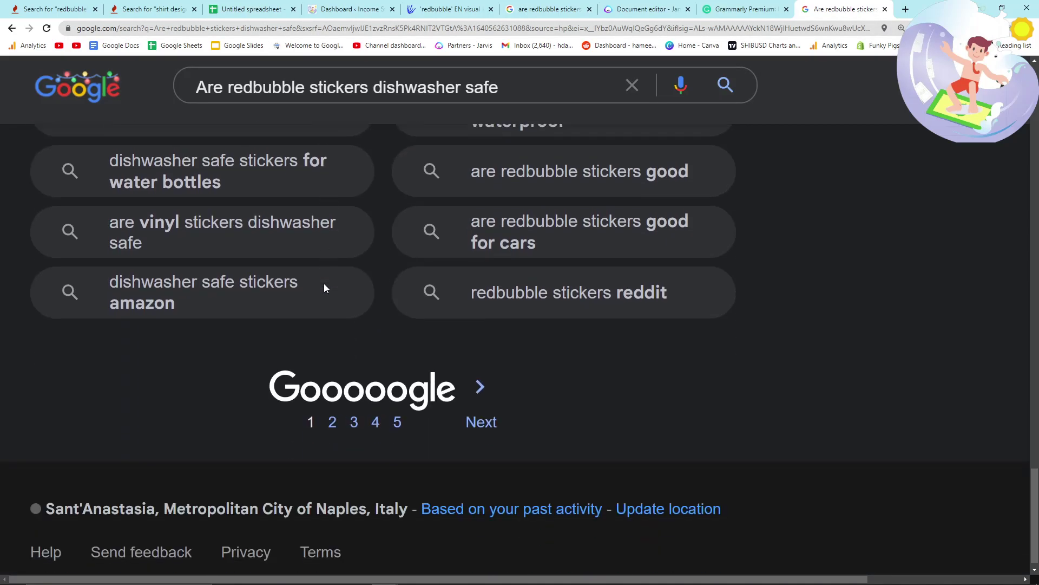
pyautogui.scroll(3, 320, 291)
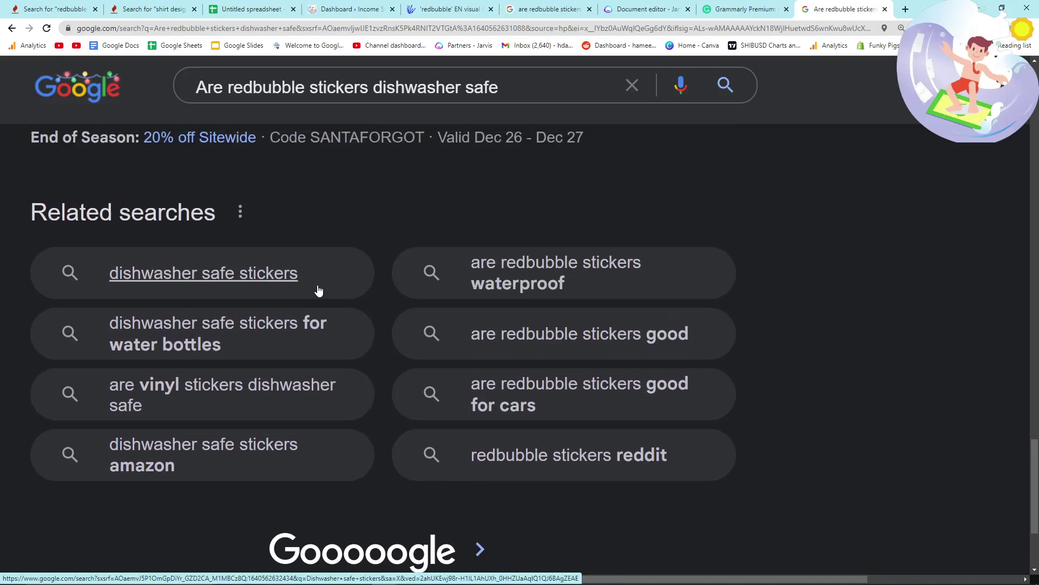
pyautogui.scroll(5, 319, 291)
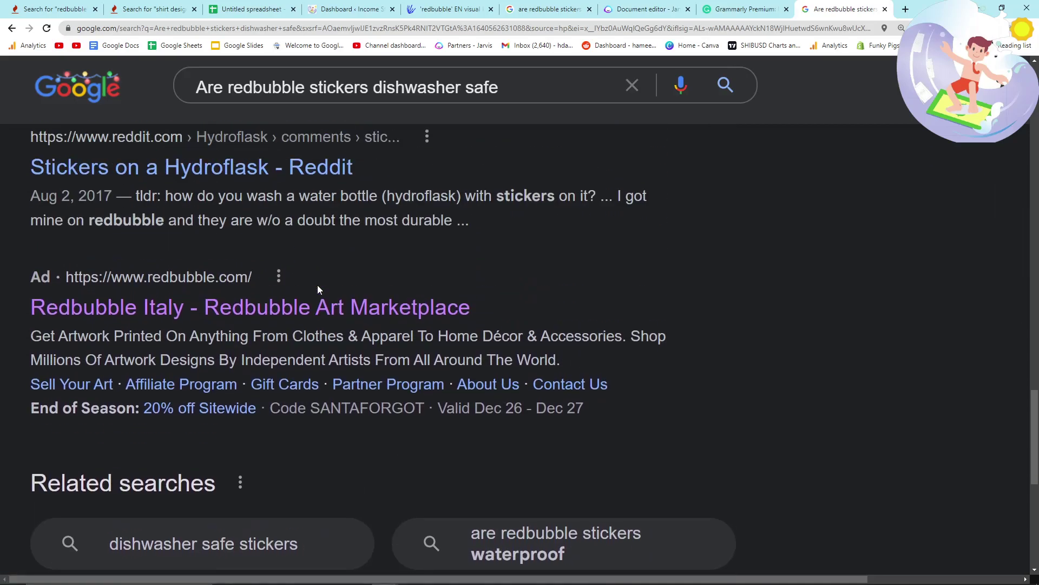
pyautogui.scroll(2, 319, 289)
pyautogui.scroll(-4, 318, 289)
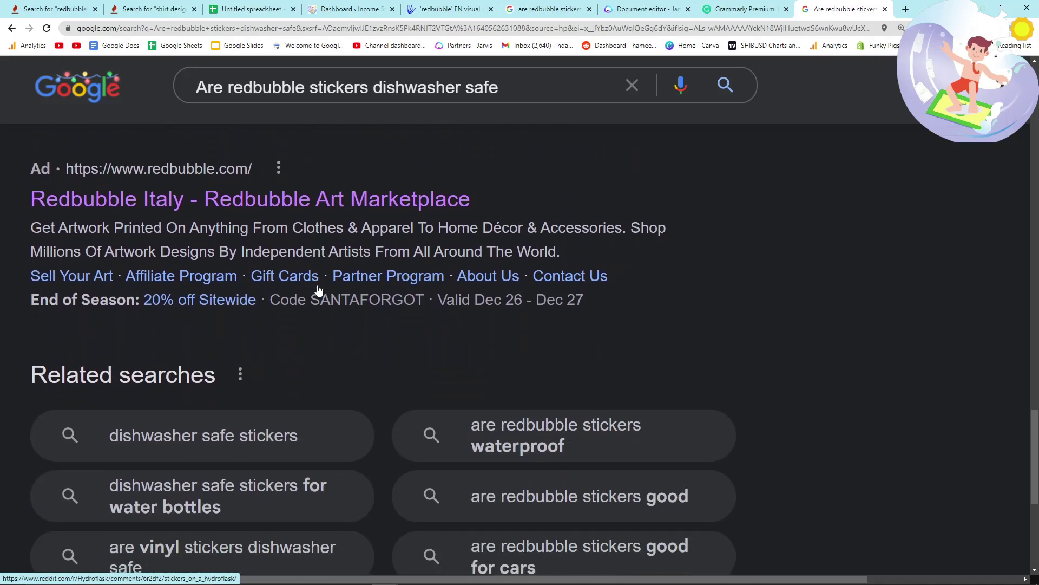
pyautogui.scroll(2, 318, 285)
pyautogui.scroll(-2, 317, 284)
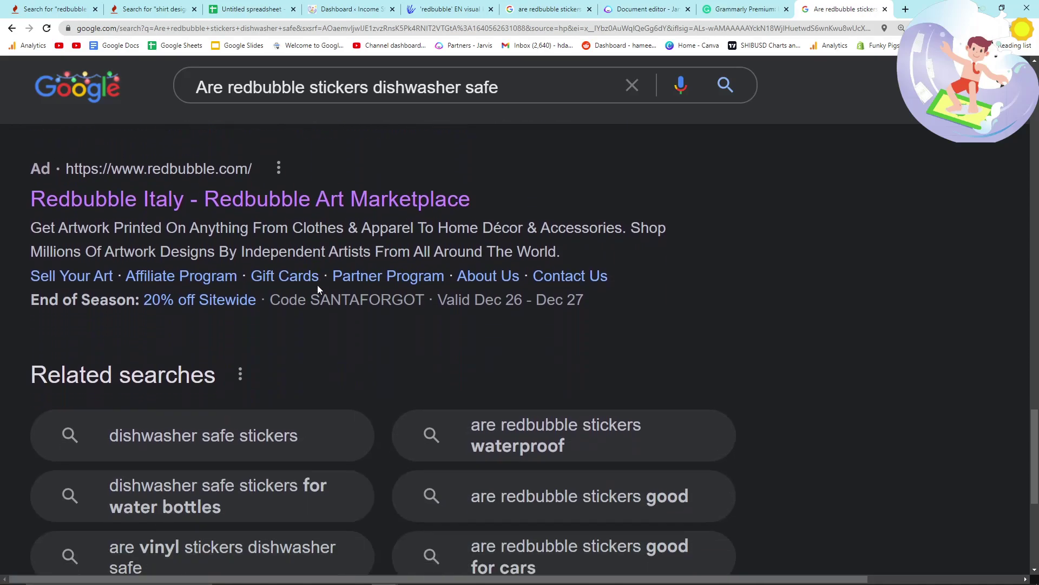
pyautogui.scroll(-1, 318, 287)
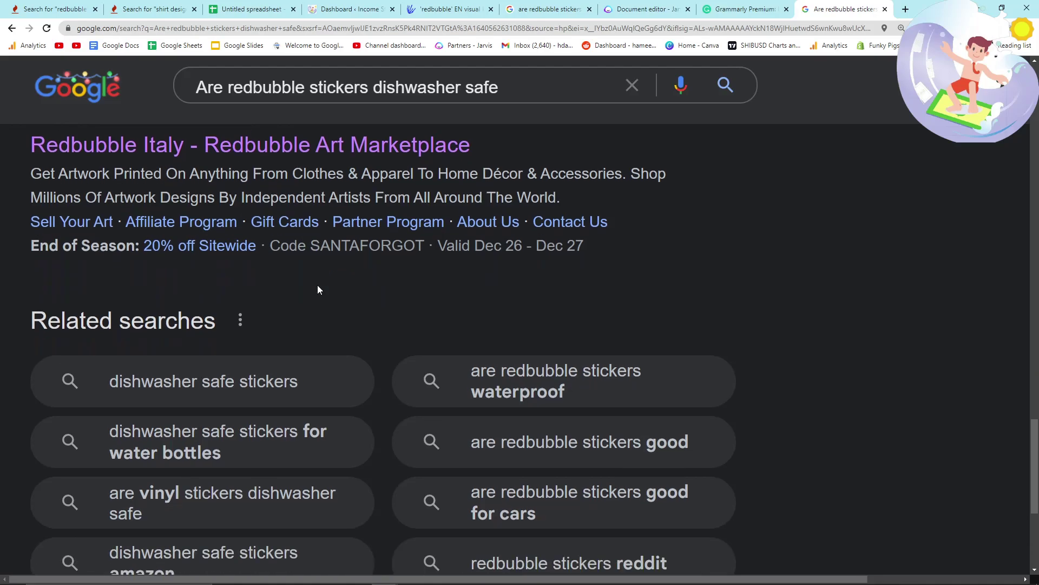
pyautogui.scroll(20, 433, 379)
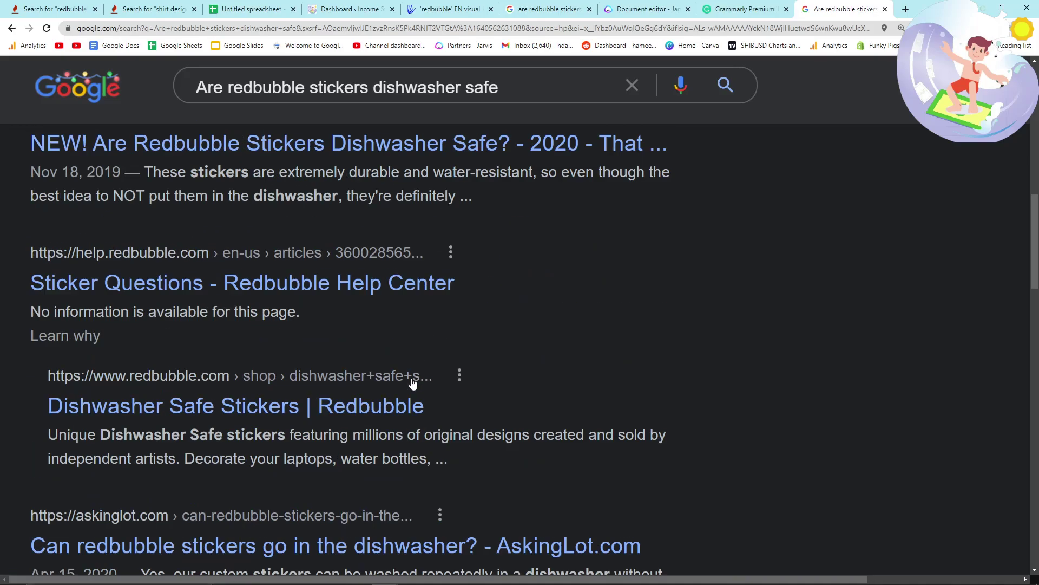
pyautogui.scroll(10, 413, 383)
# Check the end of the Jarvis draft, glance at WordPress and Grammarly, and move the Google tab beside Jarvis
pyautogui.click(644, 9)
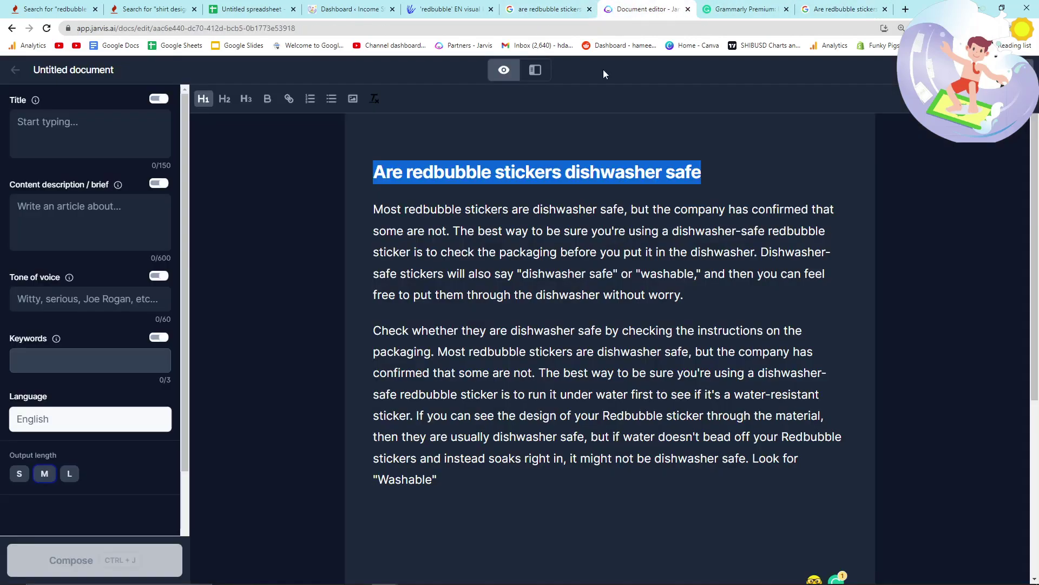
pyautogui.click(506, 316)
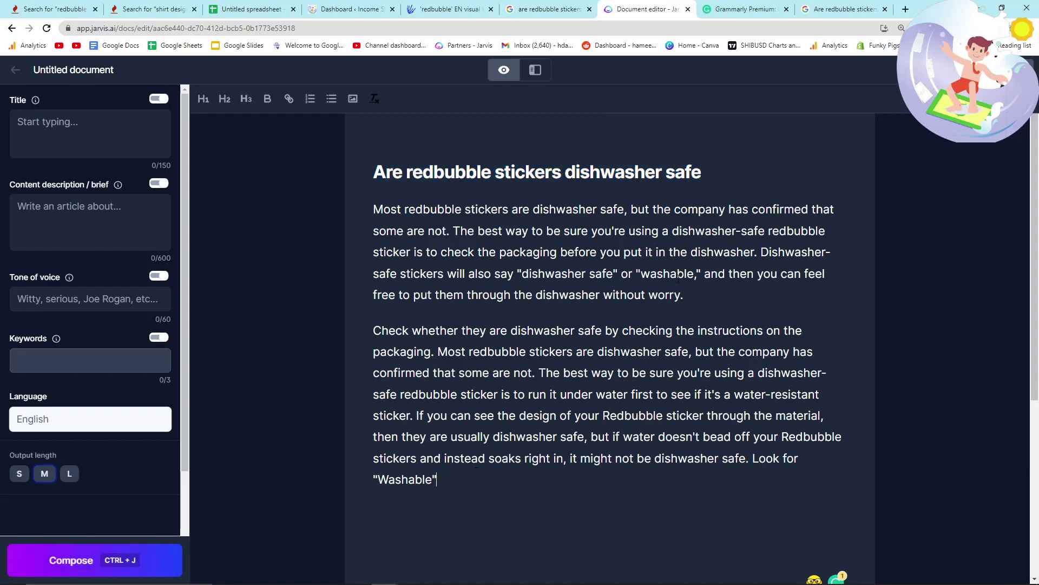
pyautogui.click(360, 7)
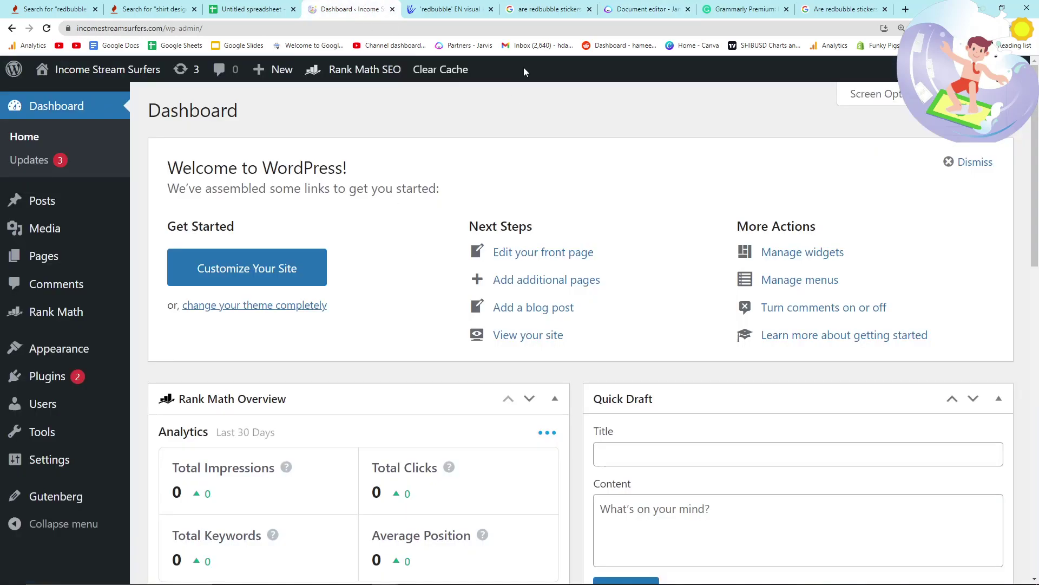
pyautogui.click(717, 7)
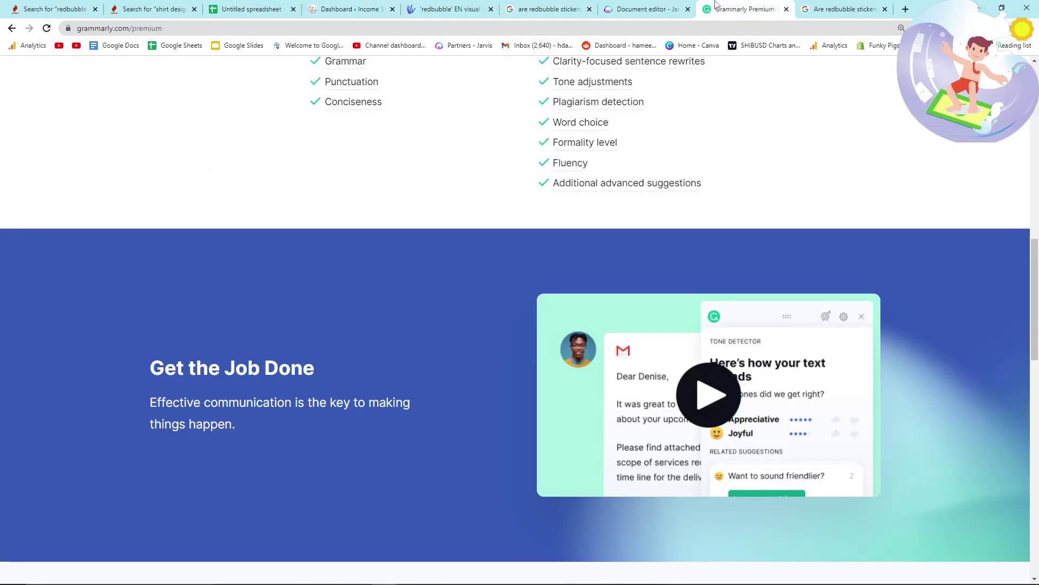
pyautogui.click(636, 9)
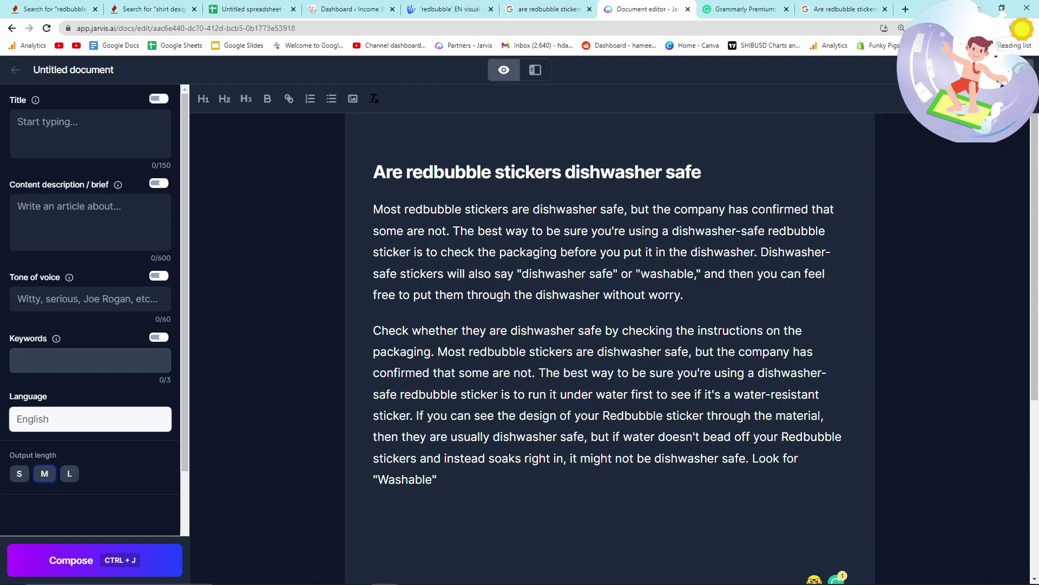
pyautogui.moveTo(844, 8); pyautogui.dragTo(747, 8)
# Scroll to People also ask and select, then clear, the question text
pyautogui.scroll(-2, 458, 189)
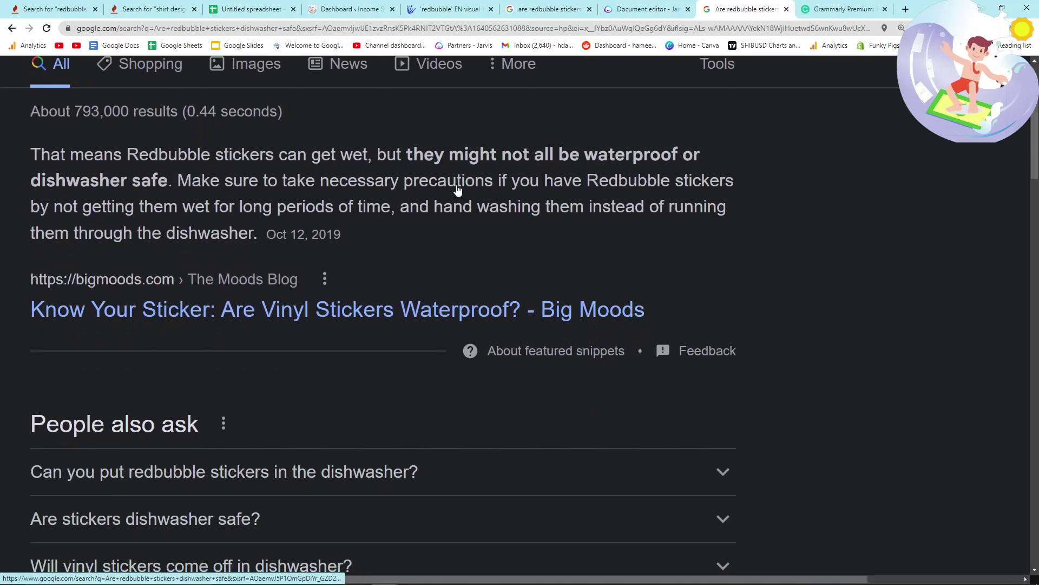
pyautogui.scroll(-2, 457, 189)
pyautogui.moveTo(27, 311); pyautogui.dragTo(543, 445)
pyautogui.click(765, 343)
pyautogui.scroll(-3, 348, 355)
# Expand answers on dishwashing water bottles, washing vinyl stickers and permanent vinyl in dishwashers
pyautogui.click(325, 399)
pyautogui.scroll(-4, 337, 389)
pyautogui.scroll(-3, 297, 368)
pyautogui.click(179, 413)
pyautogui.scroll(-2, 228, 418)
pyautogui.scroll(-2, 227, 406)
pyautogui.click(195, 440)
pyautogui.scroll(-2, 235, 271)
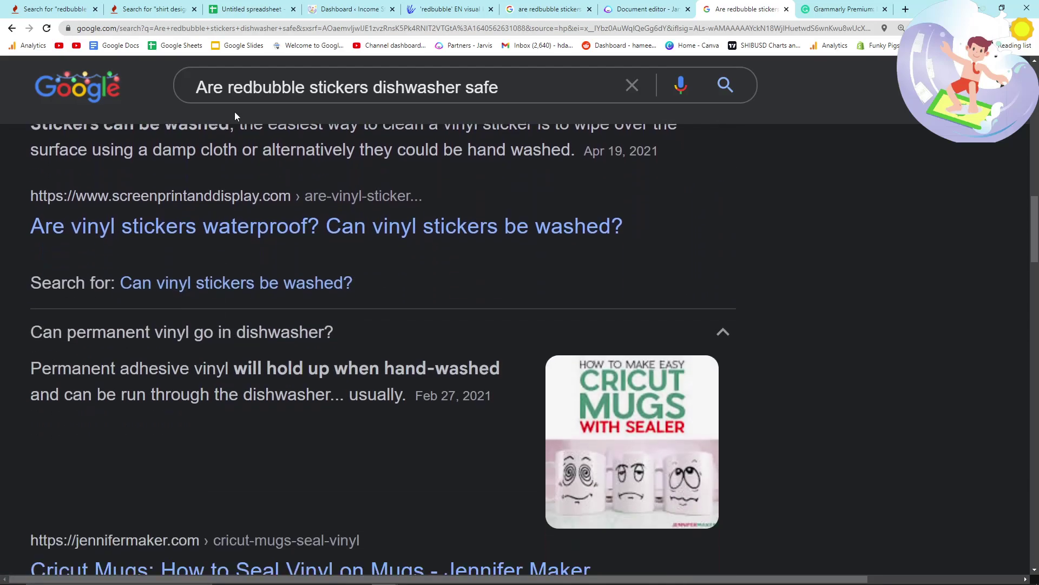
pyautogui.click(639, 9)
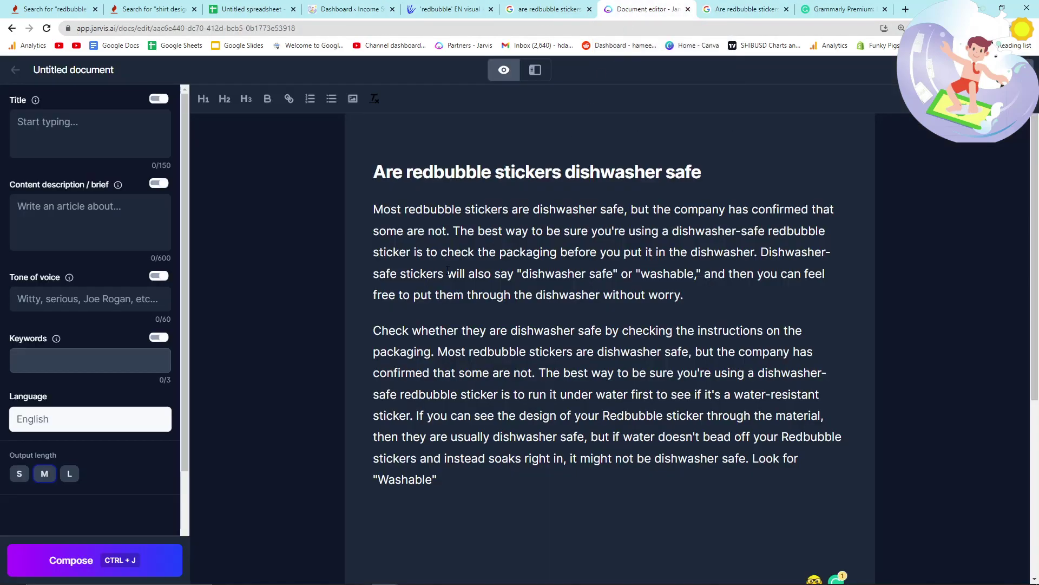